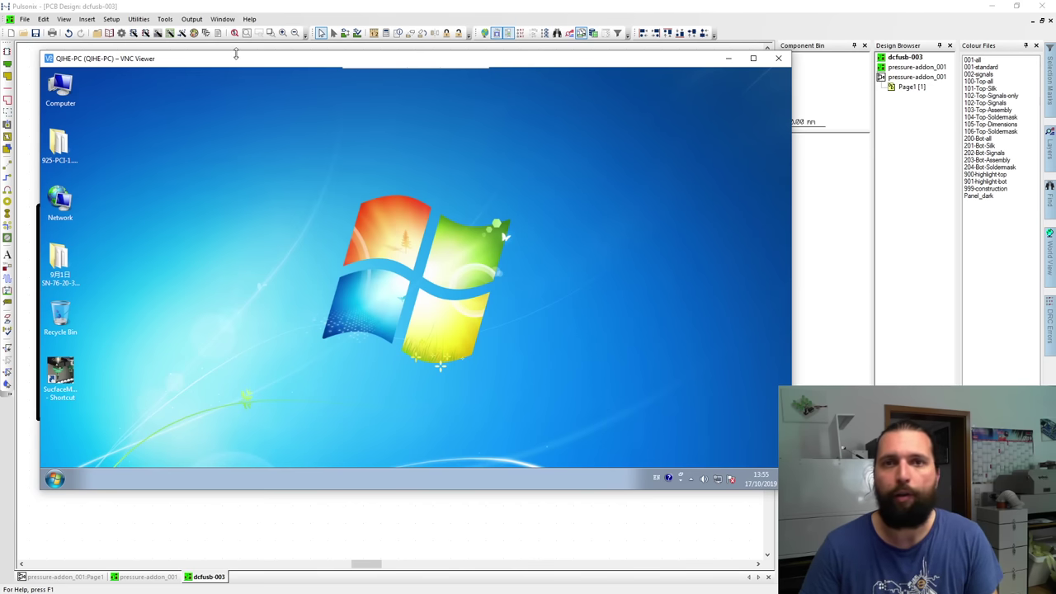
Launch the QIHE pick-and-place software on the remote machine and start homing all axes.
drag(227, 65, 210, 26)
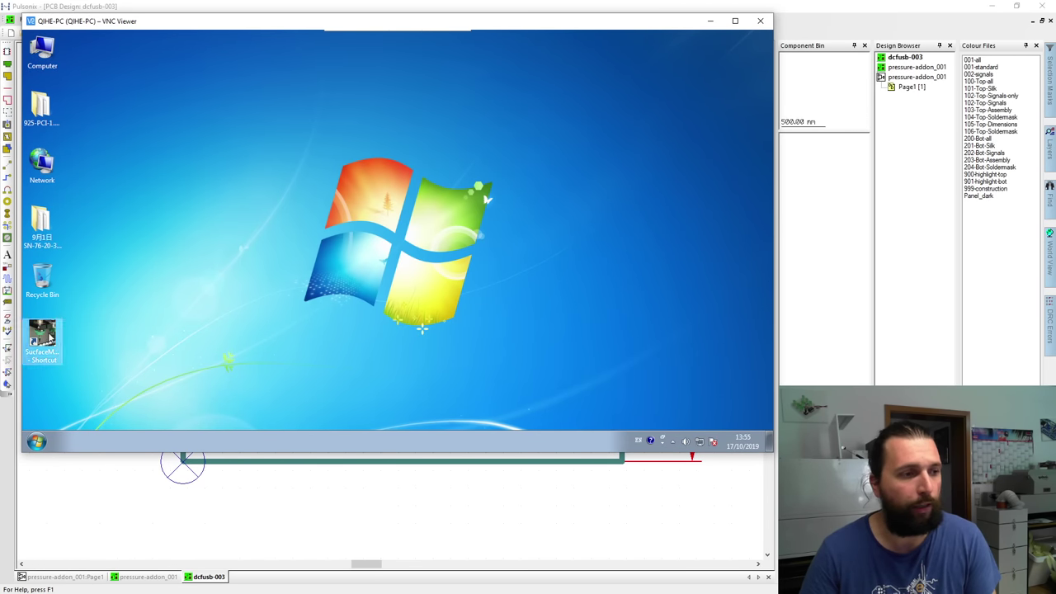
drag(49, 346, 237, 360)
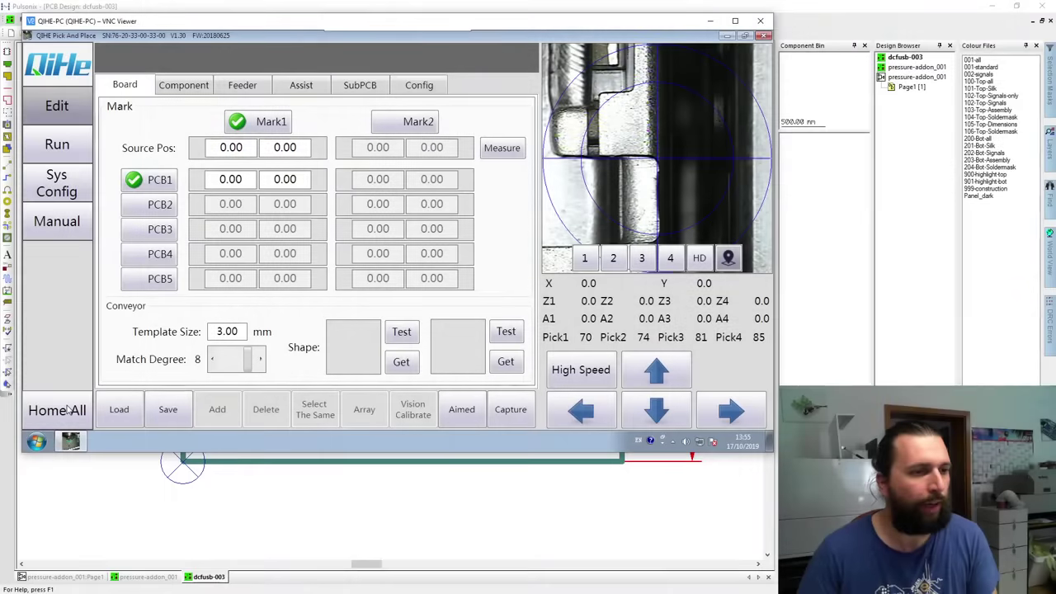
click(68, 410)
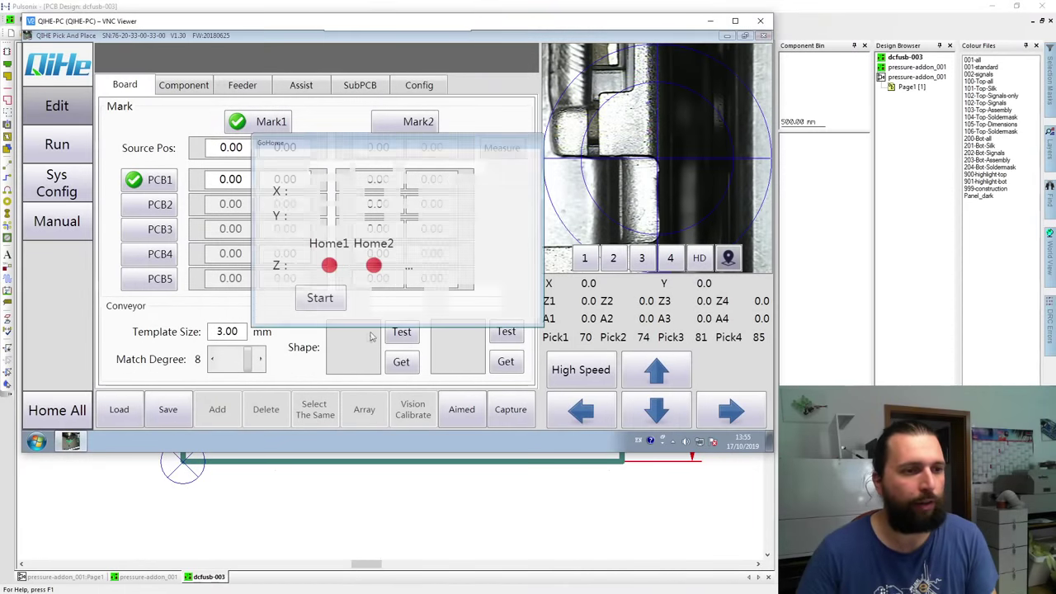
click(338, 299)
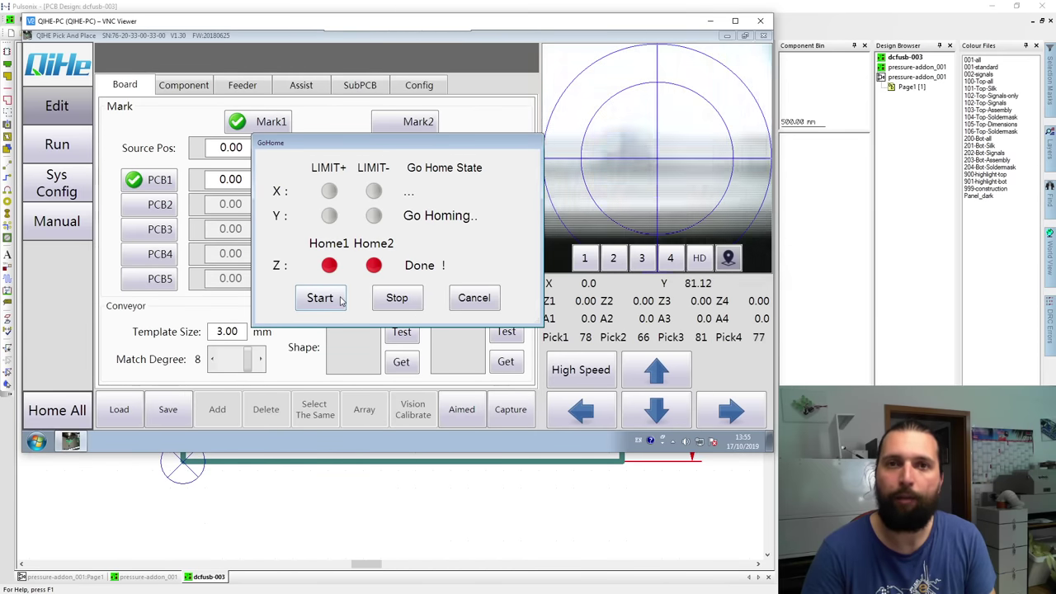
Switch to Pulsonix and inspect the board with colour files 001-standard, 101-Top-Silk, 201-Bot-Silk and 202-Bot-Signals, flipping the view to the bottom side.
click(361, 9)
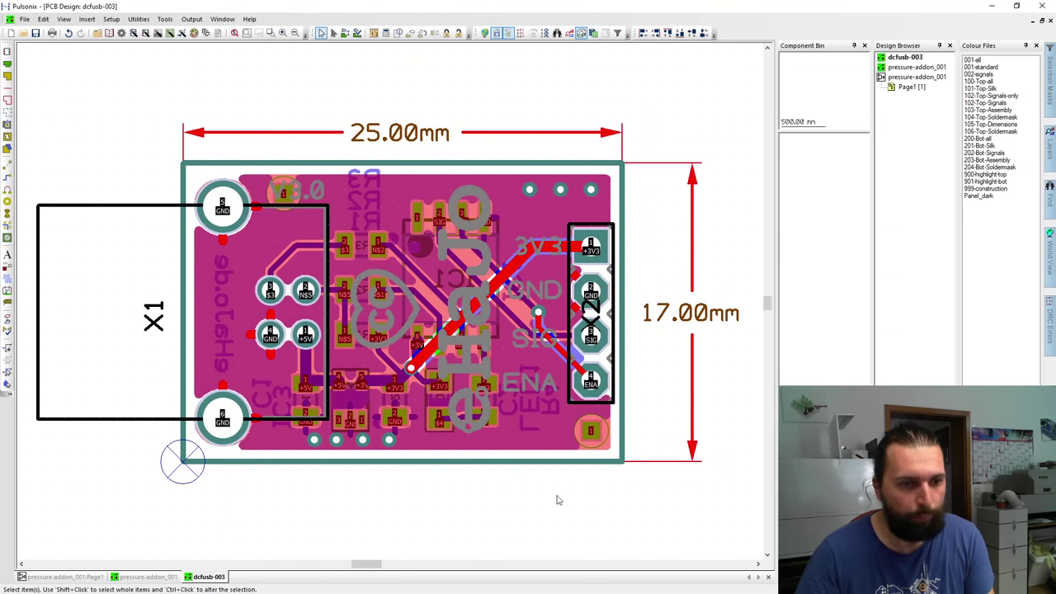
double_click(975, 69)
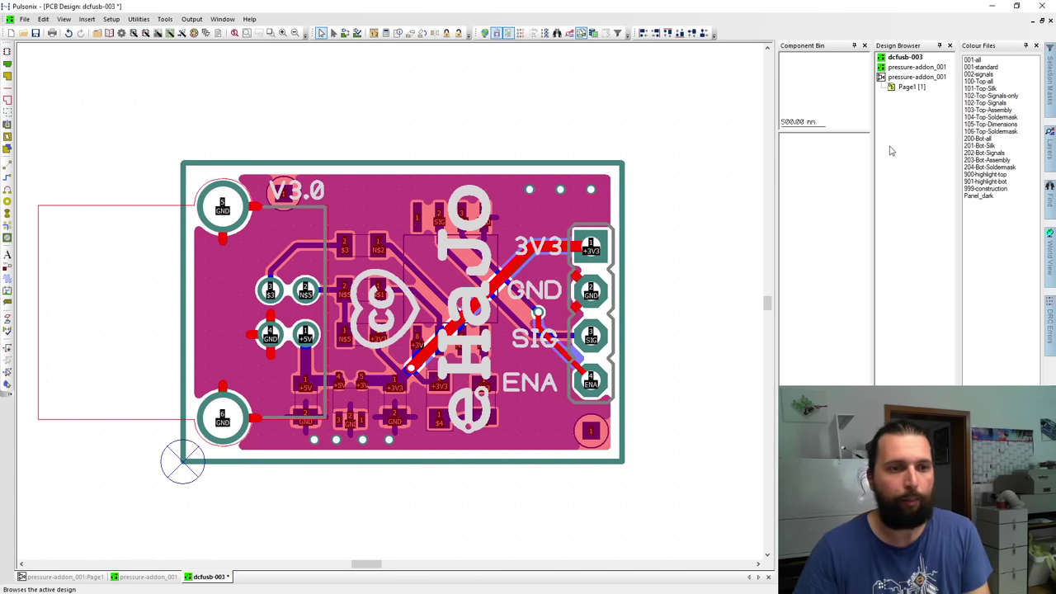
double_click(990, 89)
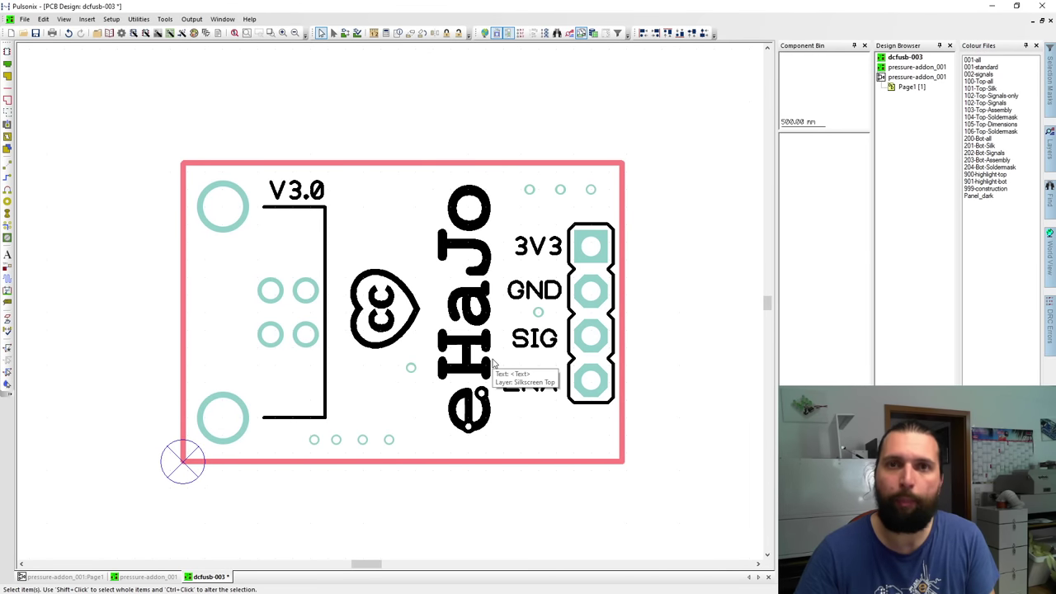
double_click(984, 150)
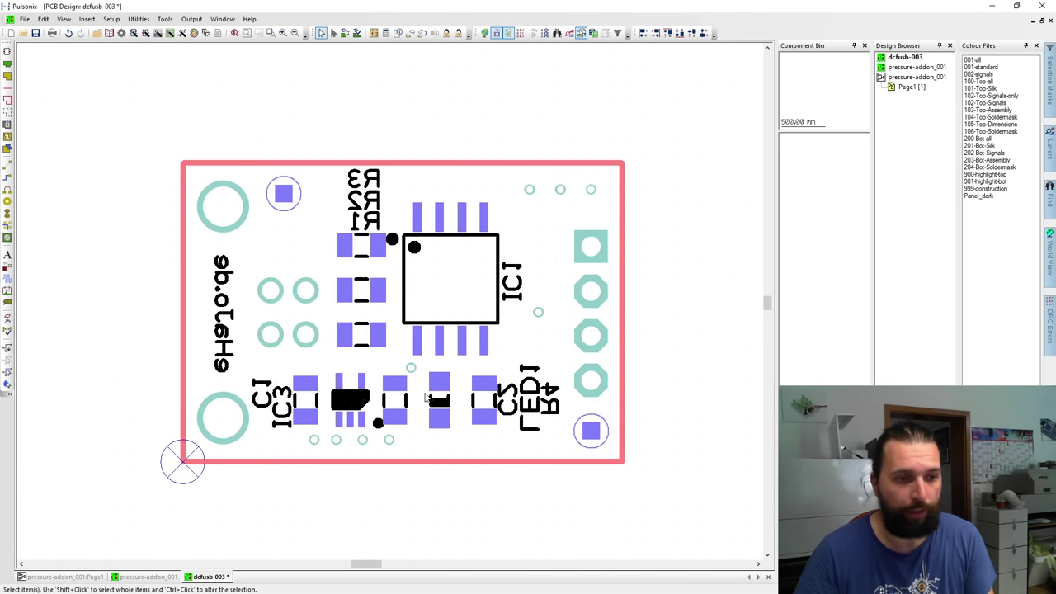
key(f)
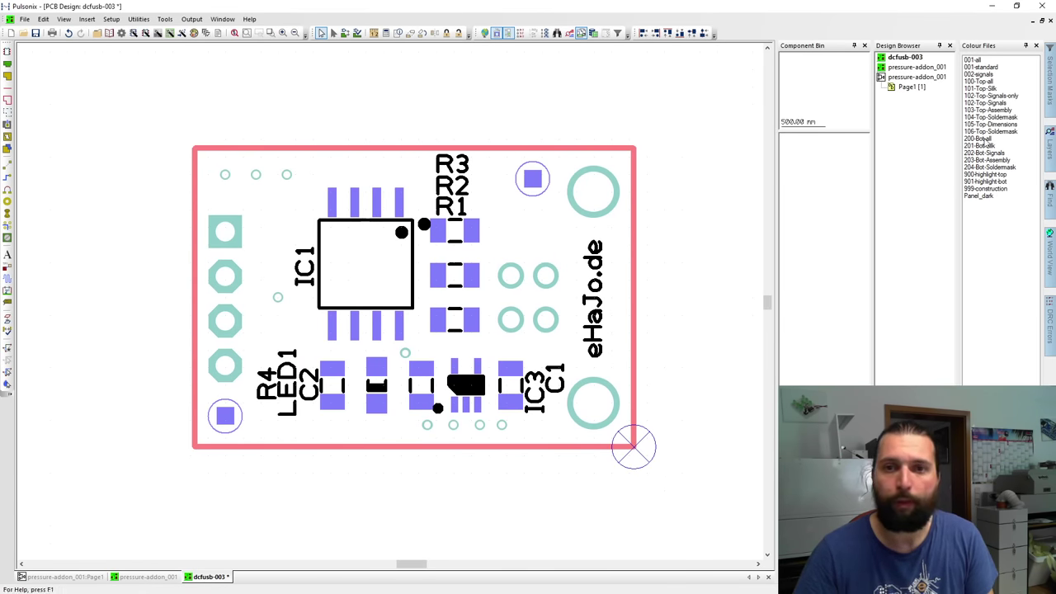
double_click(983, 152)
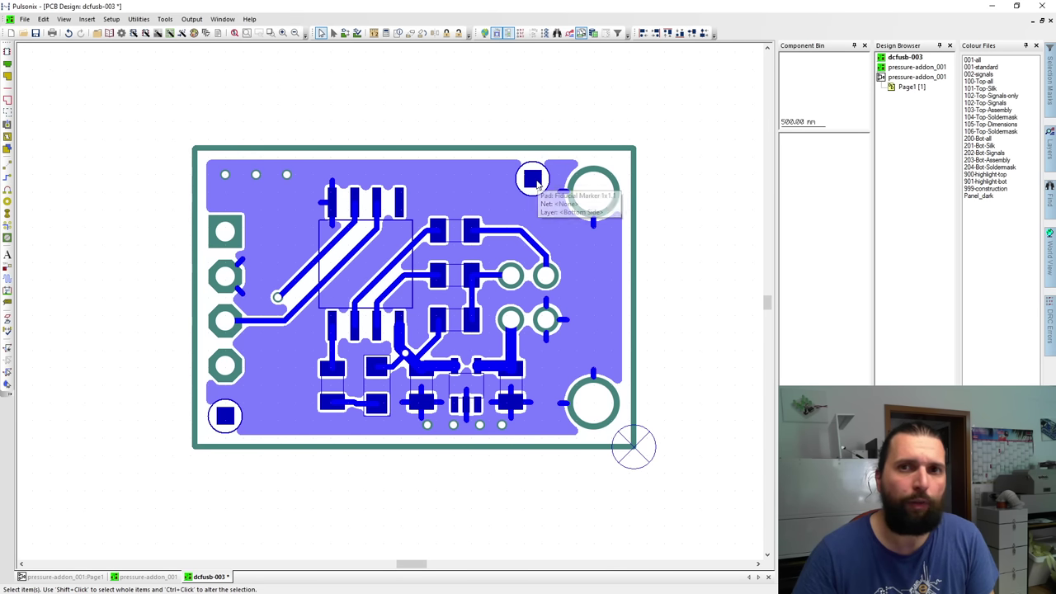
Open the panel design dcf-003.pnl and inspect its array of boards and border strips.
click(23, 33)
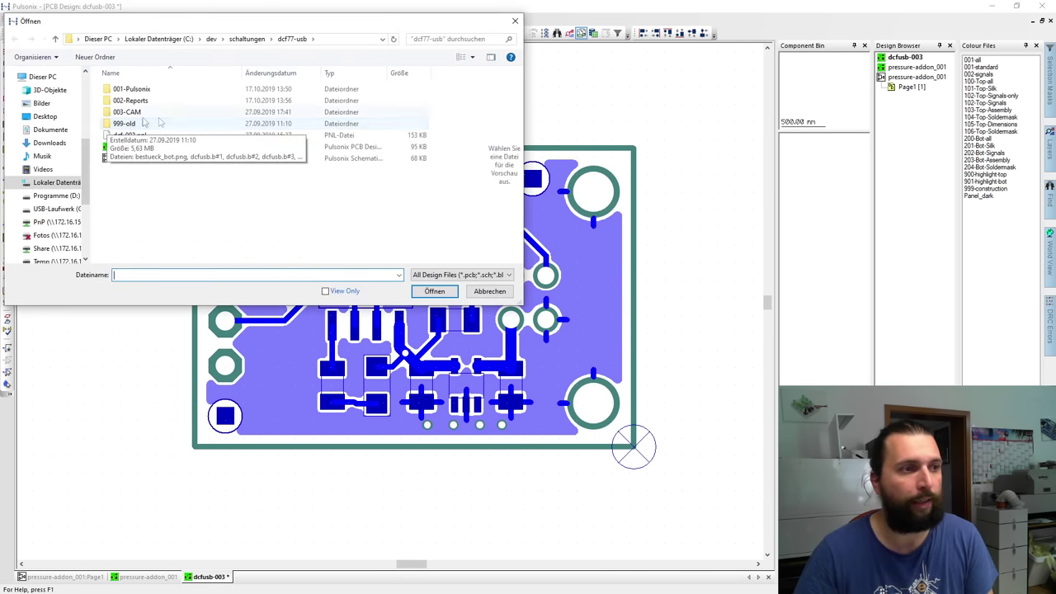
double_click(129, 135)
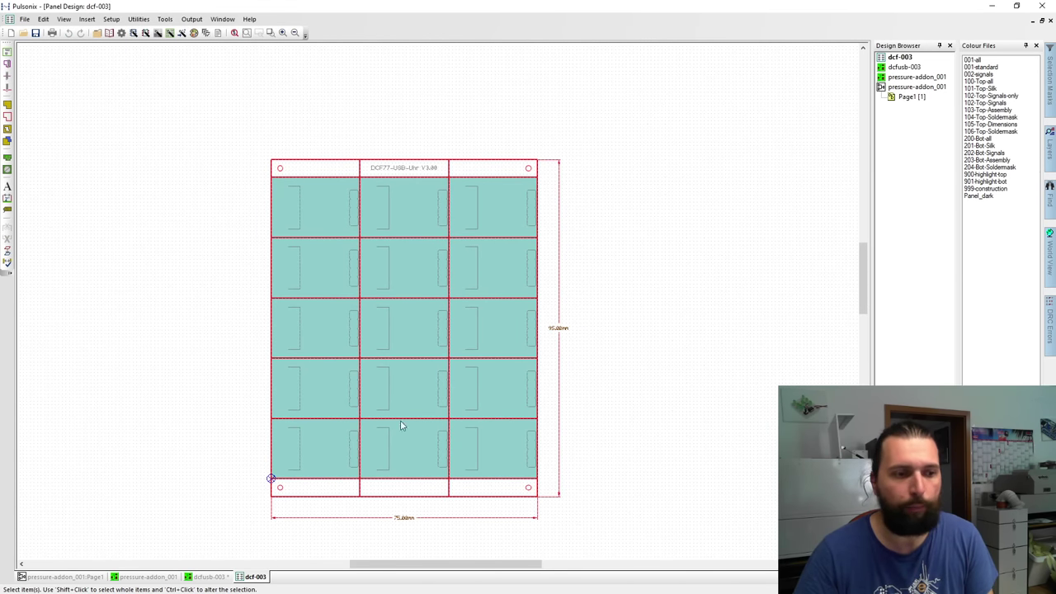
scroll(439, 307, up, 5)
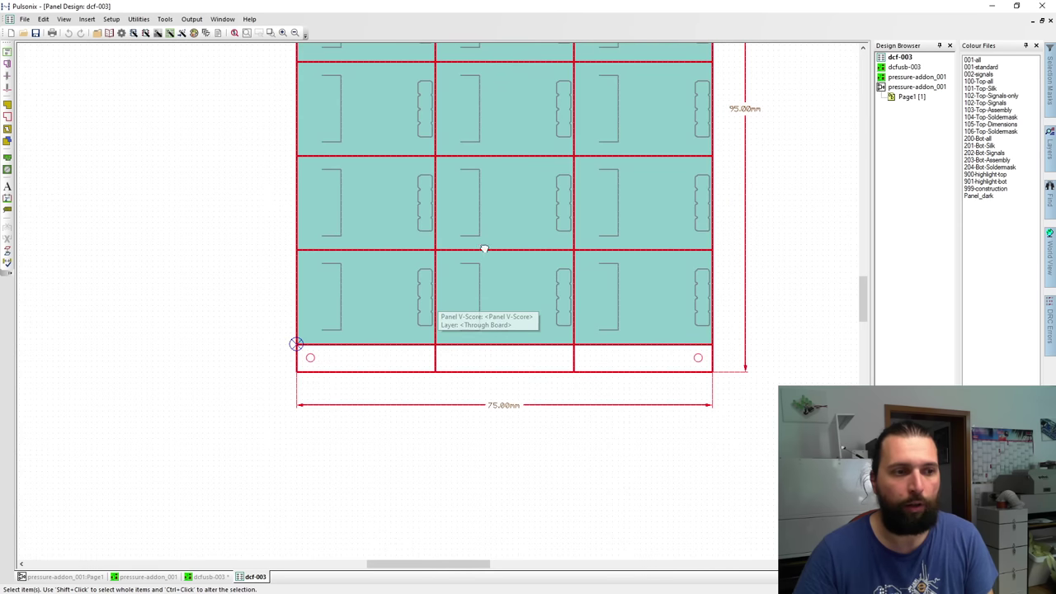
scroll(439, 307, down, 2)
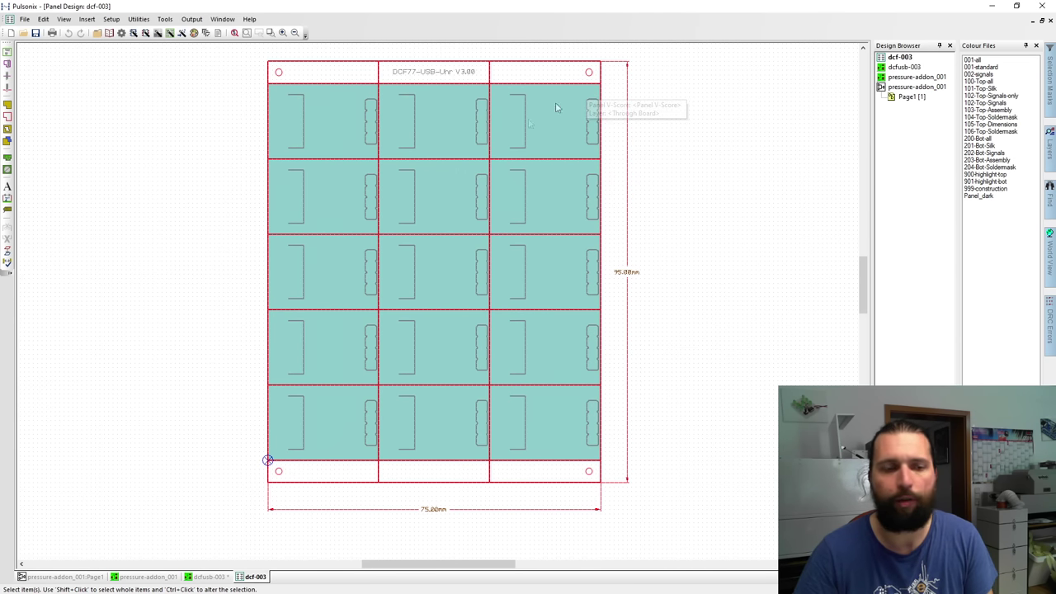
Return to the dcfusb-003 board design and select the PuP Qihe BOT CSV report for generation.
click(208, 577)
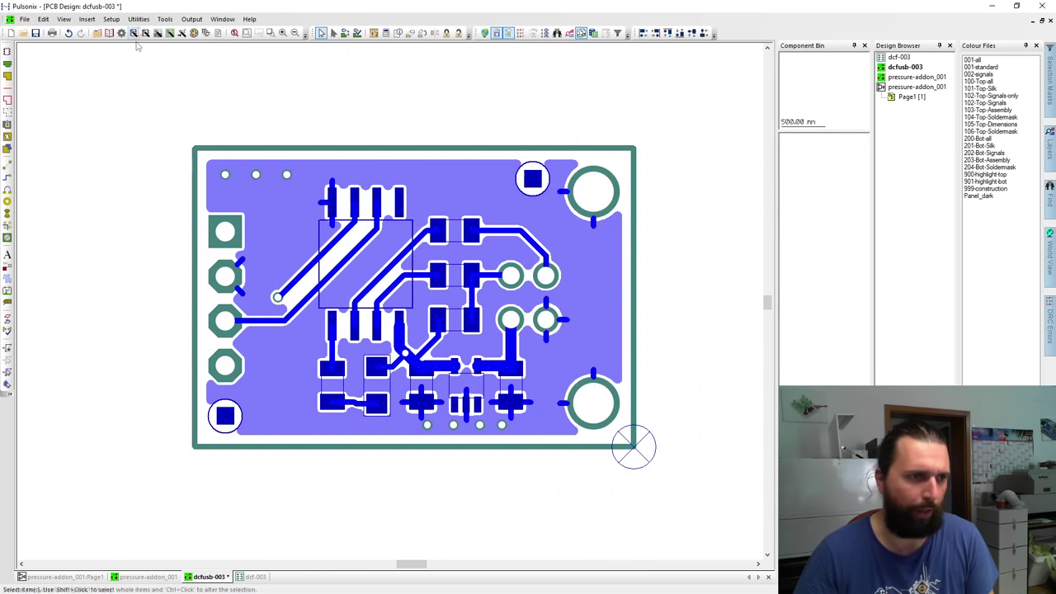
click(206, 21)
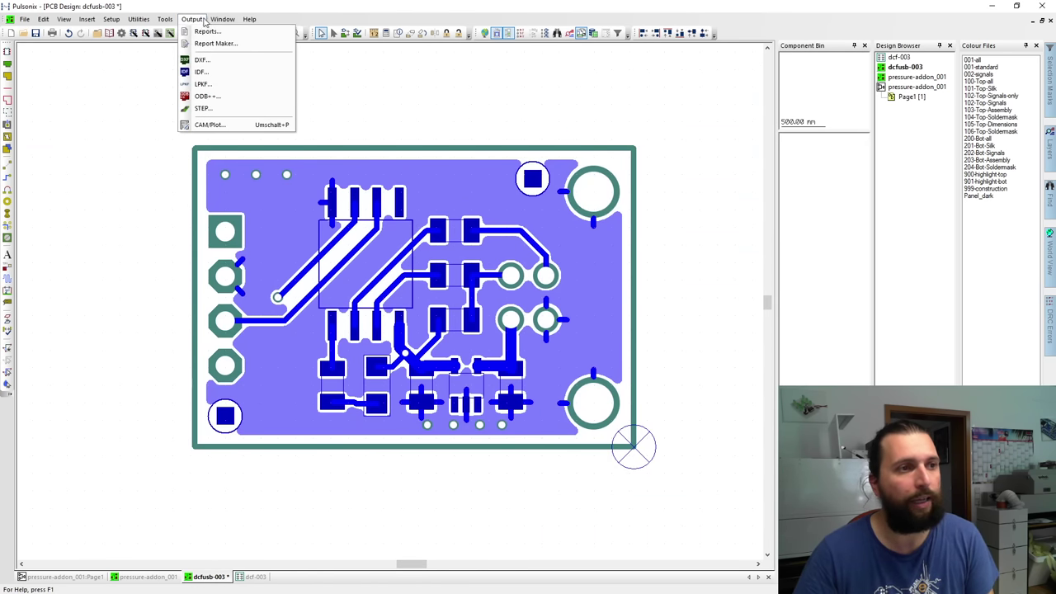
click(198, 30)
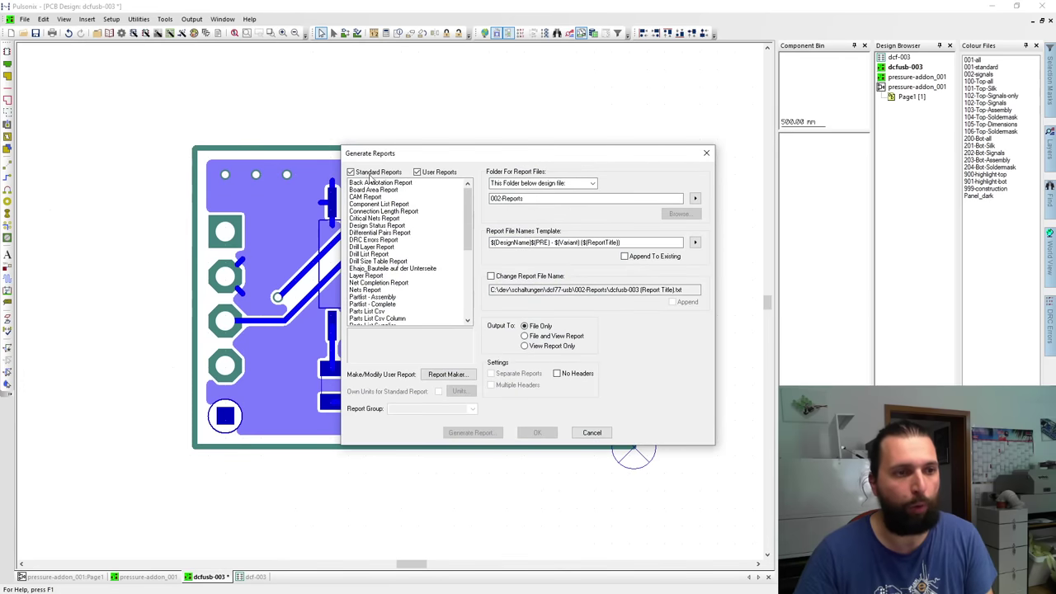
drag(463, 220, 463, 267)
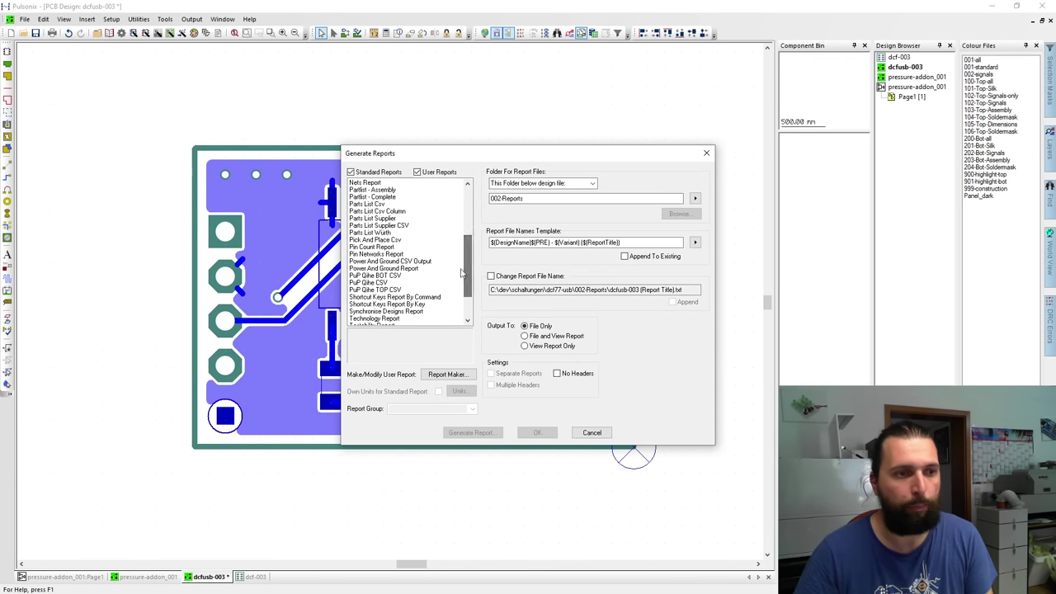
click(375, 276)
click(398, 289)
click(396, 277)
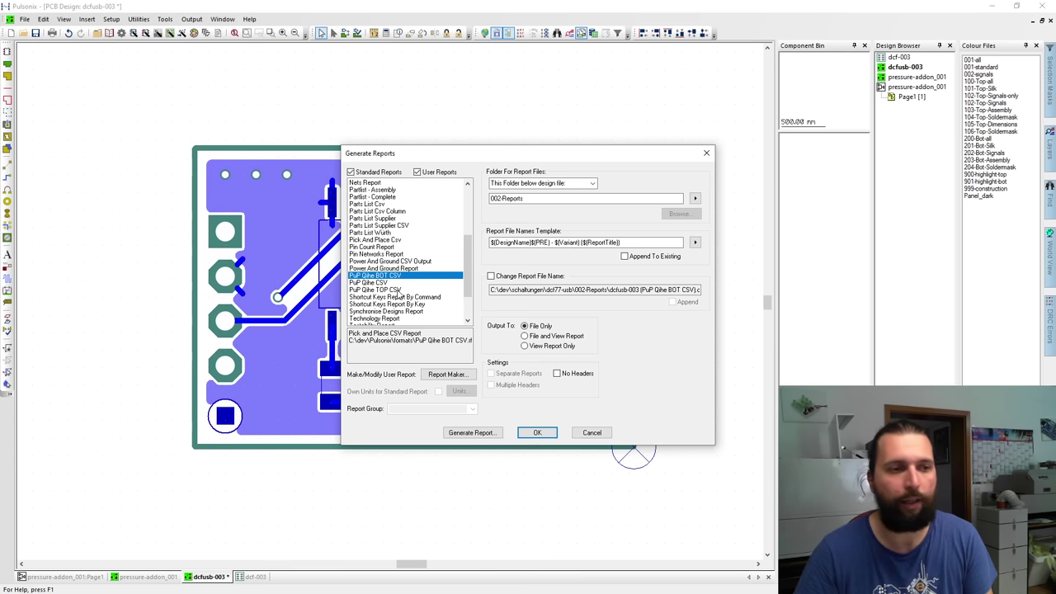
click(399, 291)
click(398, 277)
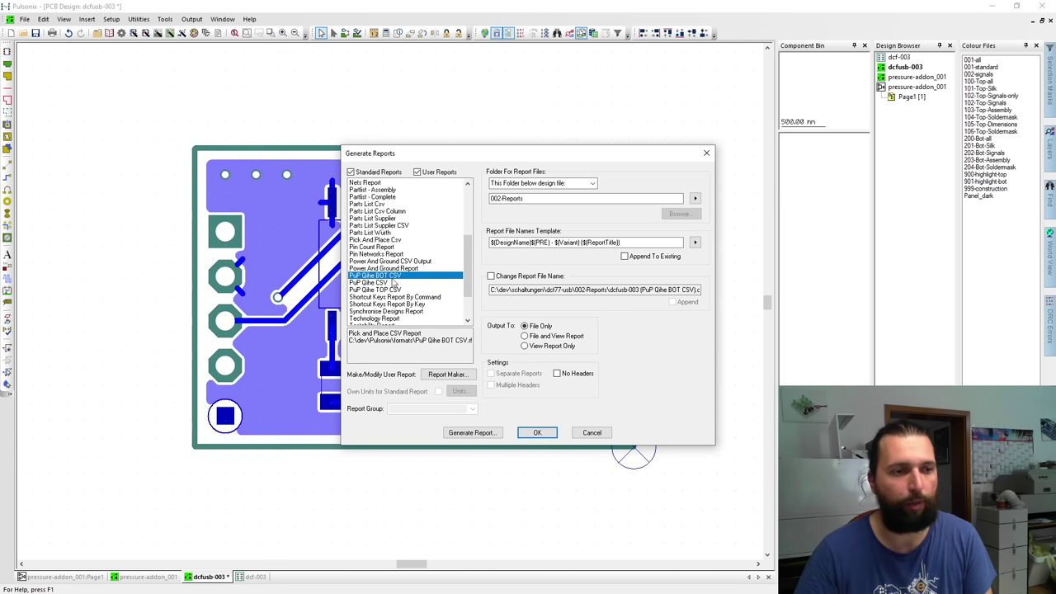
Examine the format script of the PuP Qihe BOT CSV report, including its column headings and component attributes, and close it without changes.
click(443, 374)
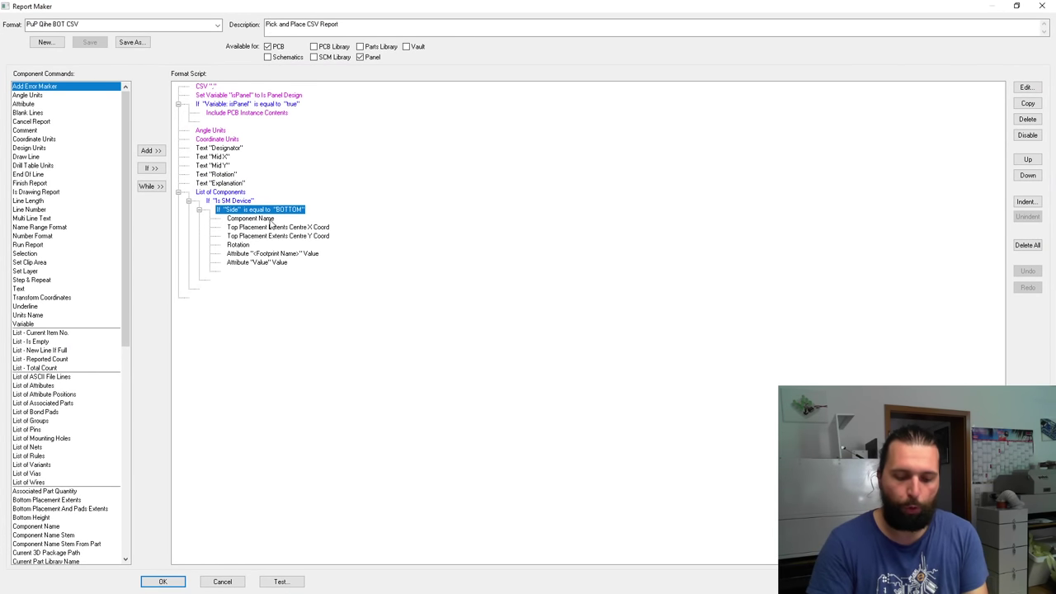
click(221, 149)
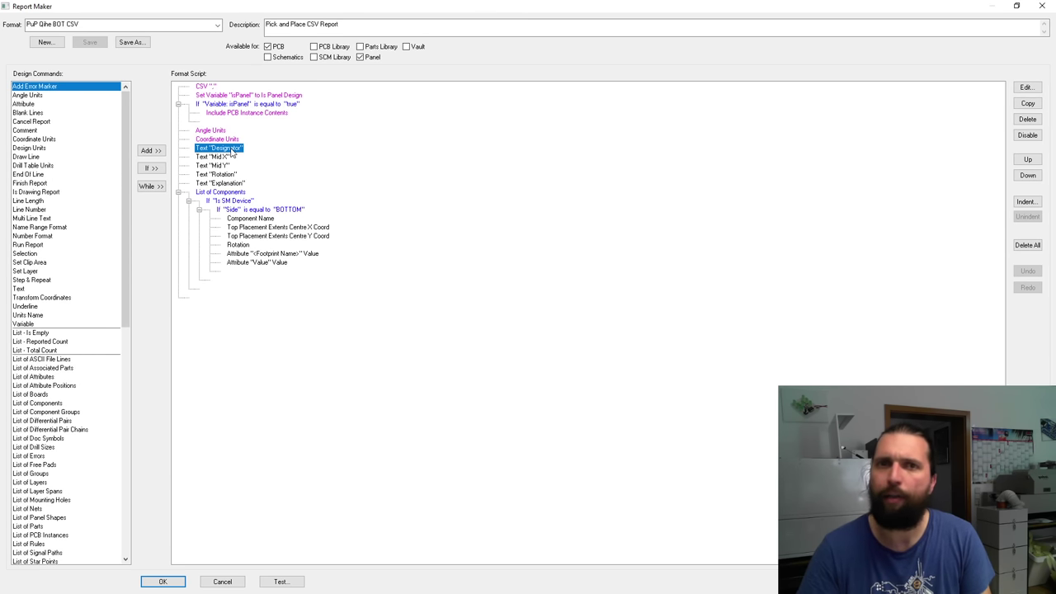
click(220, 166)
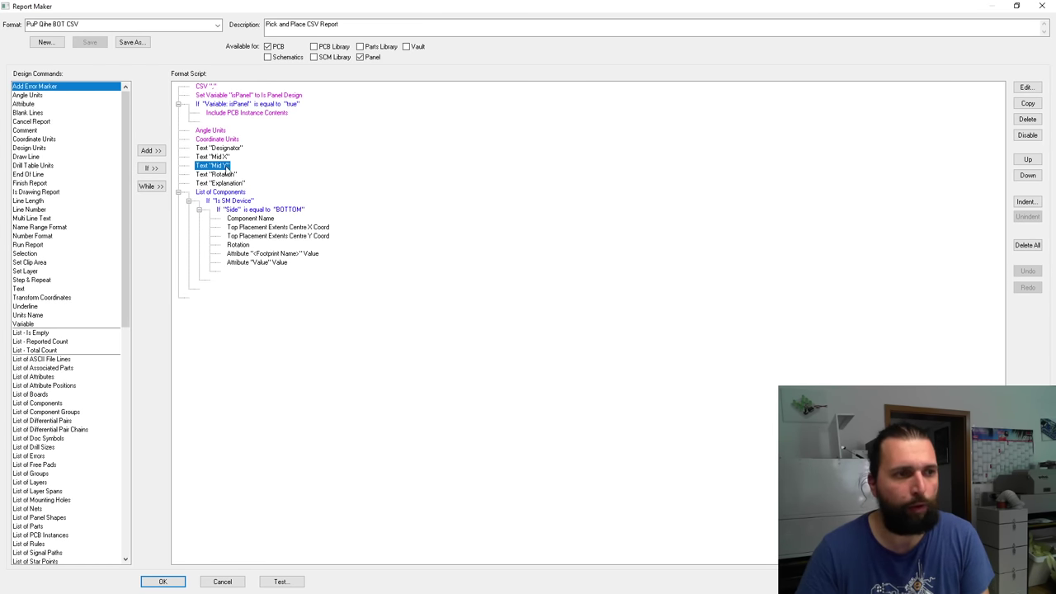
click(224, 175)
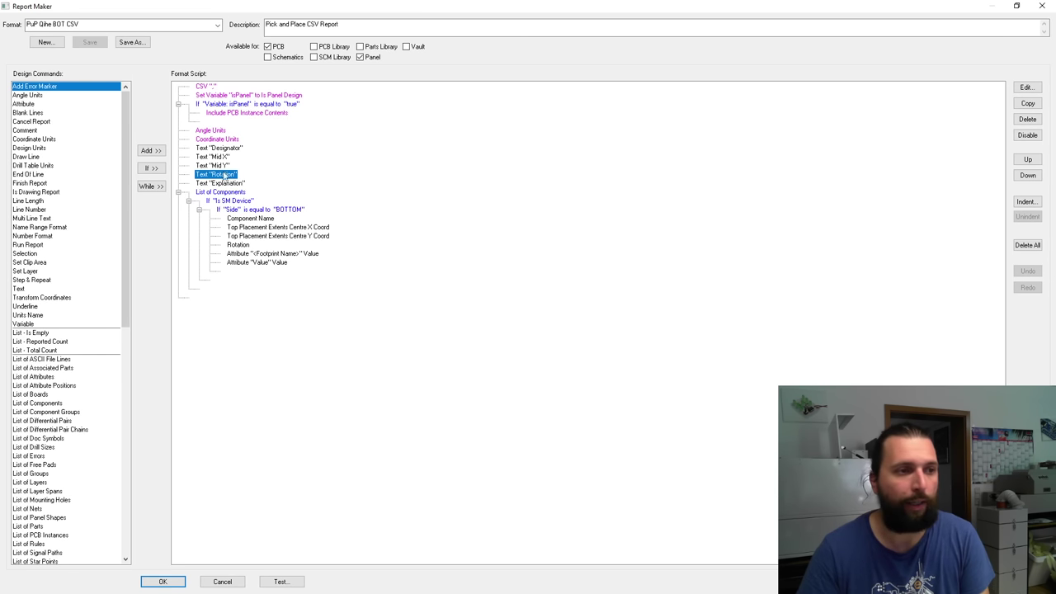
click(224, 183)
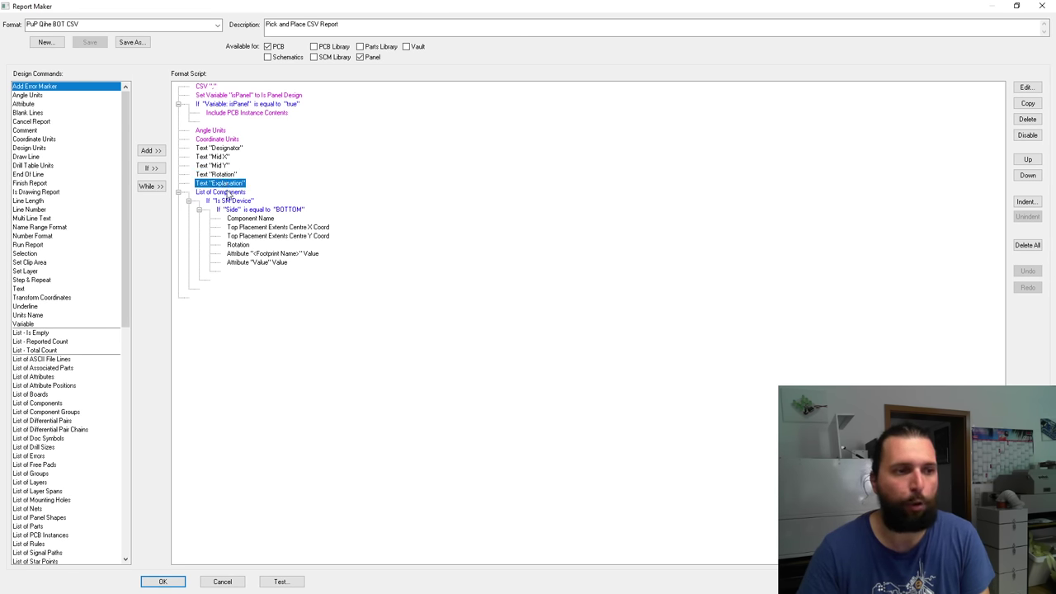
click(310, 255)
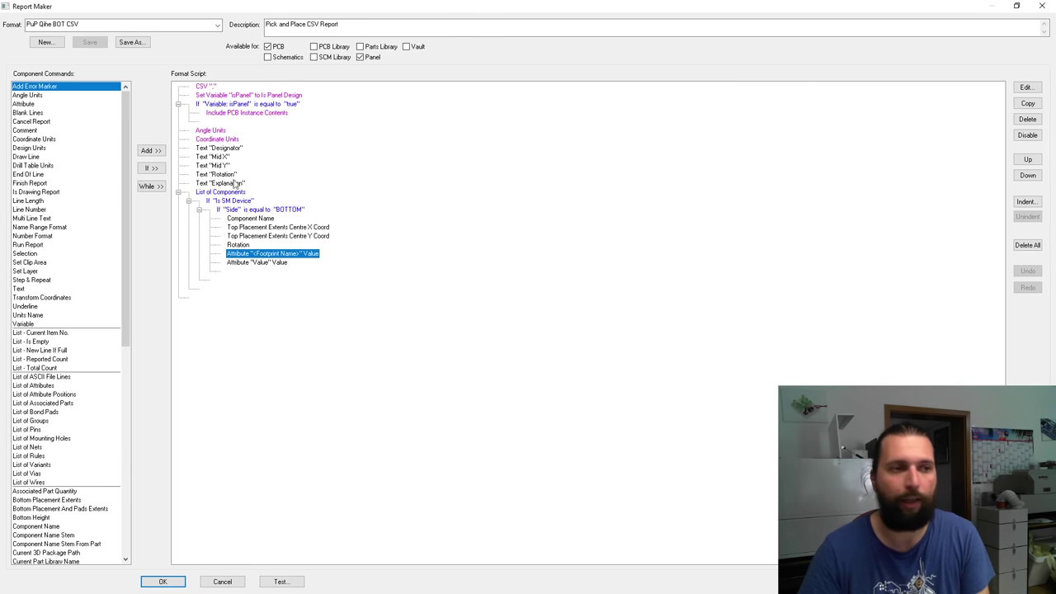
click(237, 183)
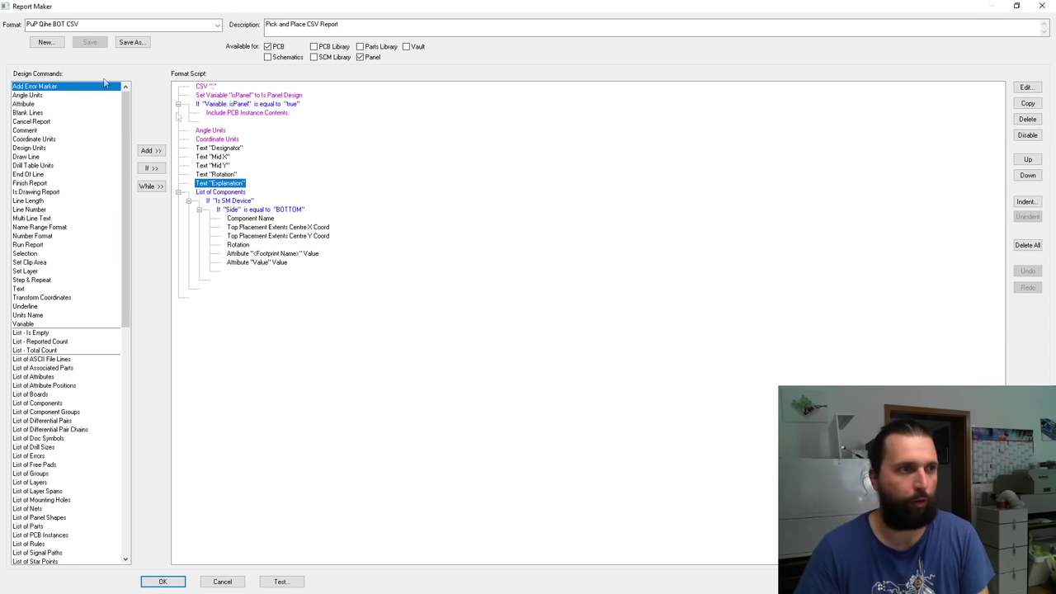
click(1041, 6)
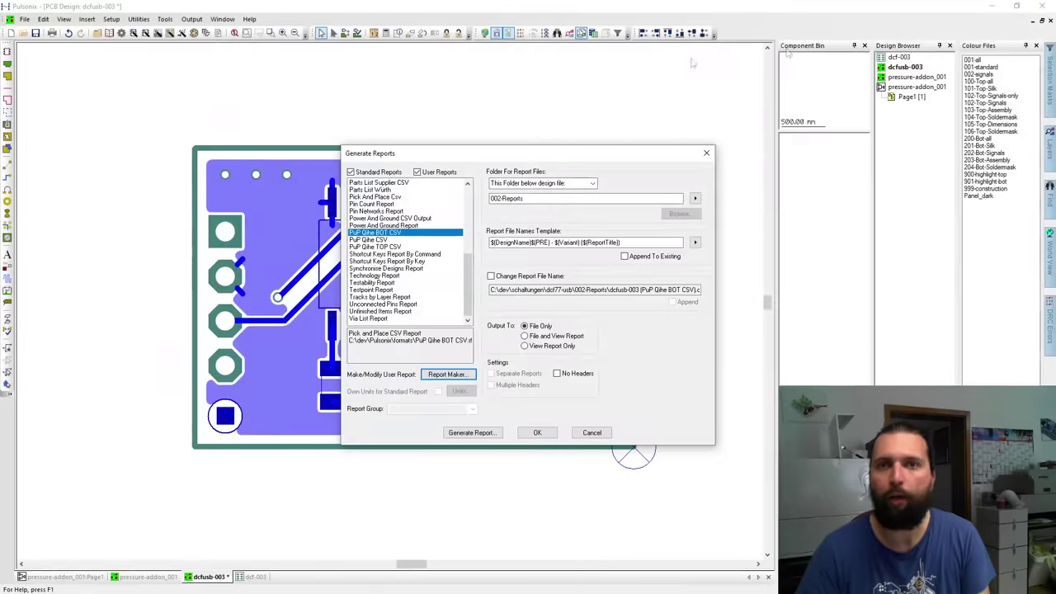
Generate the PuP Qihe BOT CSV report and open the resulting file from the 002-Reports folder in LibreOffice Calc.
click(482, 433)
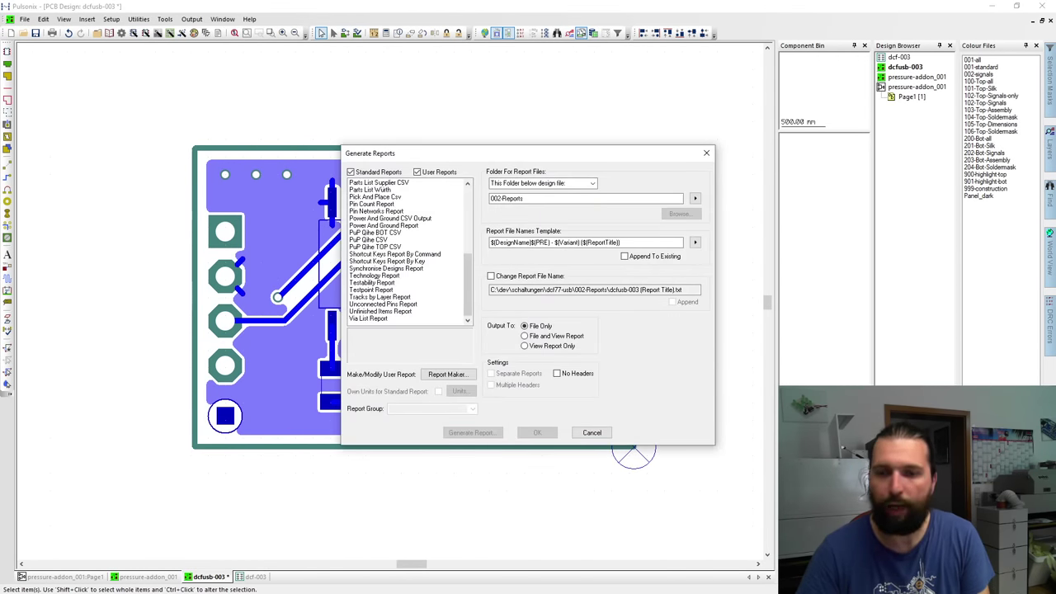
key(alt+Tab)
click(242, 148)
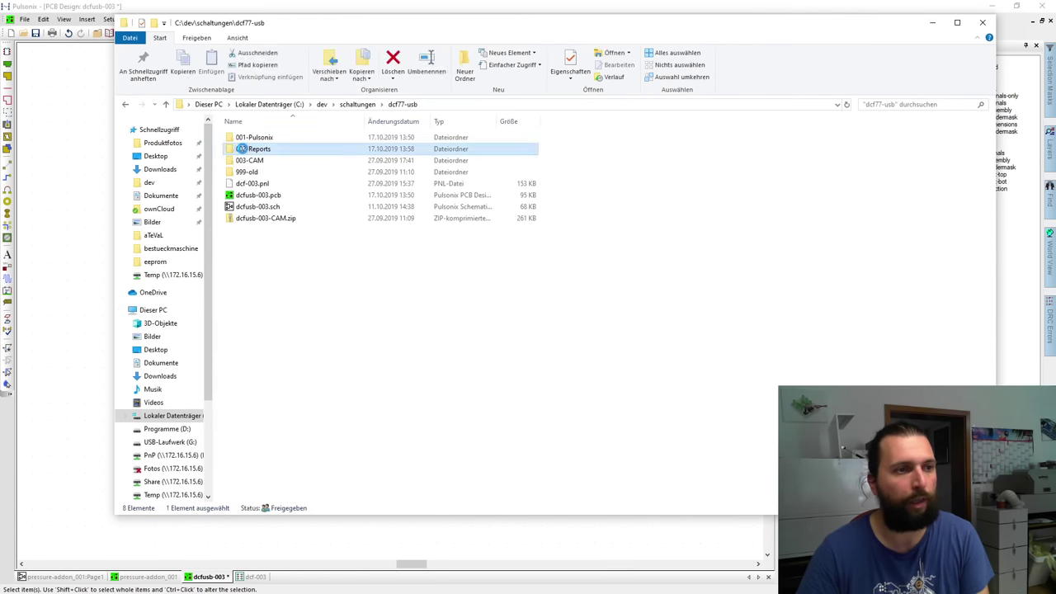
double_click(242, 148)
click(258, 151)
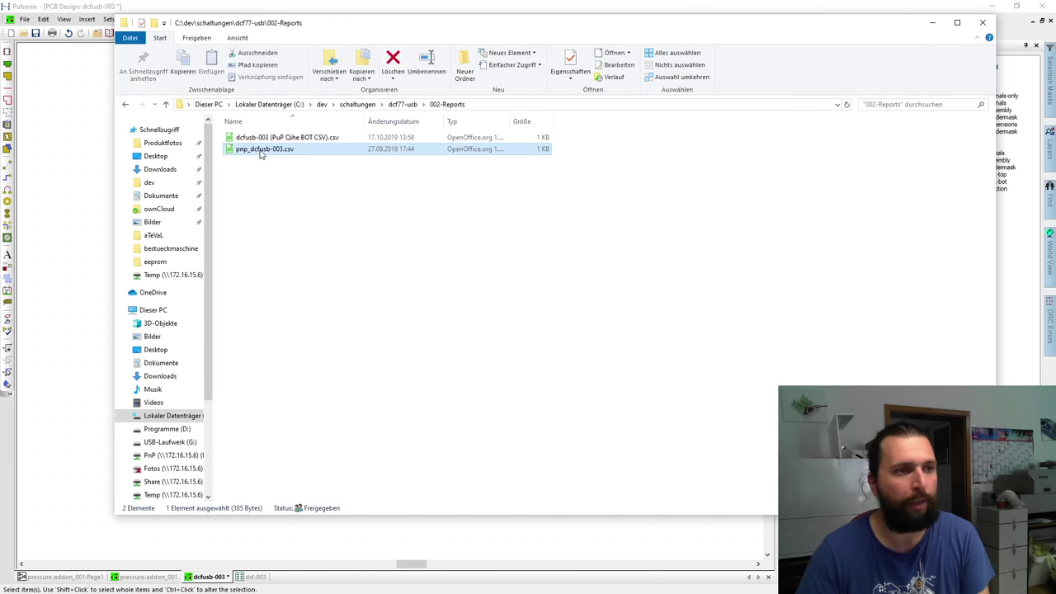
double_click(294, 137)
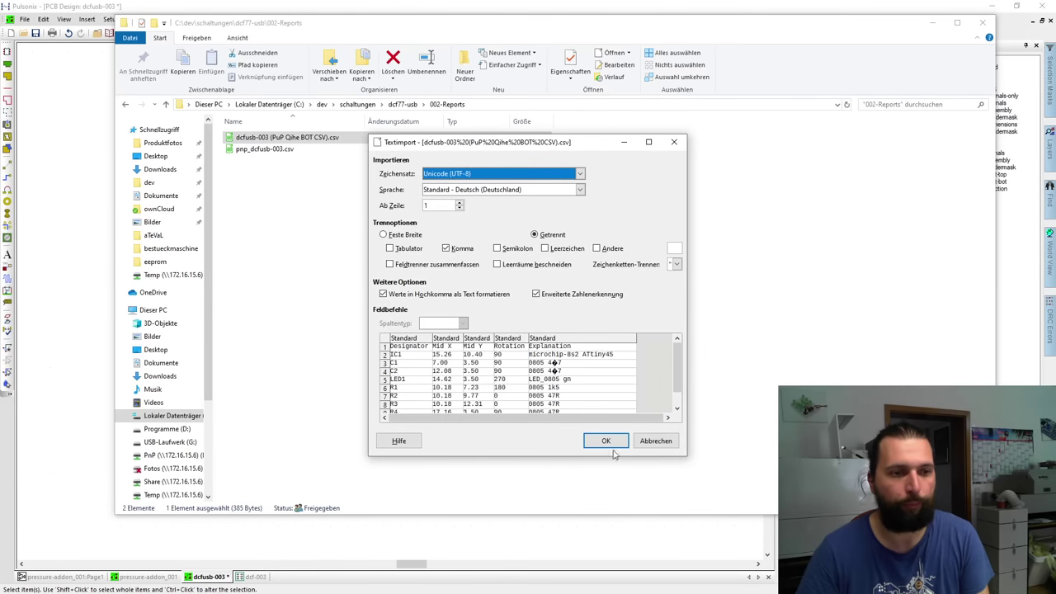
click(606, 441)
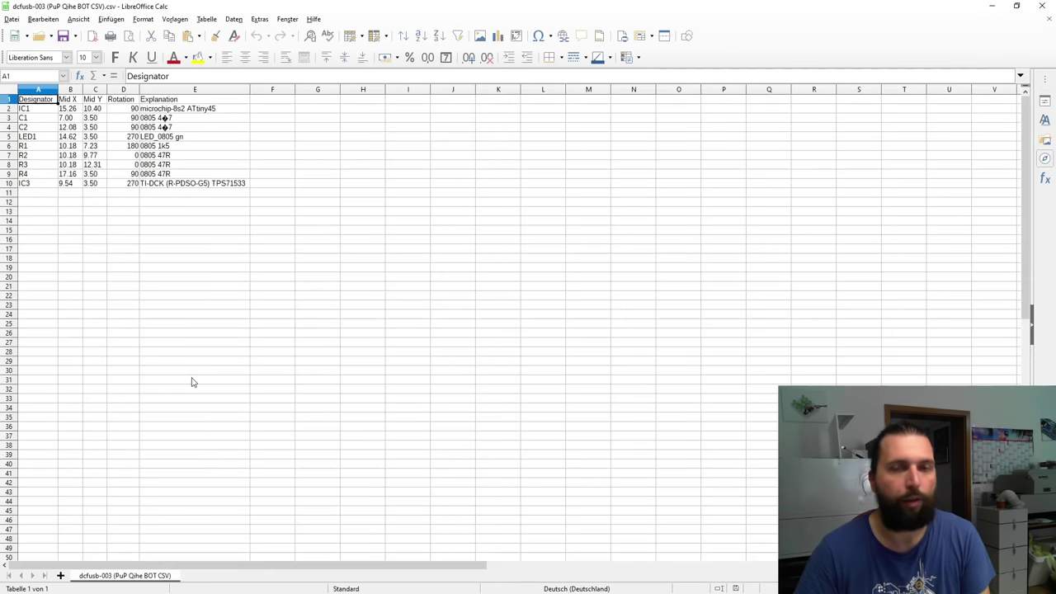
Check the Explanation entries of capacitors C1 and C2 and of LED1 in the placement list.
click(165, 119)
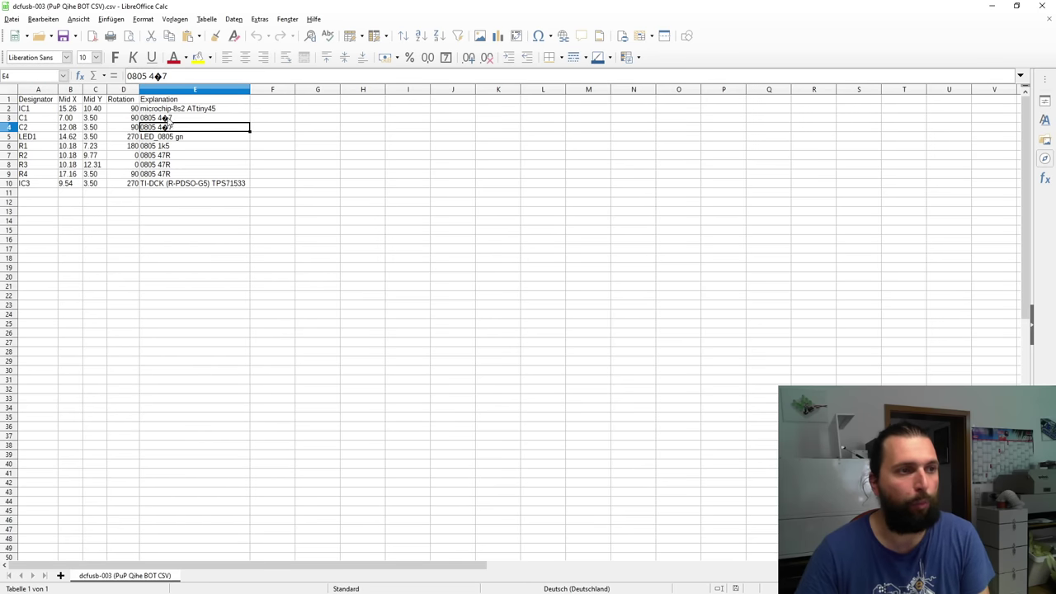
click(169, 137)
click(169, 119)
click(170, 128)
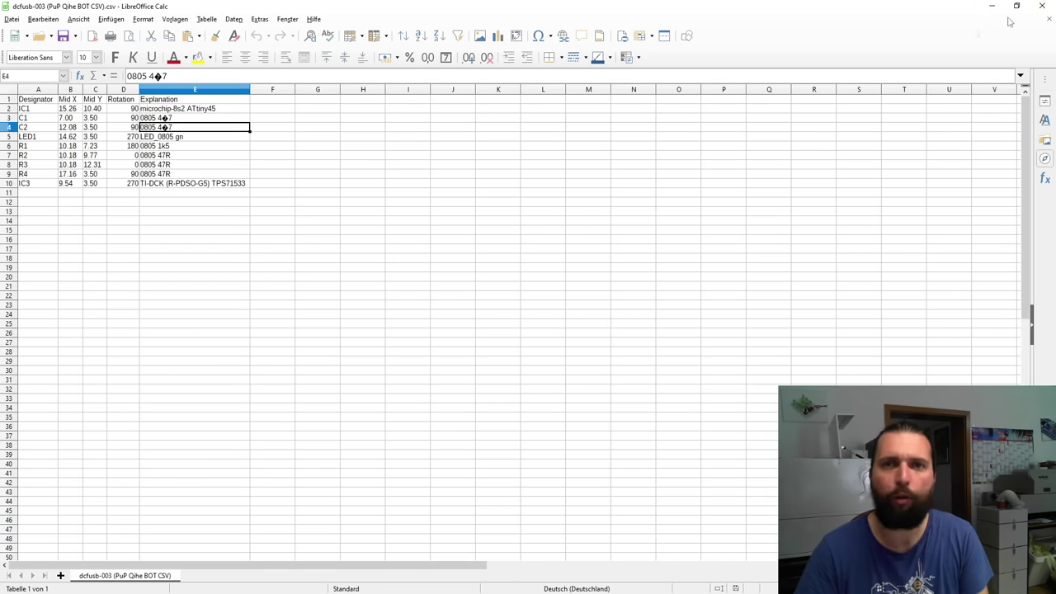
Close the spreadsheet and open dcfusb-003 (PuP Qihe BOT CSV).csv from the 002-Reports folder in Notepad++.
click(1043, 5)
right_click(291, 140)
click(346, 203)
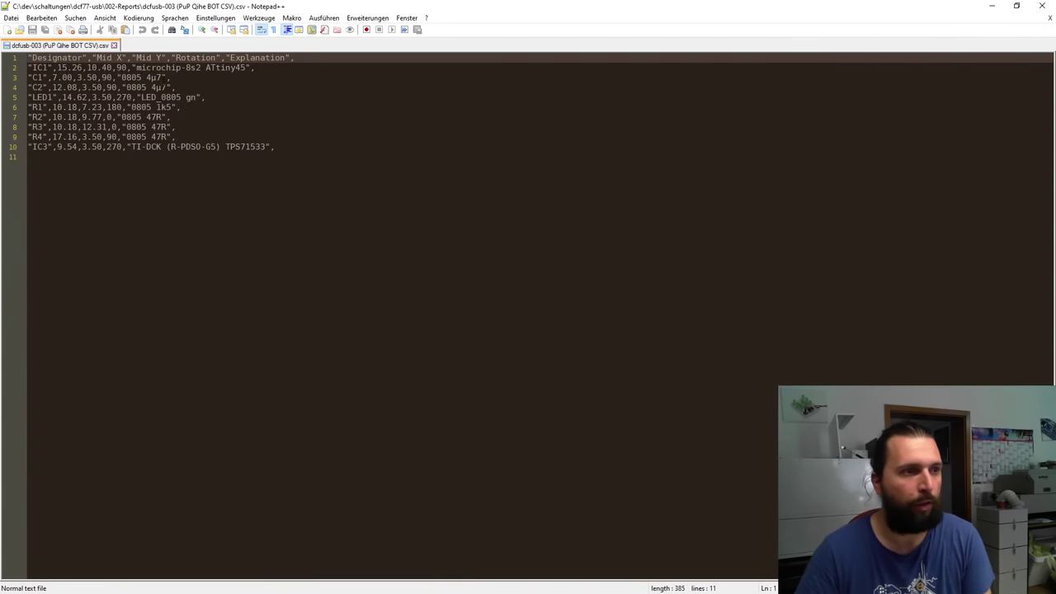
Replace the µ with u in the C1 and C2 values so both read 0805 4u7, and save the file.
click(151, 78)
key(Delete)
text(u)
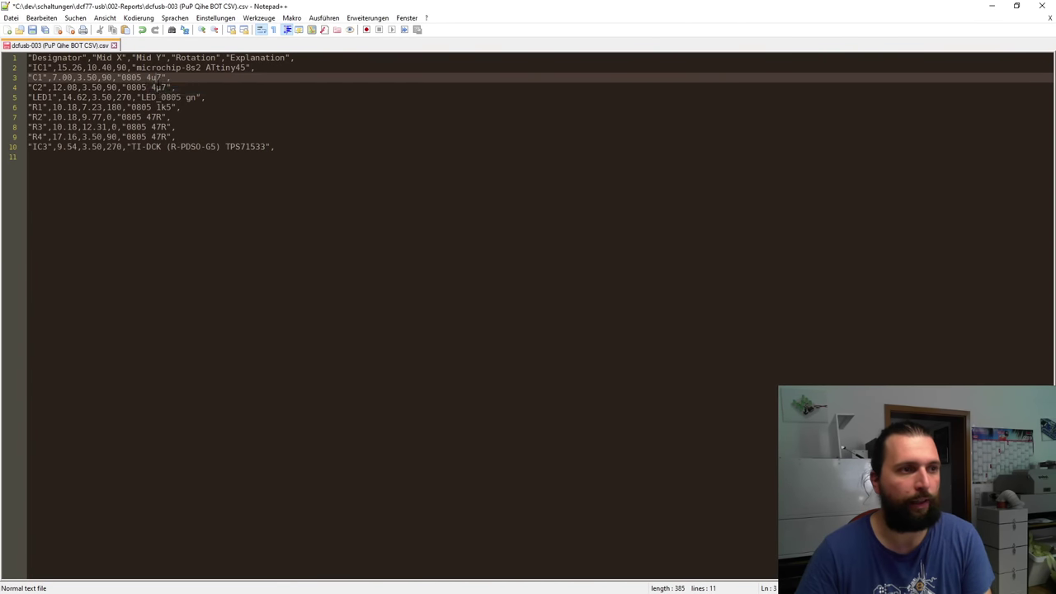
click(157, 87)
key(Delete)
text(u)
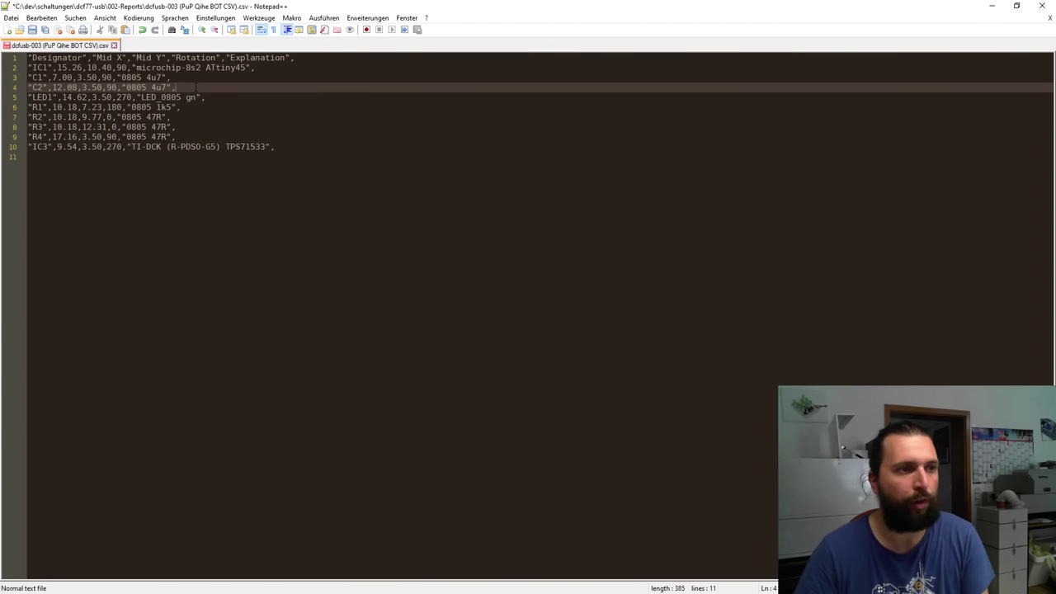
key(ctrl+s)
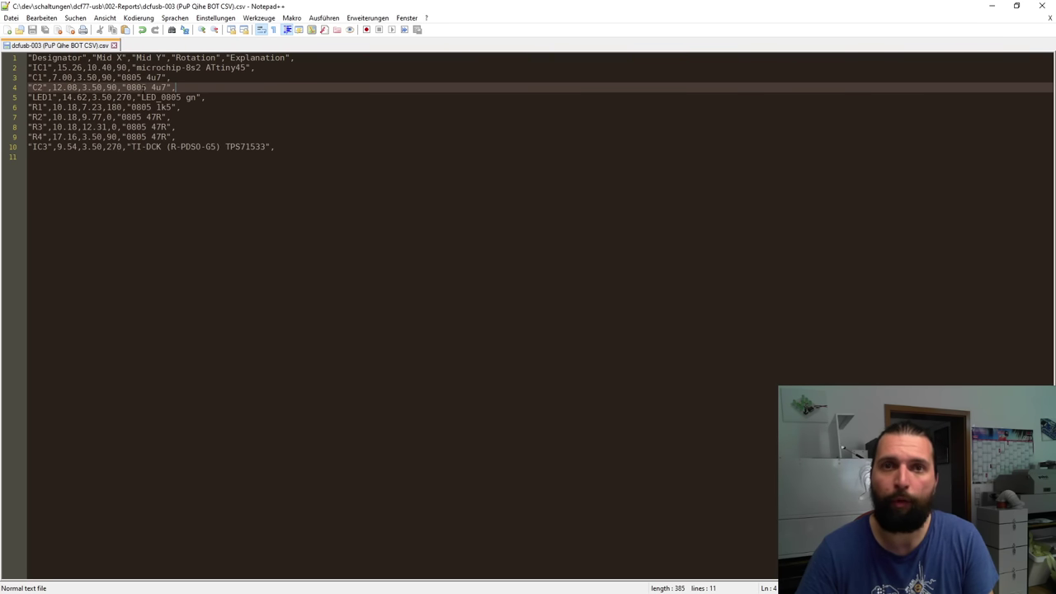
Try a comma in place of the u in the value of C1.
drag(151, 78, 157, 78)
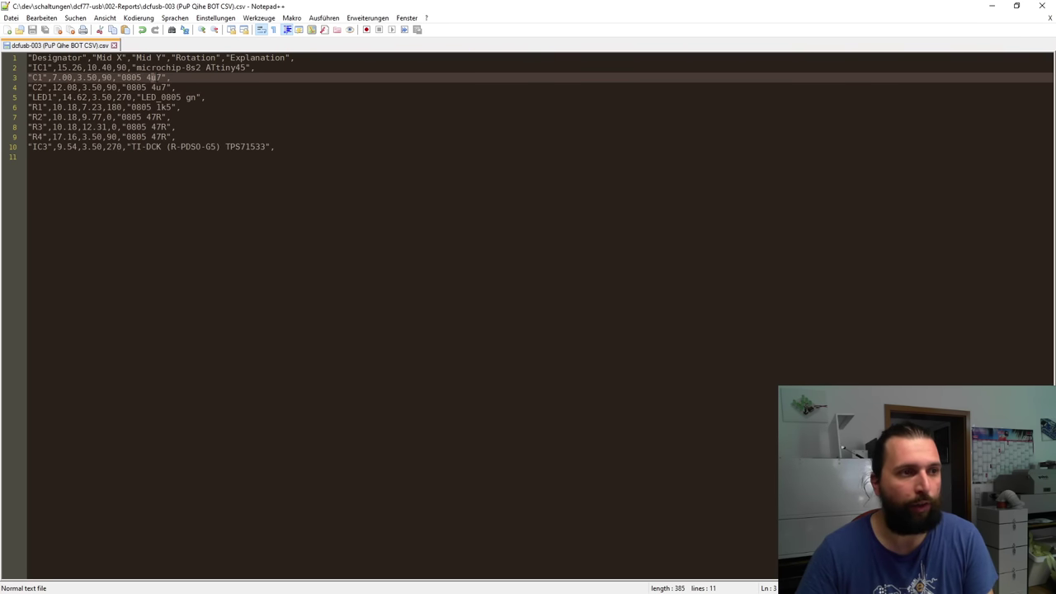
text(,)
key(Down)
key(Down)
key(Down)
key(Down)
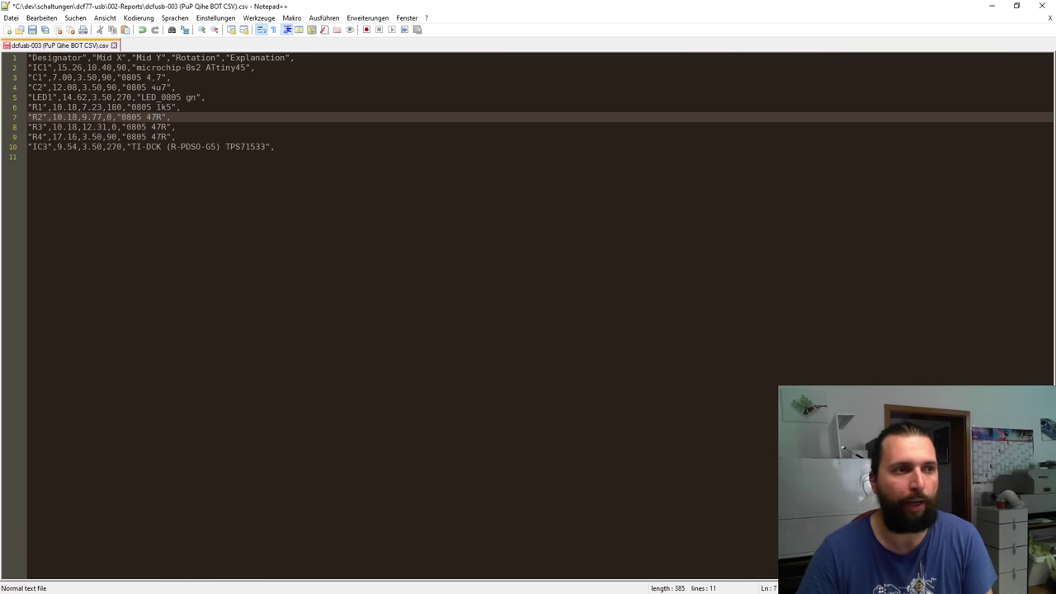
Restore the value of C1 to 0805 4u7 and save the file.
click(158, 78)
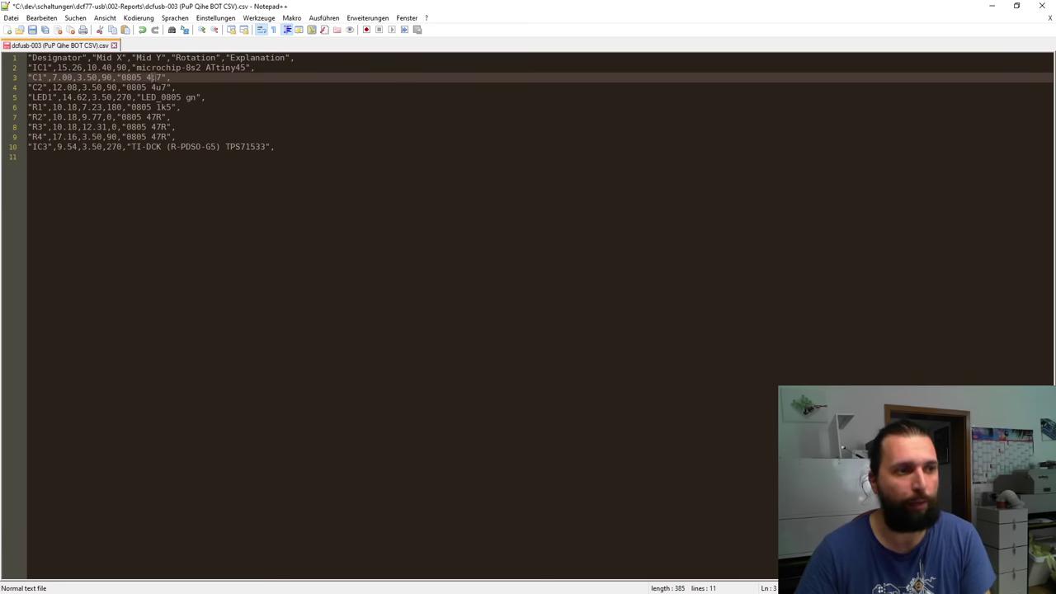
text(u)
key(Escape)
key(Down)
key(Down)
key(Down)
key(Down)
key(Down)
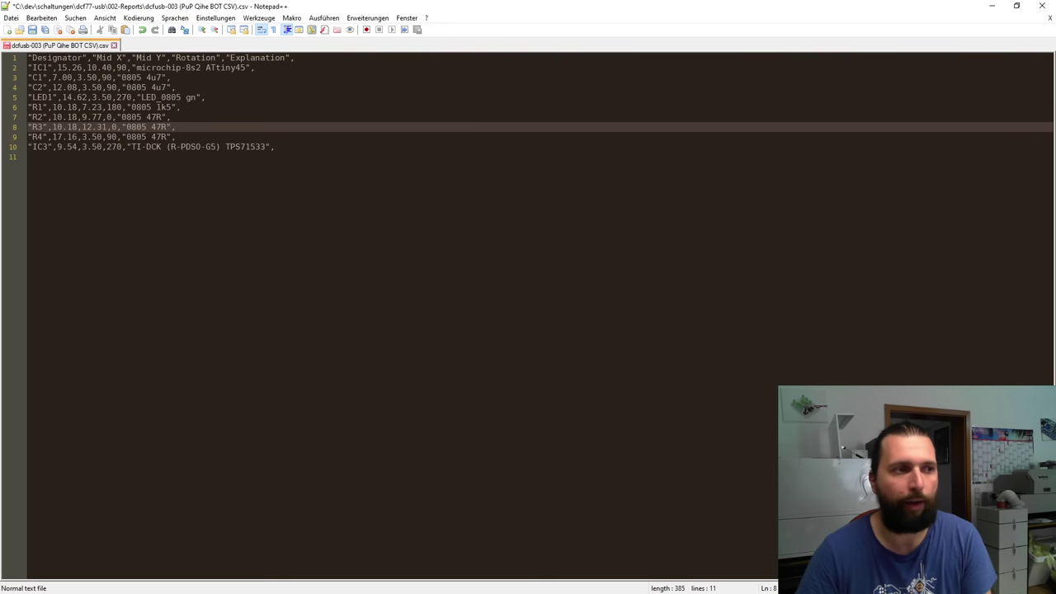
click(31, 31)
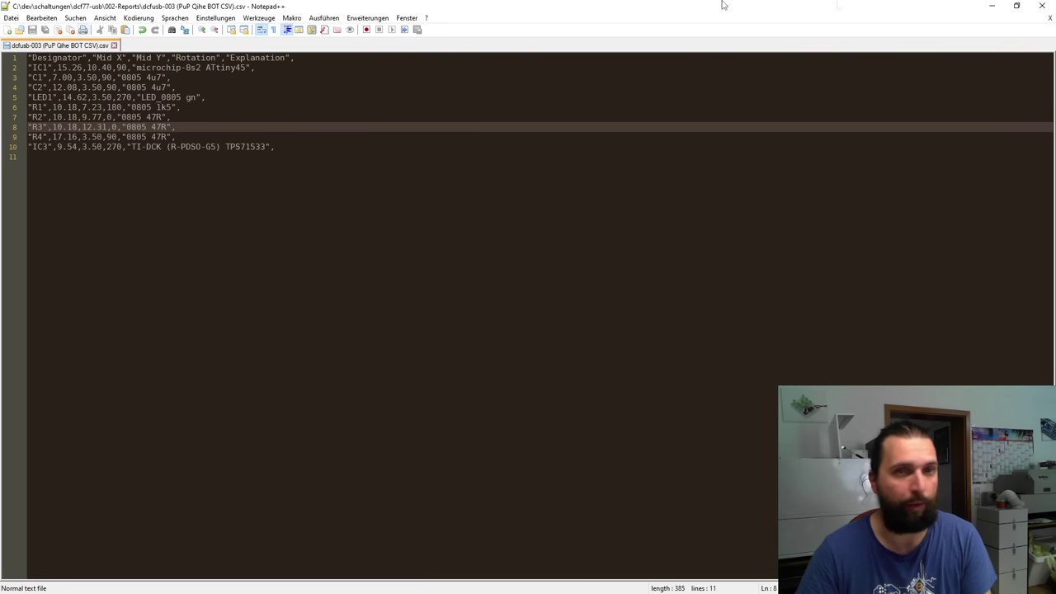
Close the text editor and examine the bottom-side component layout of the dcfusb-003 board in Pulsonix.
click(1042, 6)
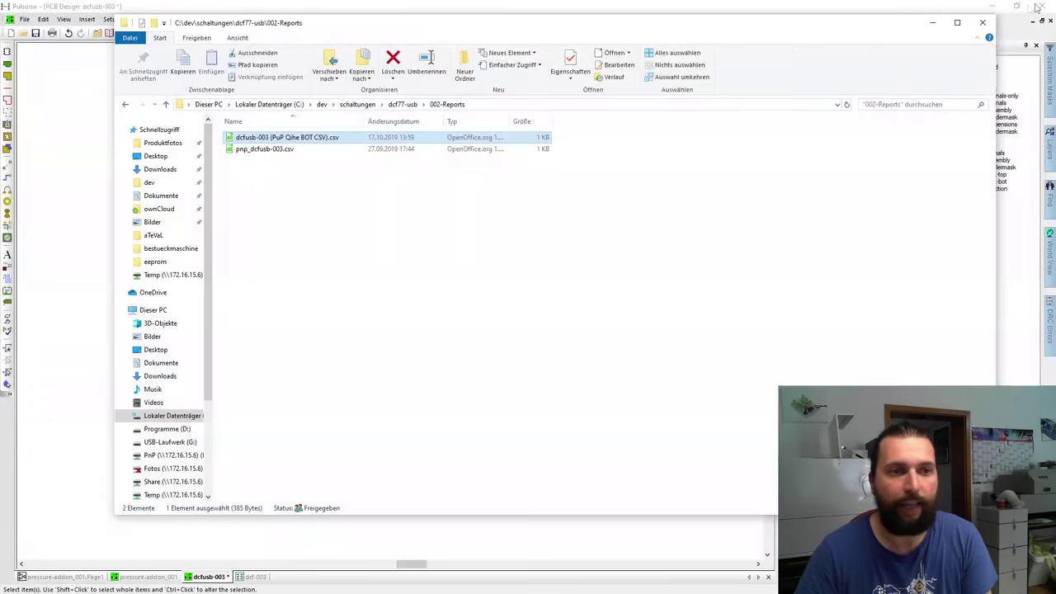
click(981, 6)
click(591, 432)
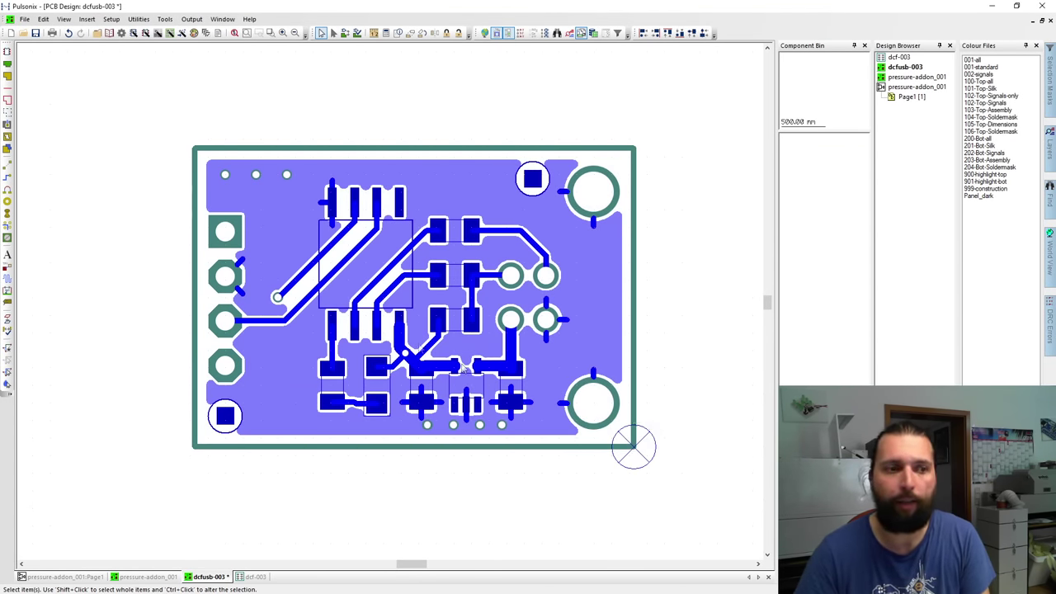
mouse_move(435, 236)
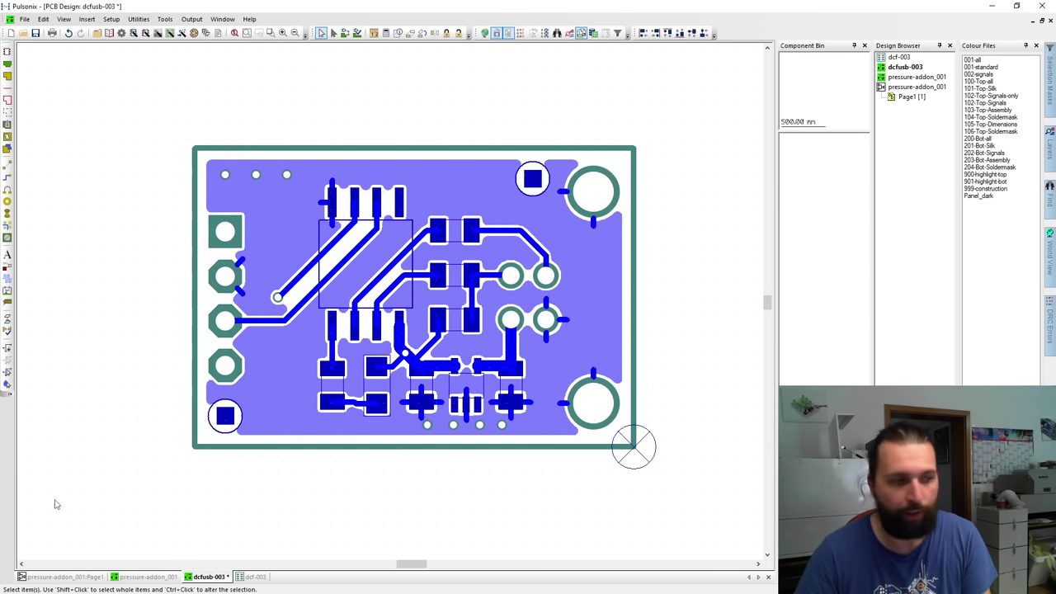
Copy dcfusb-003 (PuP Qihe BOT CSV).csv from the 002-Reports folder to the PnP network drive (P:).
key(alt+Tab)
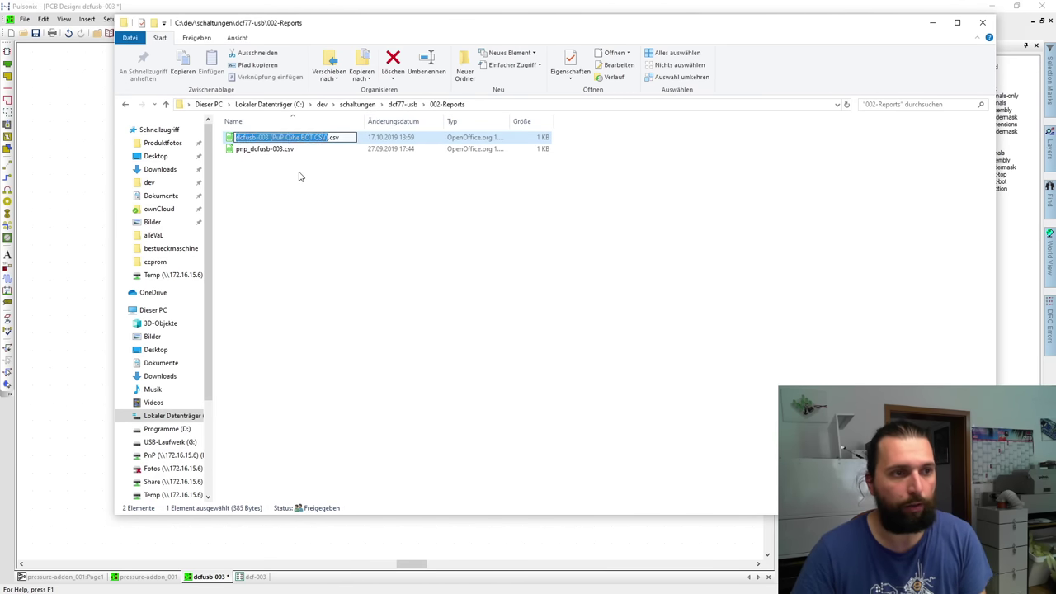
click(169, 454)
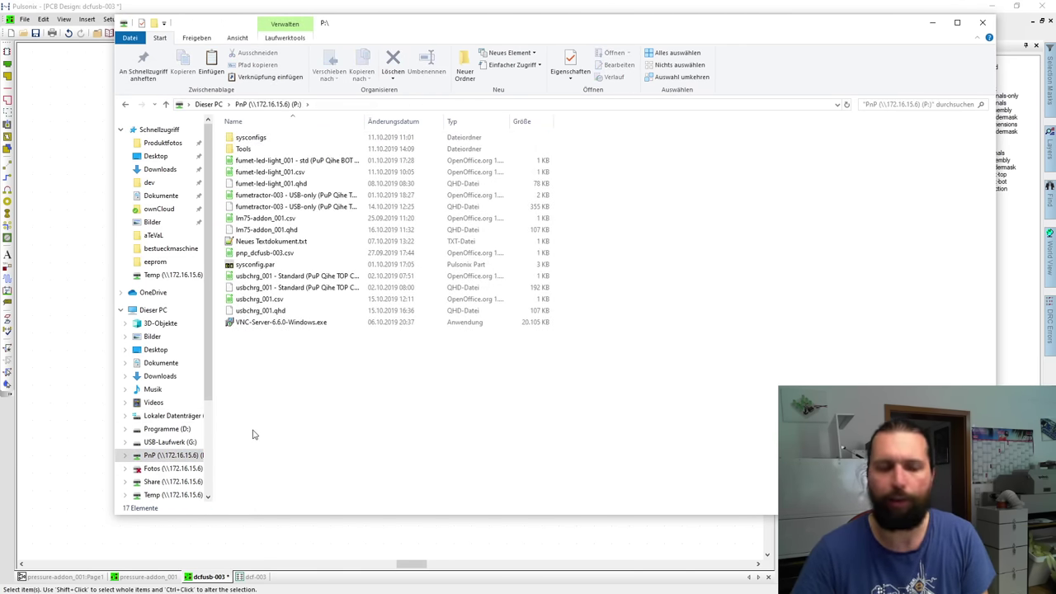
key(ctrl+v)
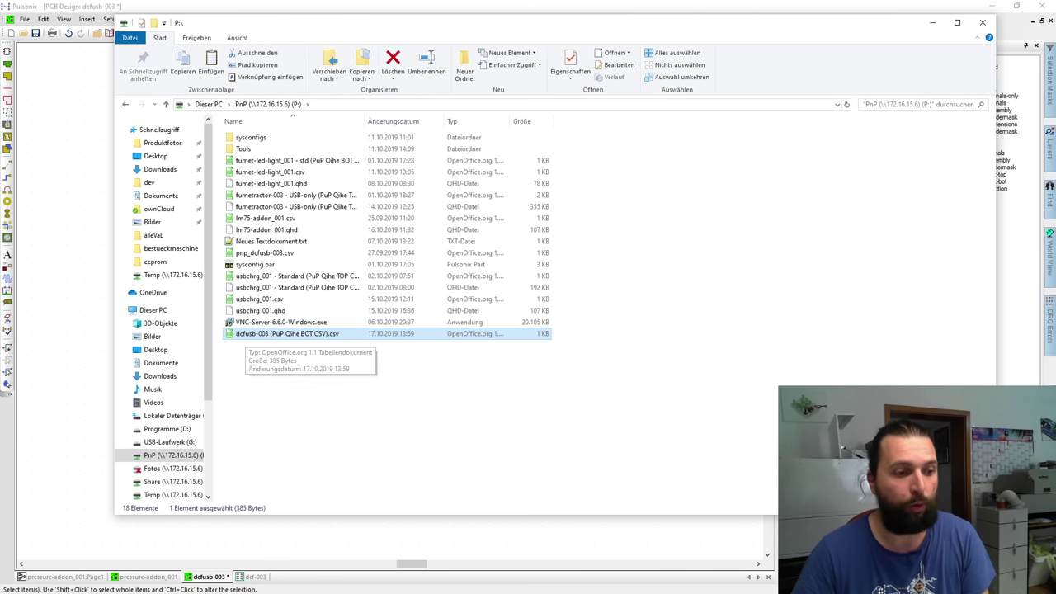
Switch to the QIHE machine in VNC Viewer, load dcfusb-003 (PuP Qihe BOT CSV).csv and show its component list.
key(alt+Tab)
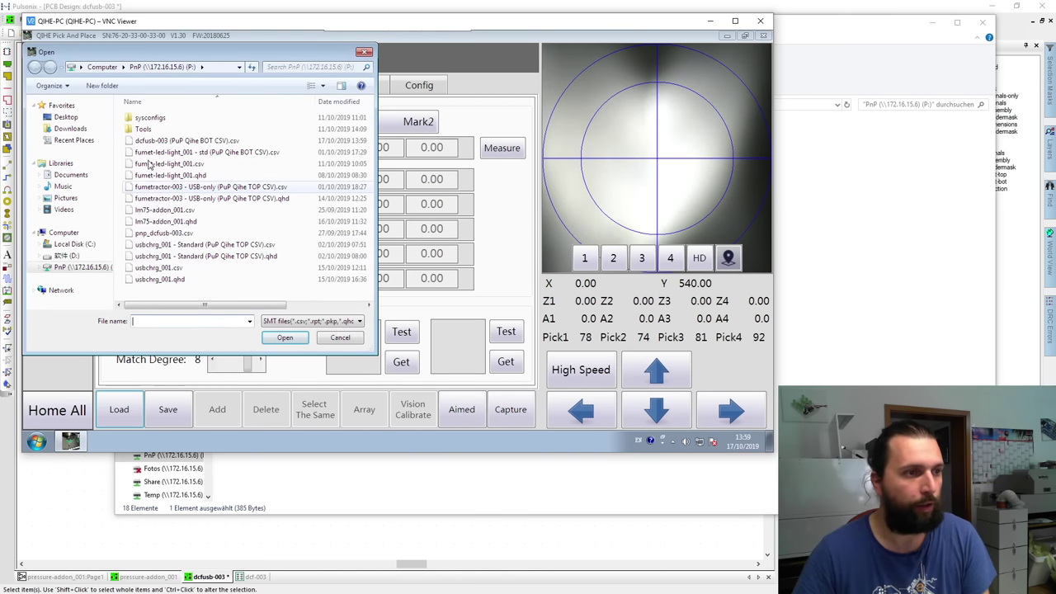
double_click(152, 142)
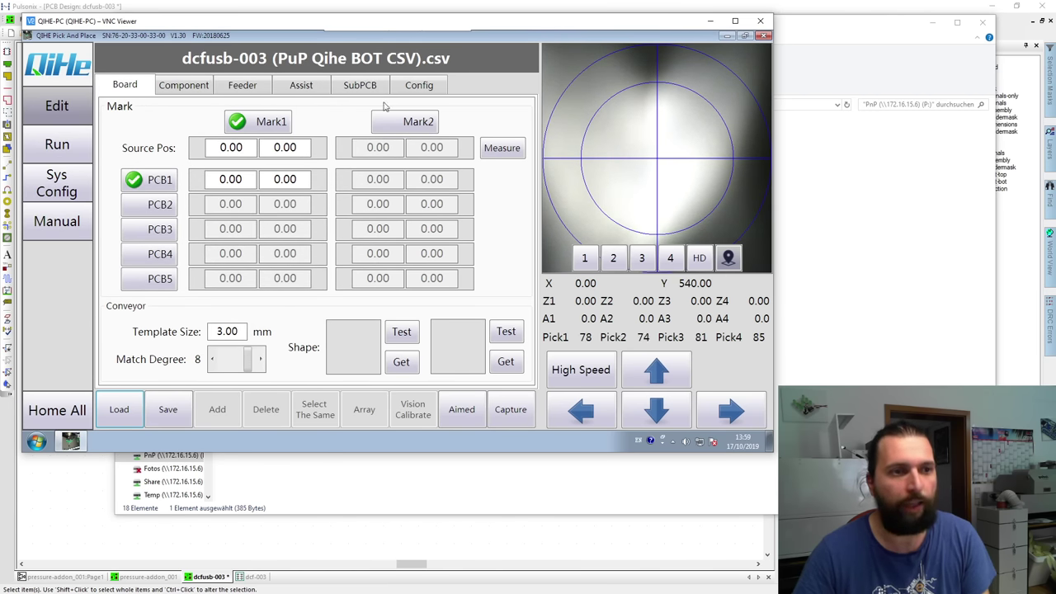
click(174, 90)
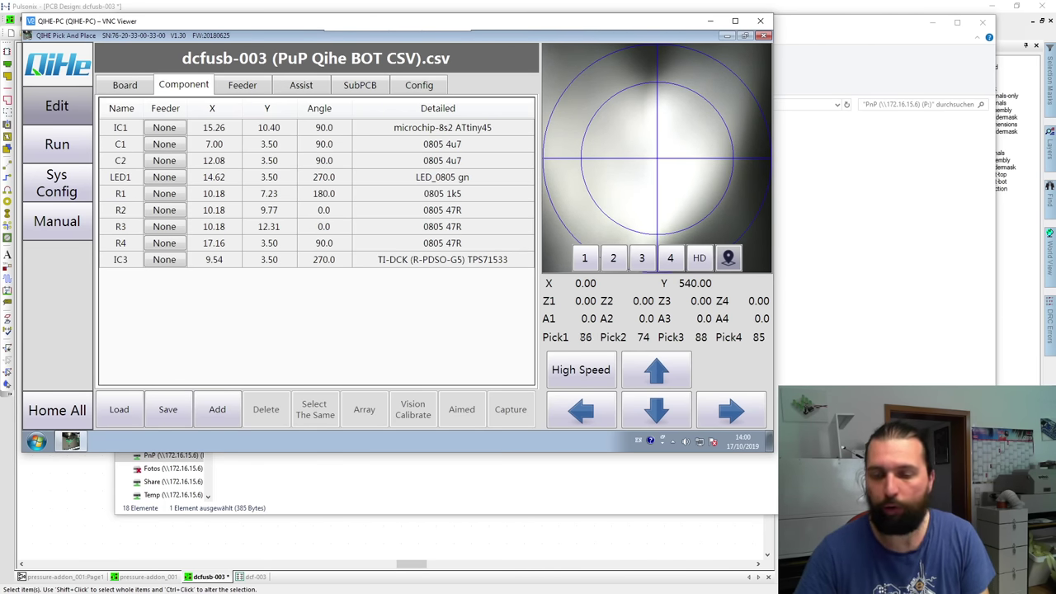
key(alt+Tab)
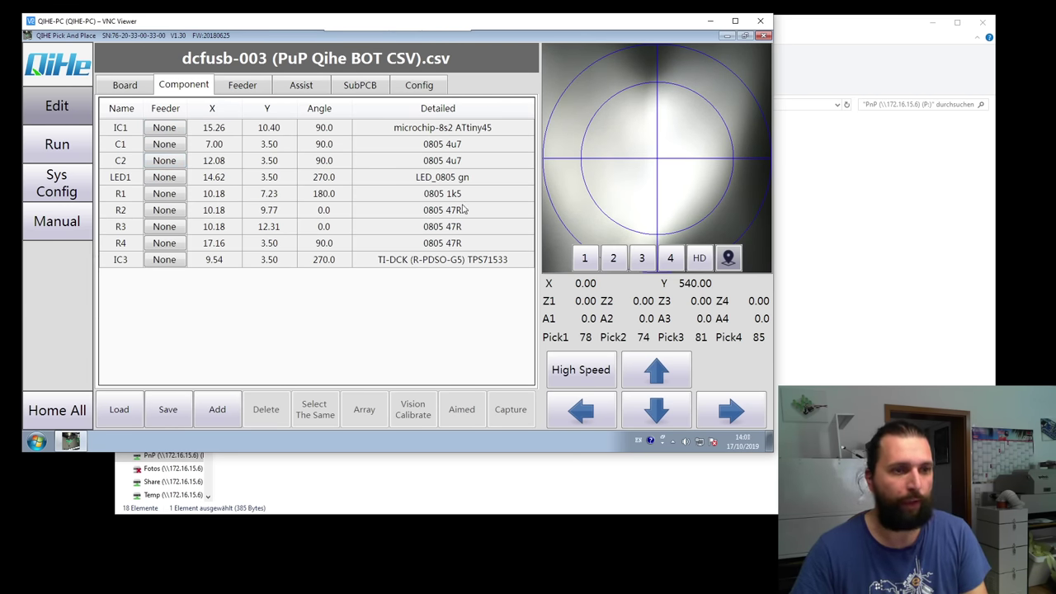
Assign front feeder 7 LED grn 0805 to component LED1.
click(454, 180)
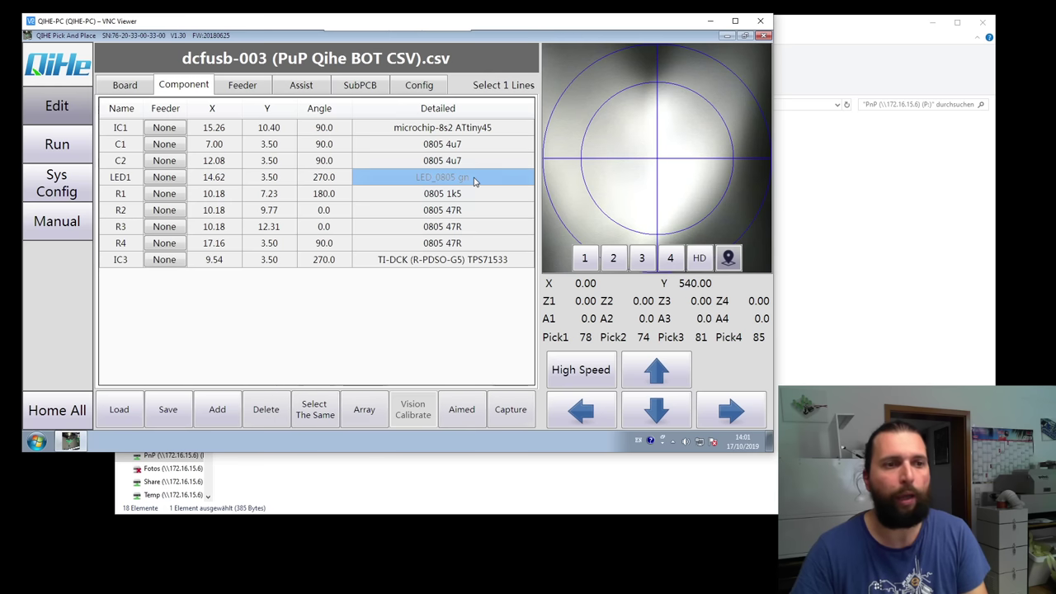
click(176, 179)
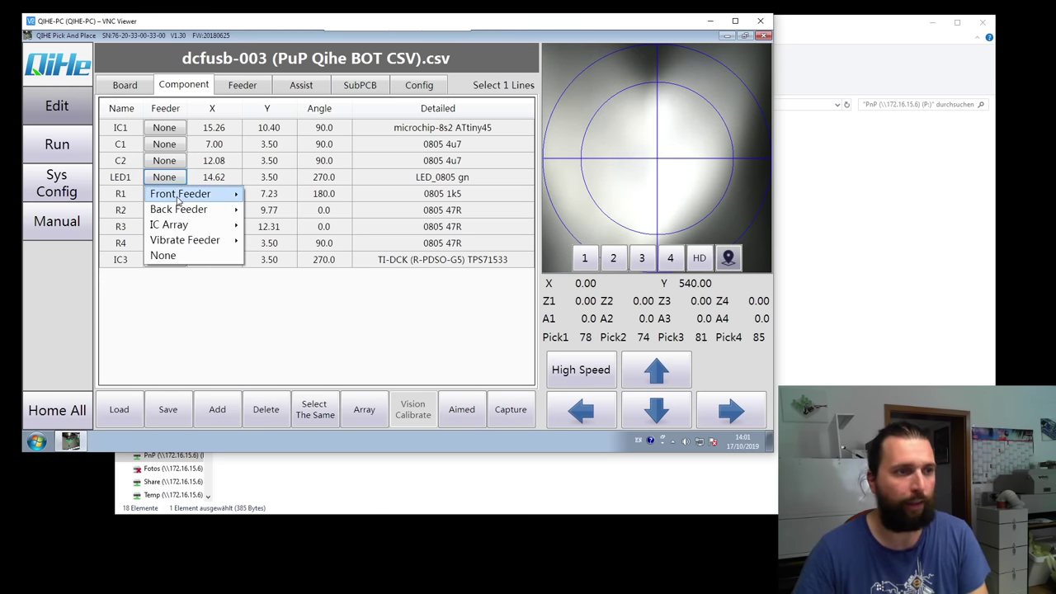
mouse_move(178, 199)
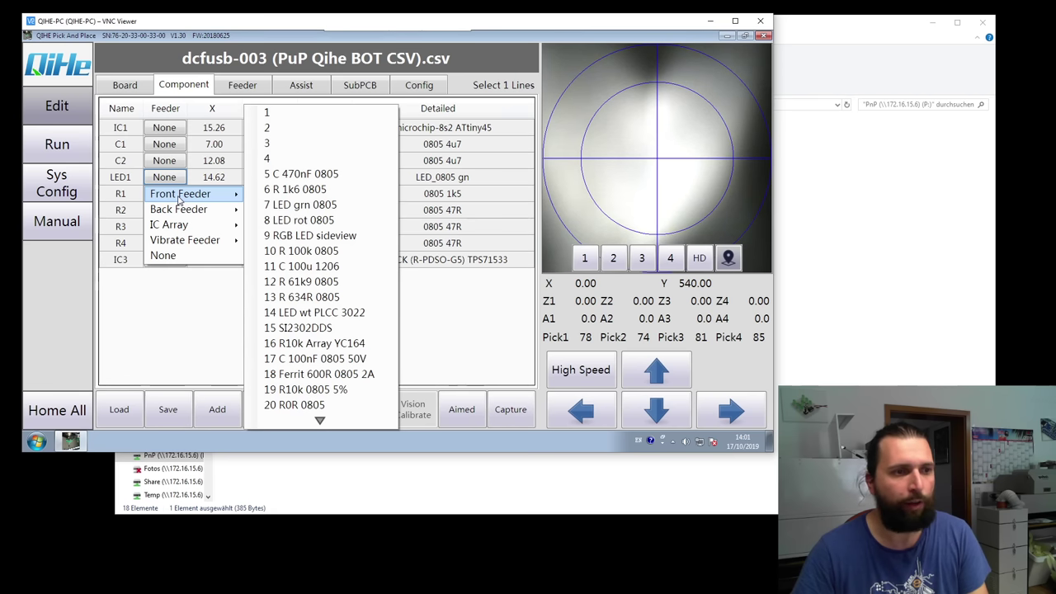
click(306, 207)
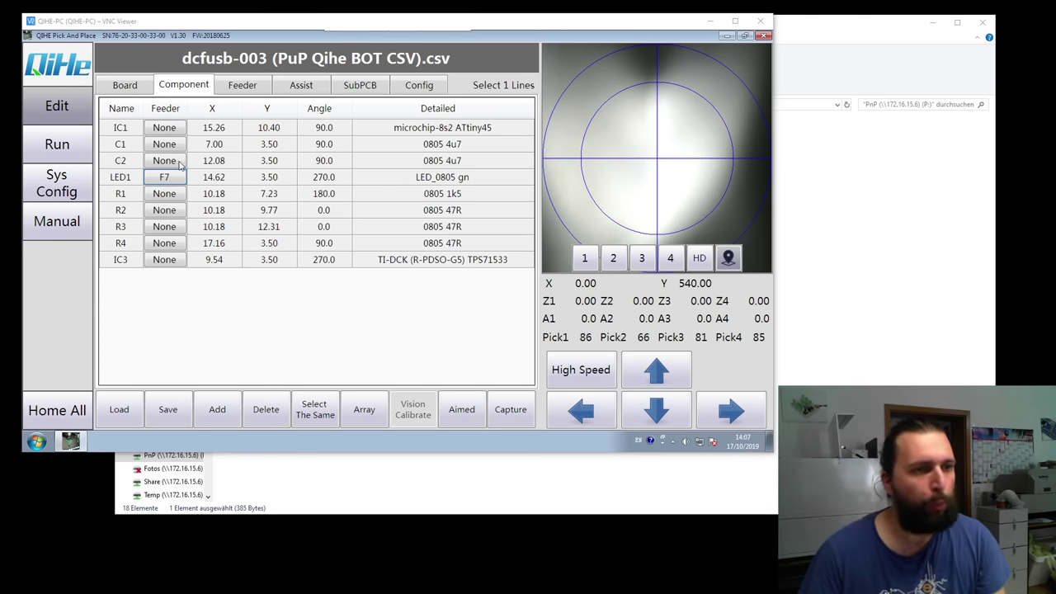
Look through the front feeders available for C2 for a 4u7 0805 capacitor, leaving its feeder unassigned.
click(174, 164)
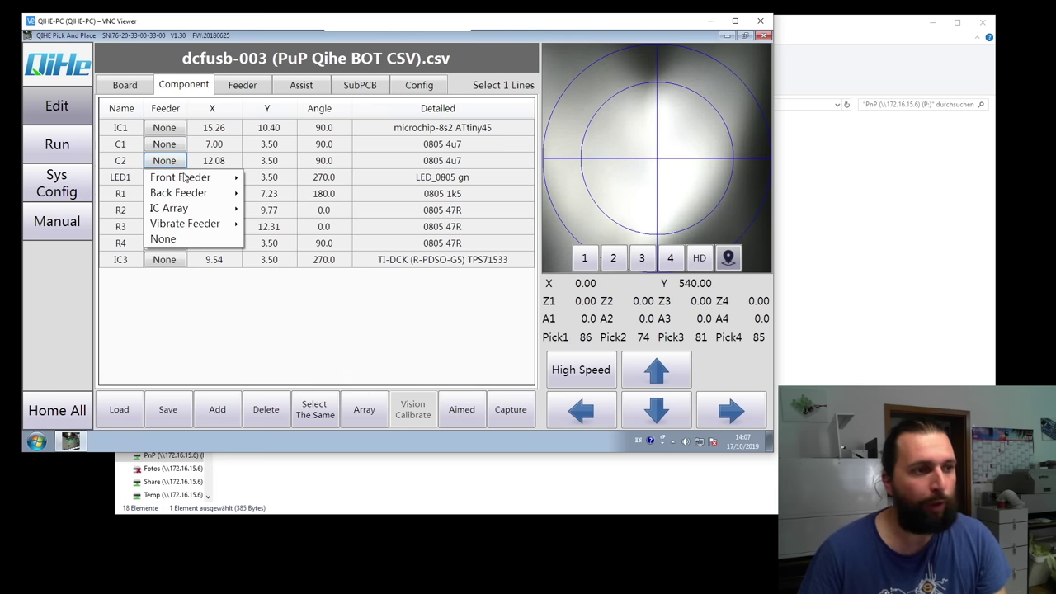
mouse_move(190, 178)
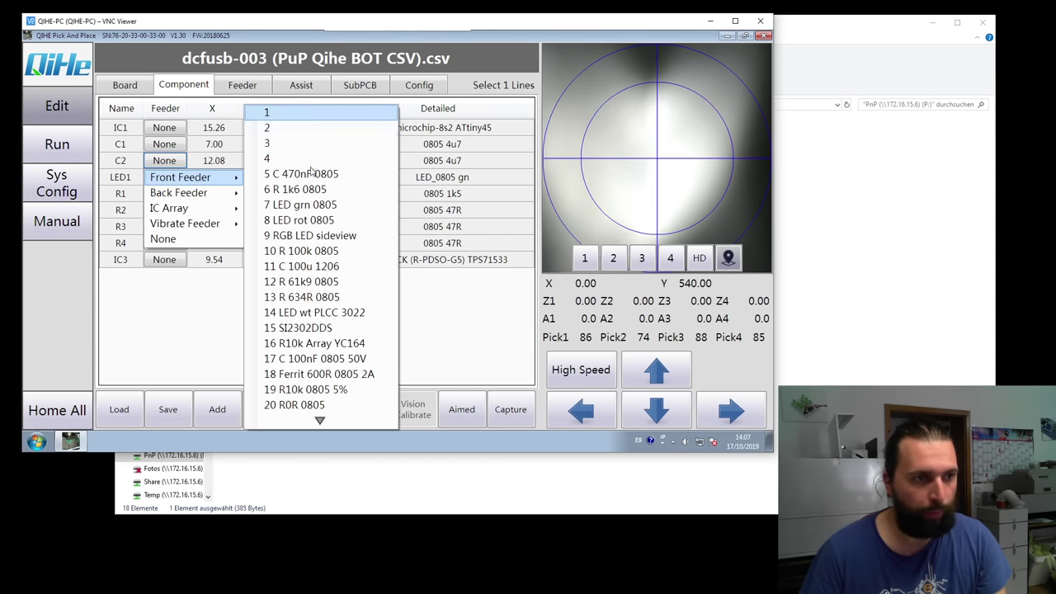
click(319, 422)
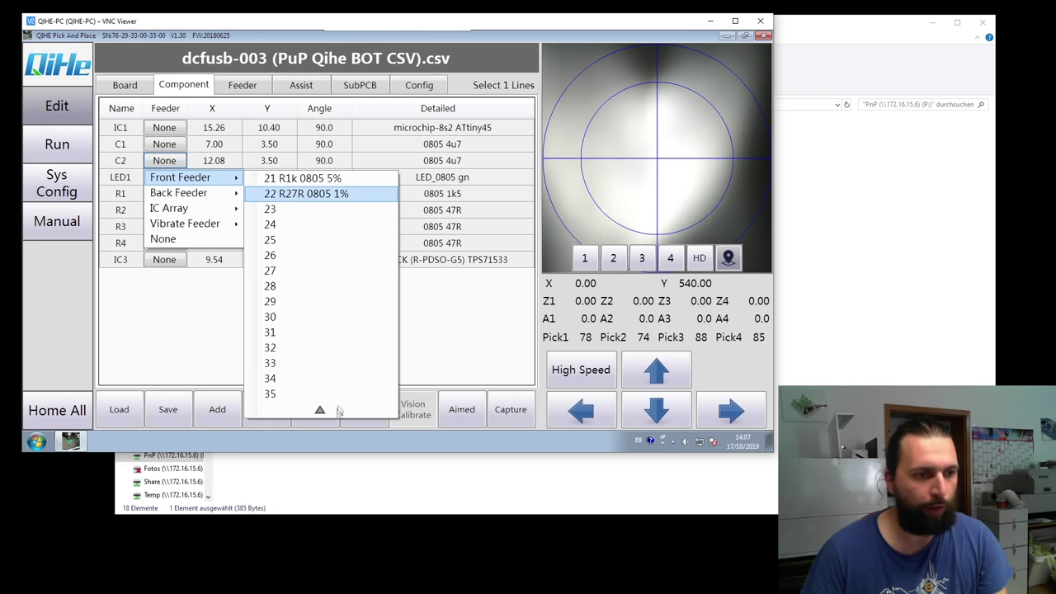
click(319, 410)
click(306, 203)
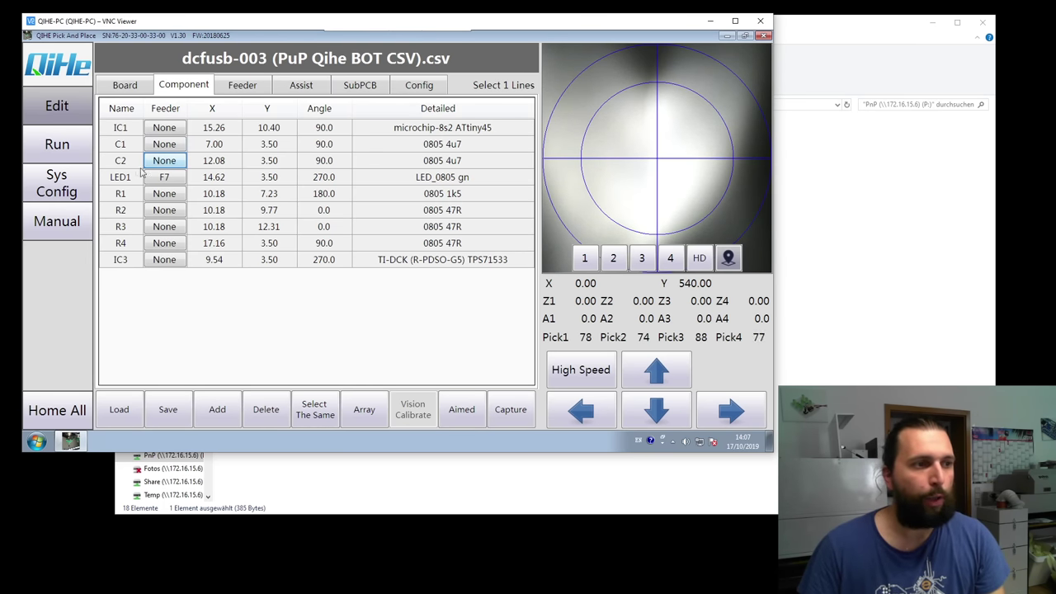
In the system configuration, name front feeder F4 "C 4u7 0805".
click(56, 182)
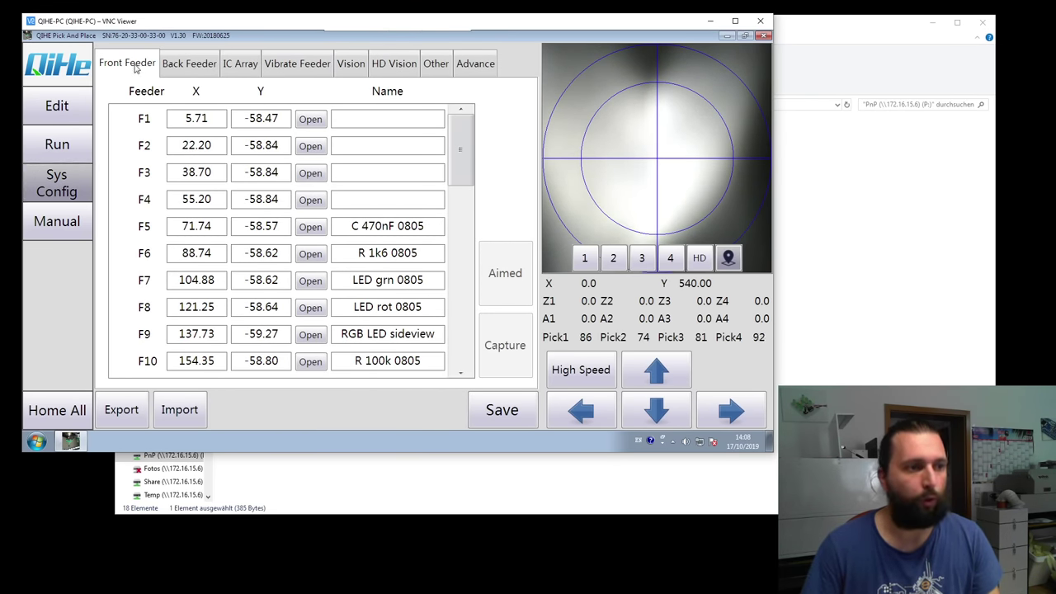
scroll(466, 164, down, 6)
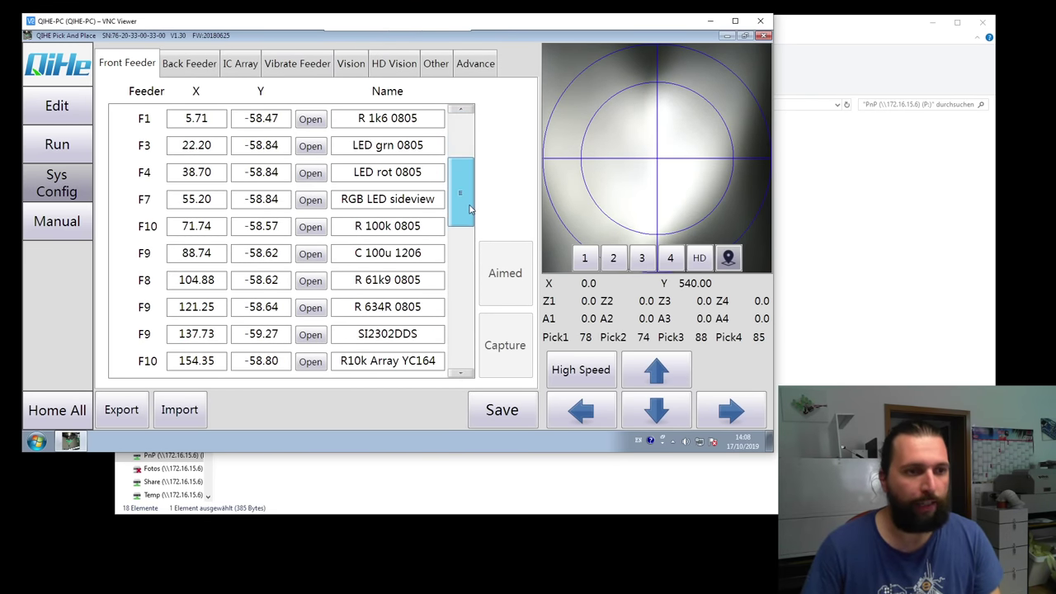
scroll(488, 150, up, 1)
scroll(488, 150, up, 5)
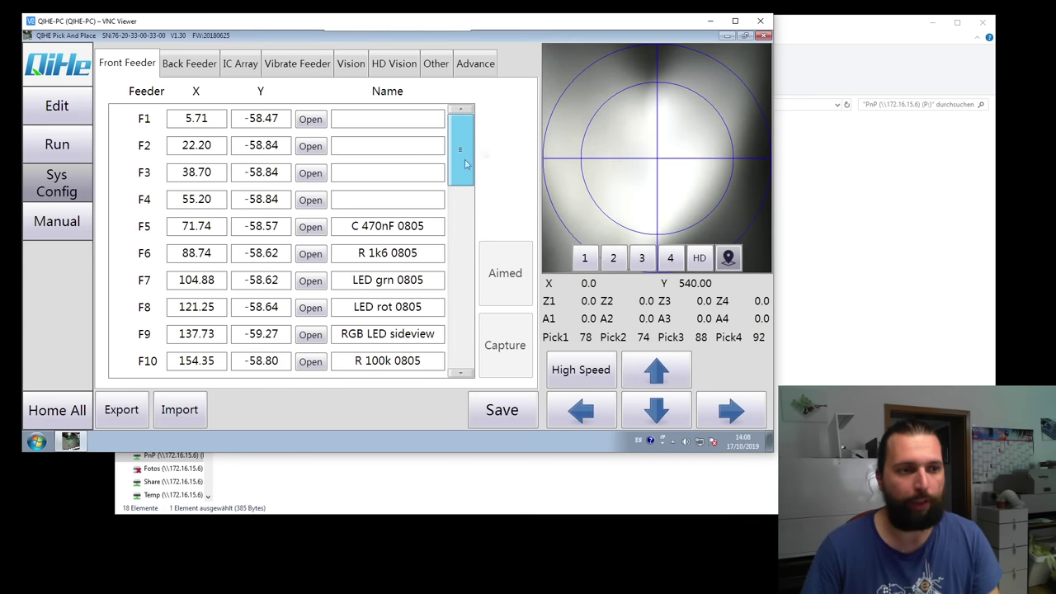
click(381, 198)
text(C )
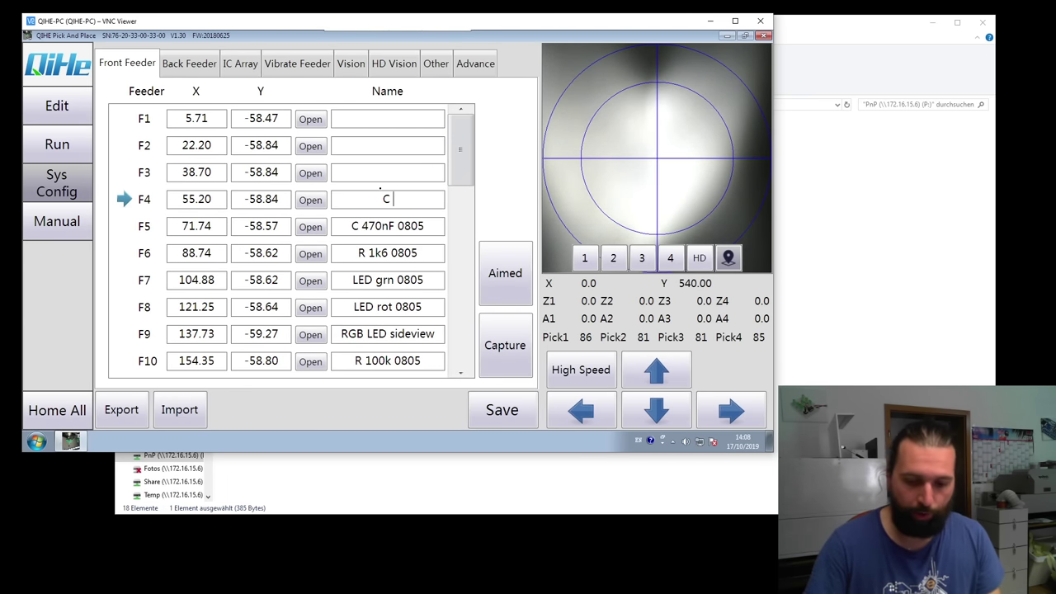
text(4u7 0805)
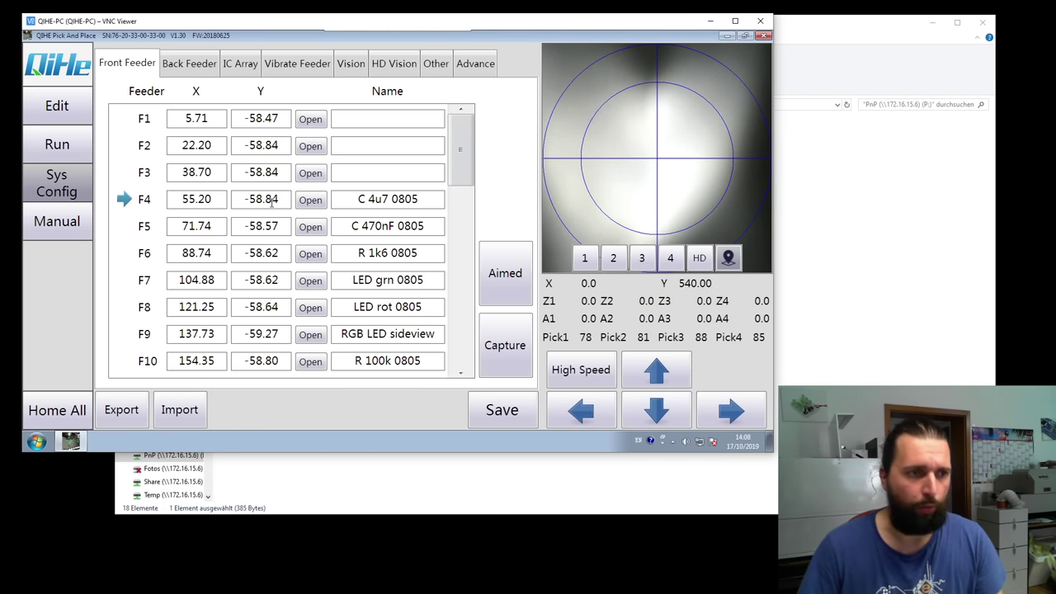
Move the camera to front feeder F4, open the feeder to expose the component and set jogging to high speed.
click(526, 292)
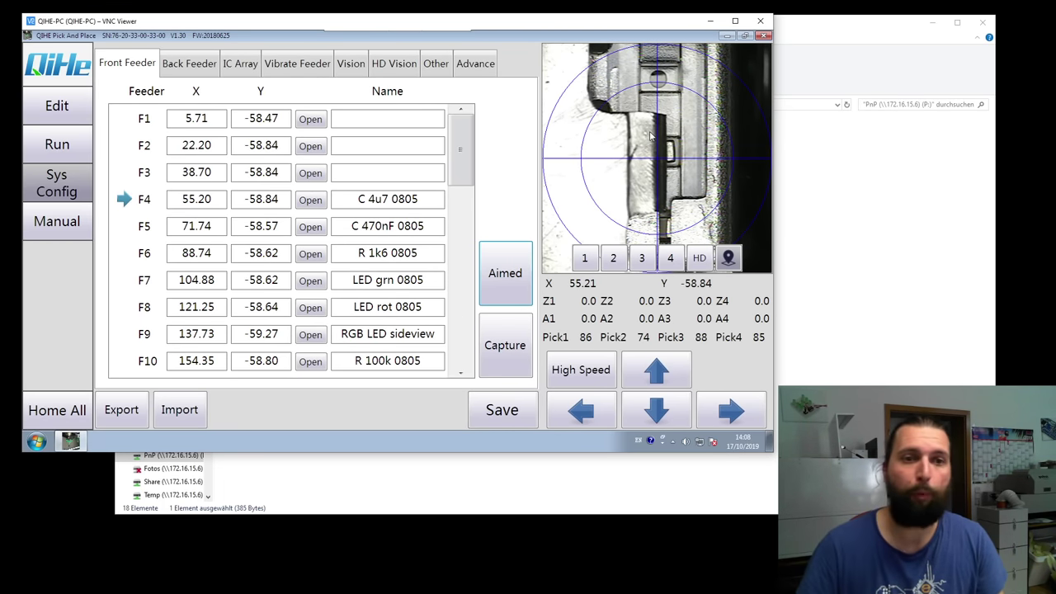
click(311, 202)
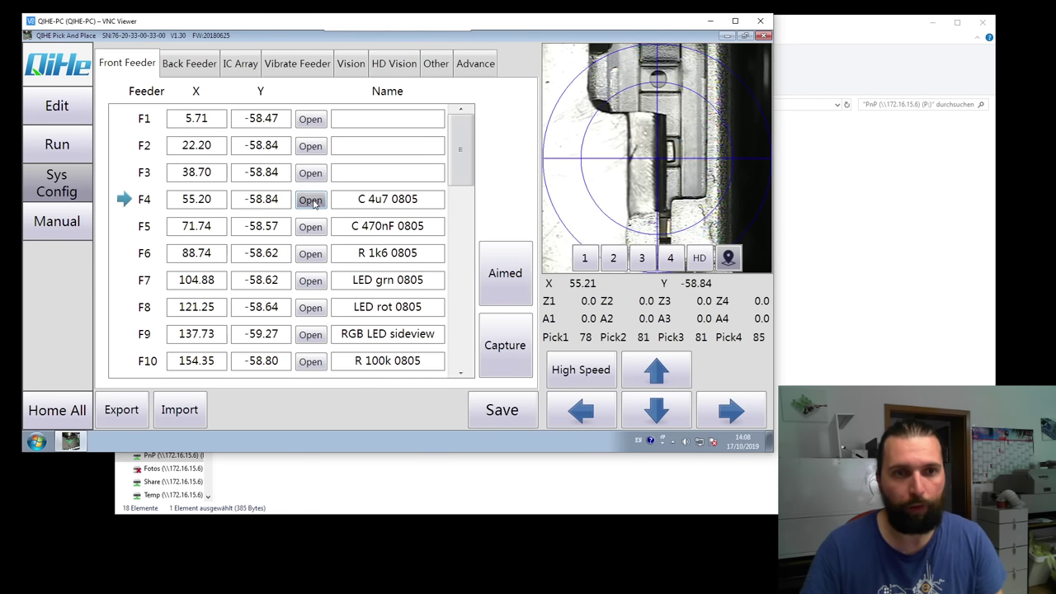
click(580, 373)
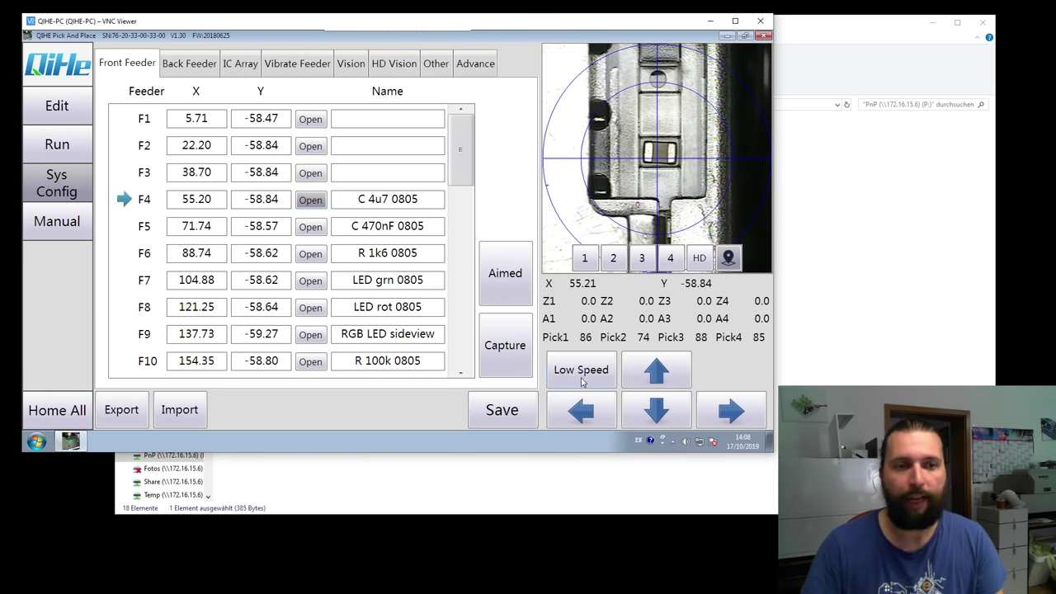
click(587, 376)
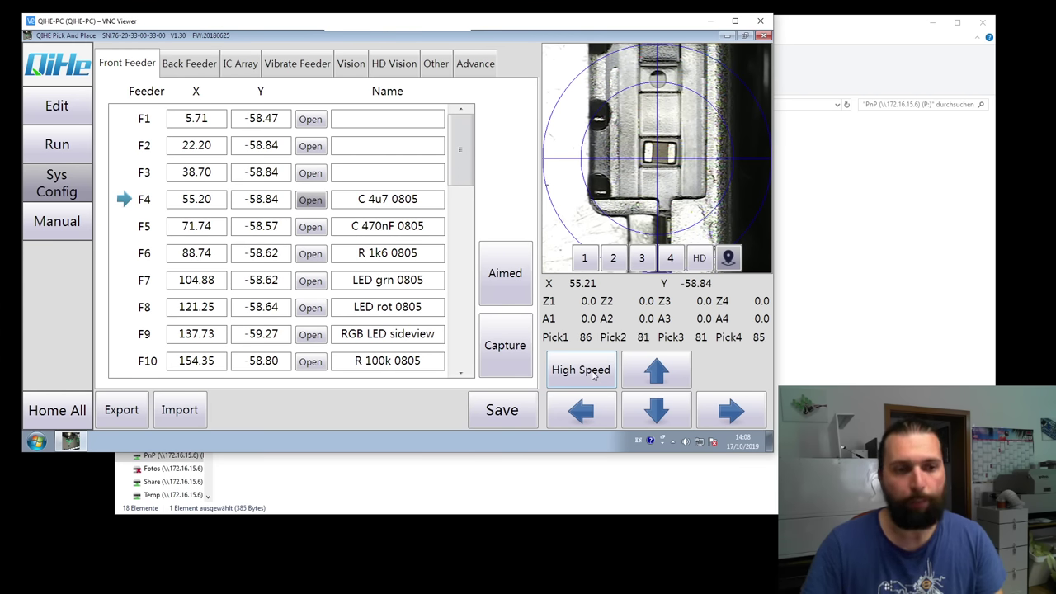
click(585, 373)
click(586, 373)
Jog the camera onto the centre of the exposed 4u7 capacitor and capture X 55.30, Y -58.45 as feeder F4's position.
click(657, 371)
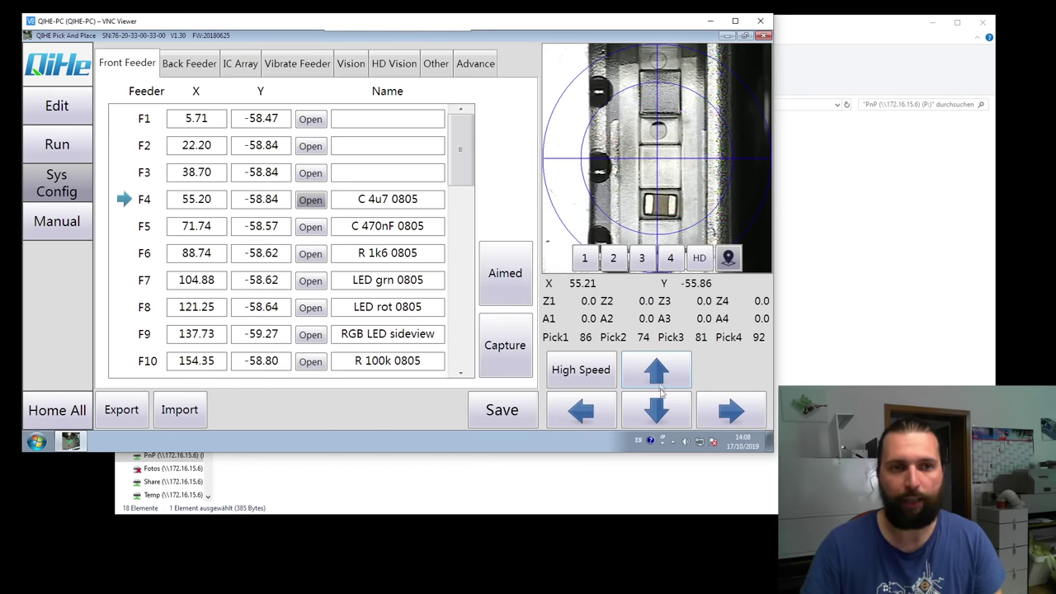
click(658, 408)
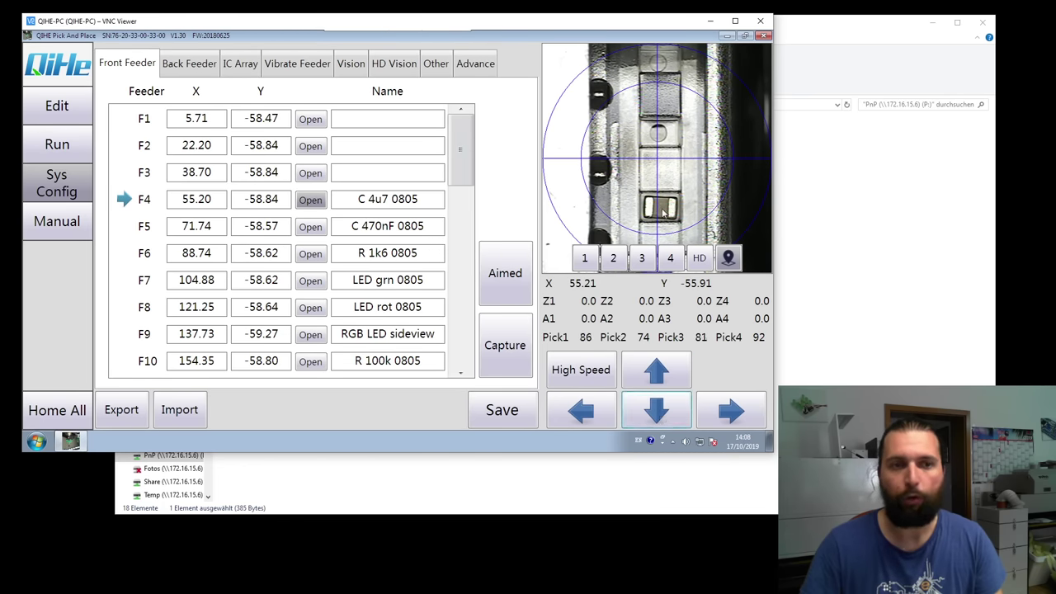
click(662, 212)
click(591, 371)
click(651, 371)
click(651, 371)
click(652, 371)
click(650, 371)
click(650, 371)
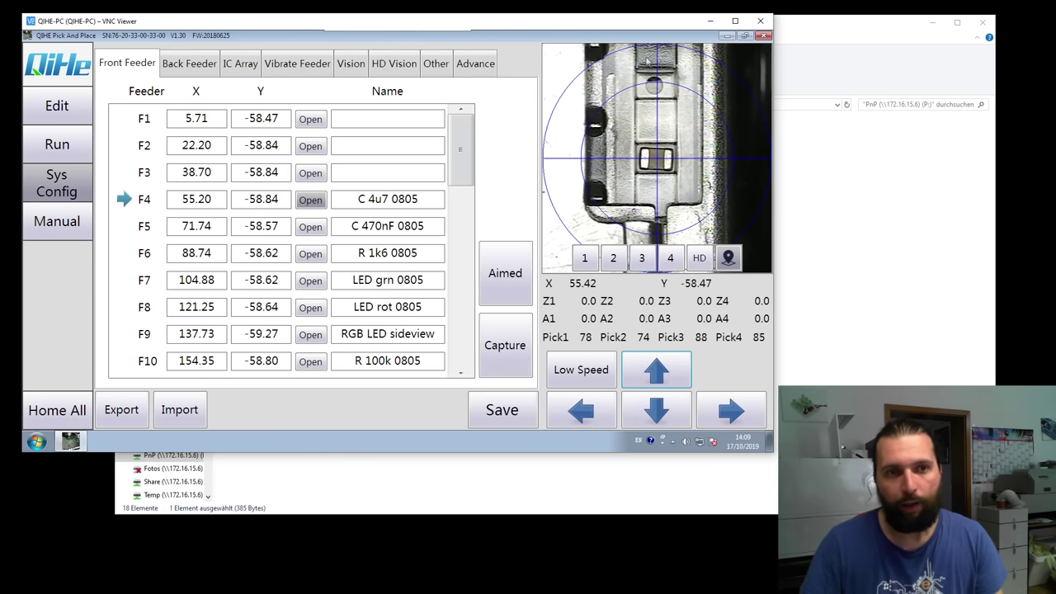
click(603, 408)
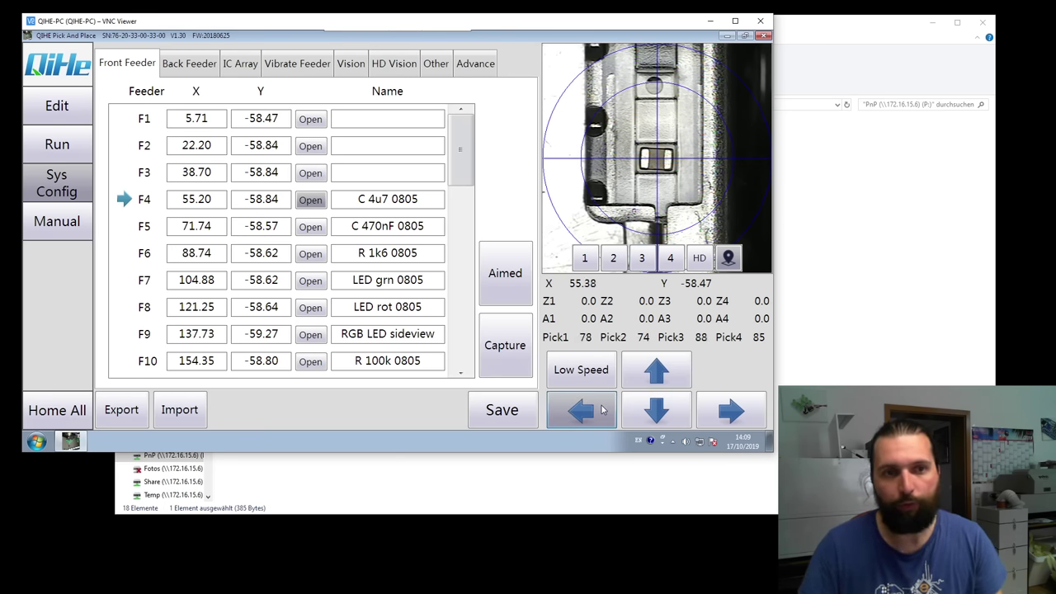
click(597, 415)
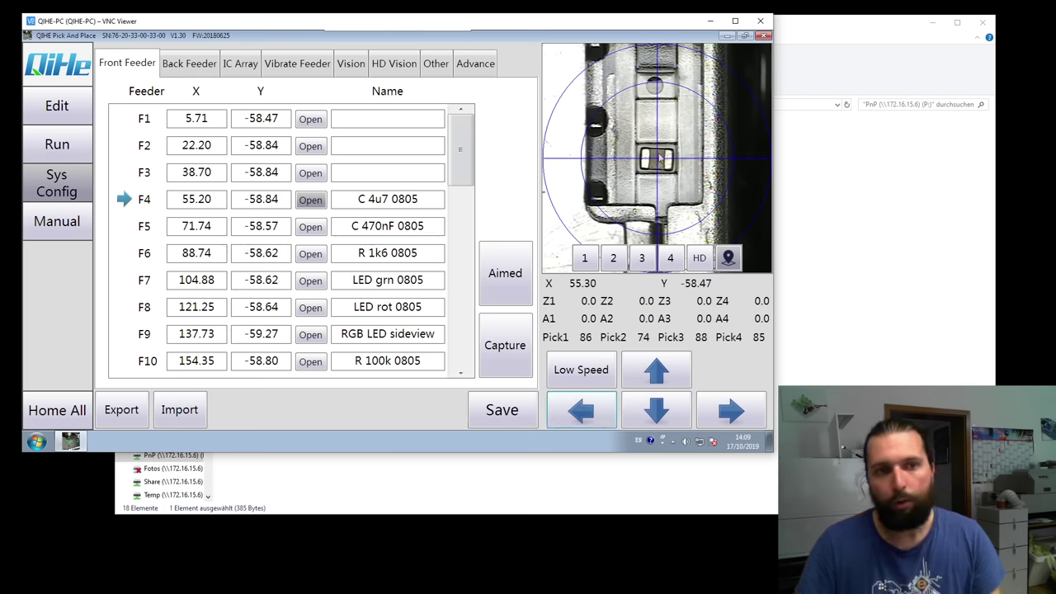
click(660, 364)
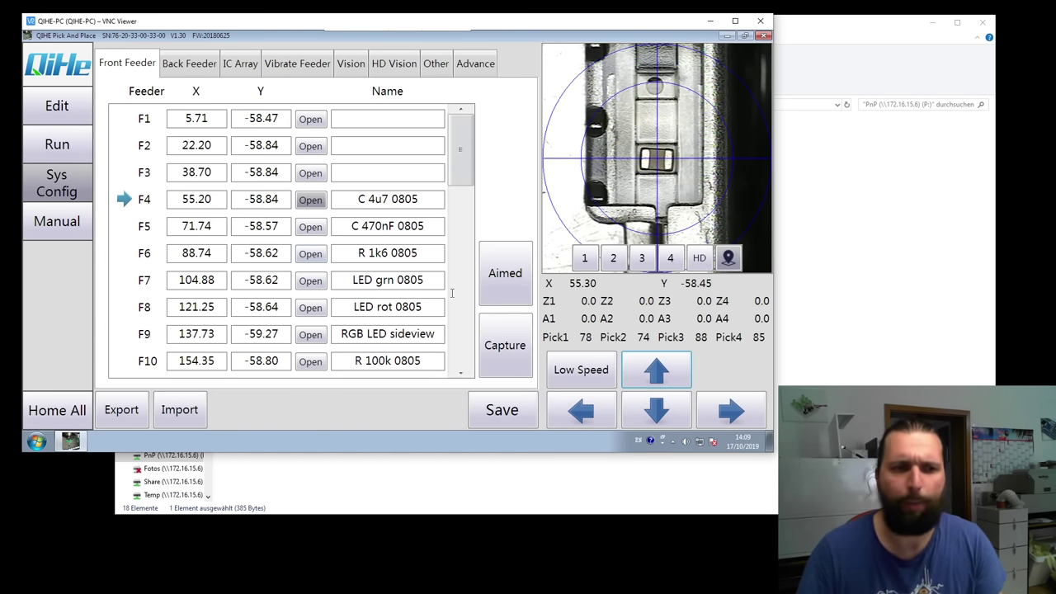
click(501, 344)
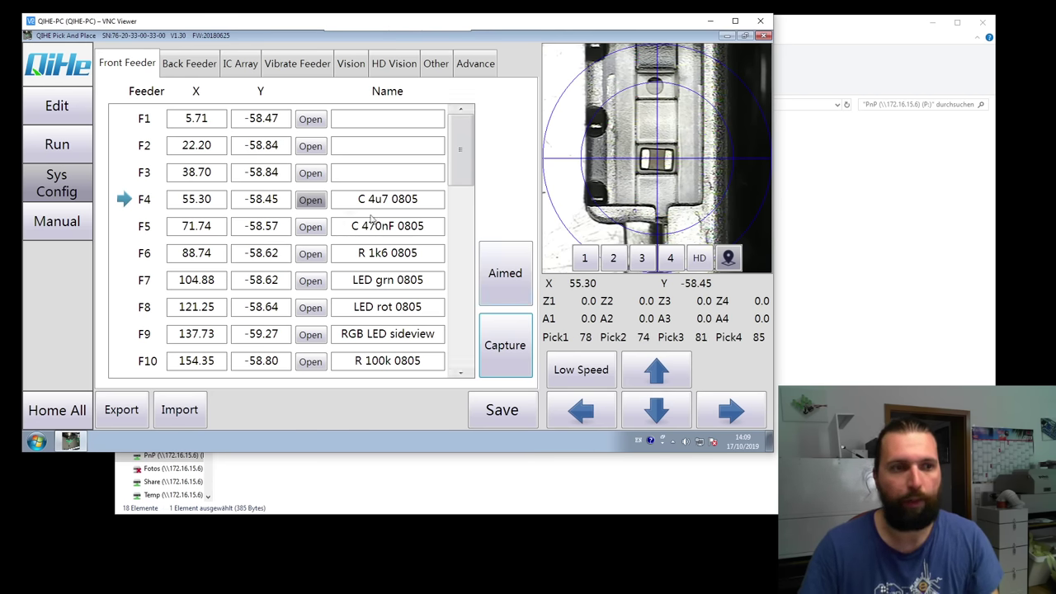
Cycle front feeder F4 closed, open and closed again to test its tape advance.
click(312, 200)
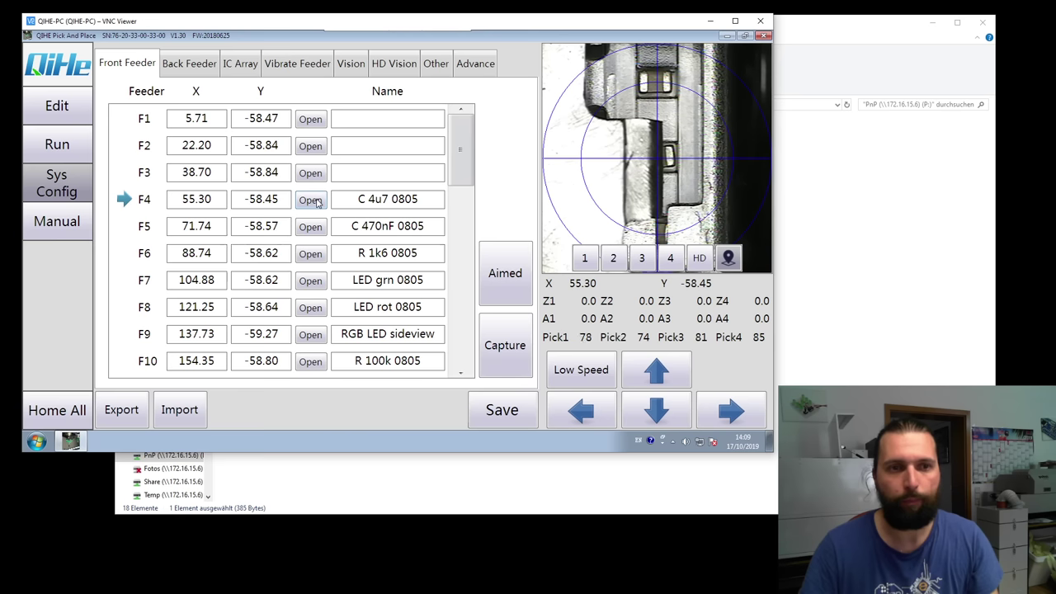
click(318, 203)
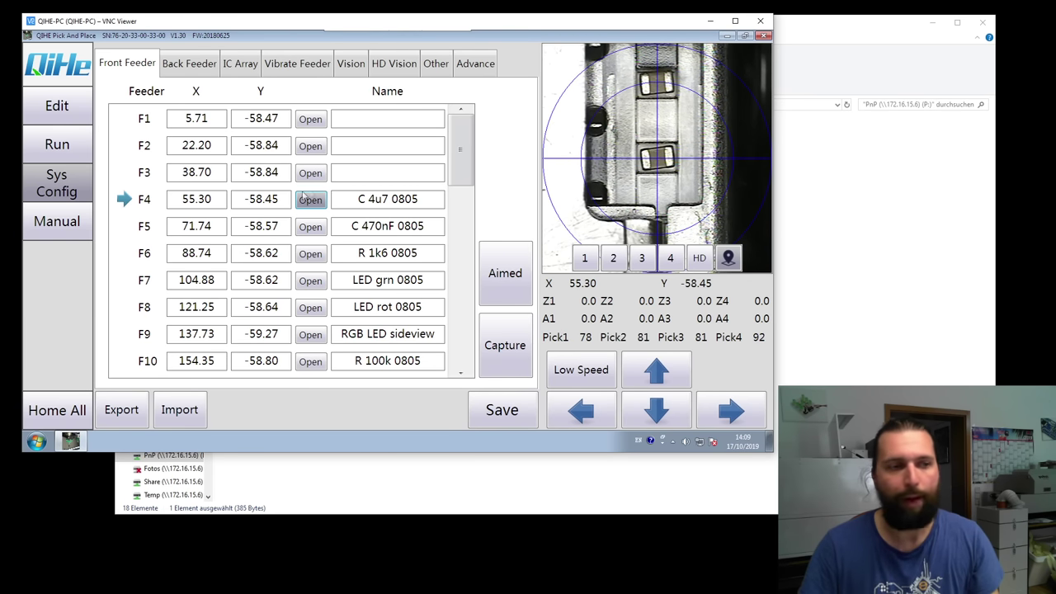
click(311, 201)
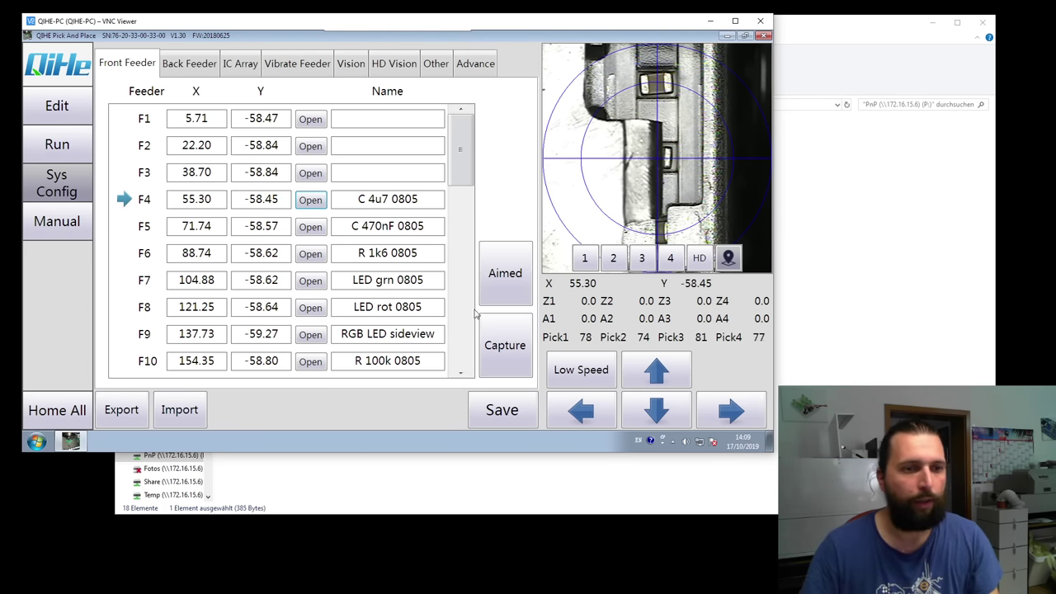
Check the stored positions of front feeders F5 and F6 with the camera and return it to F4.
click(501, 276)
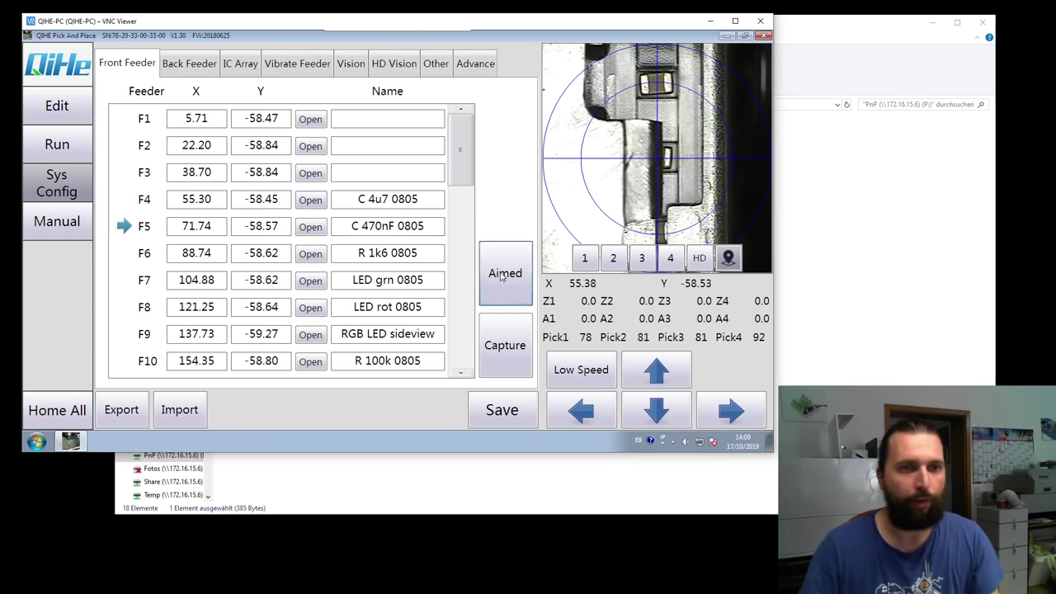
click(500, 275)
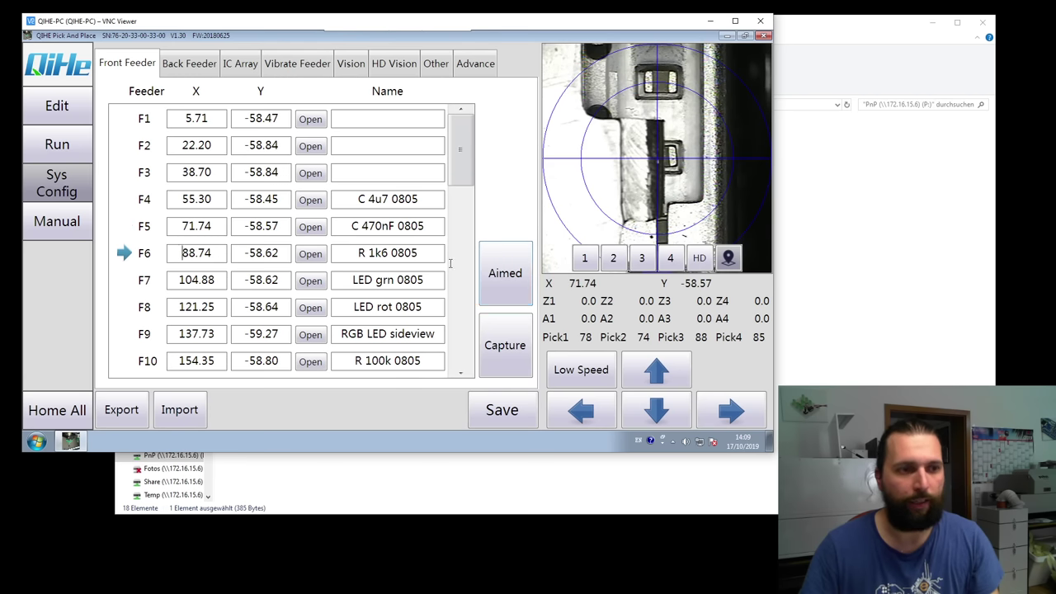
click(503, 275)
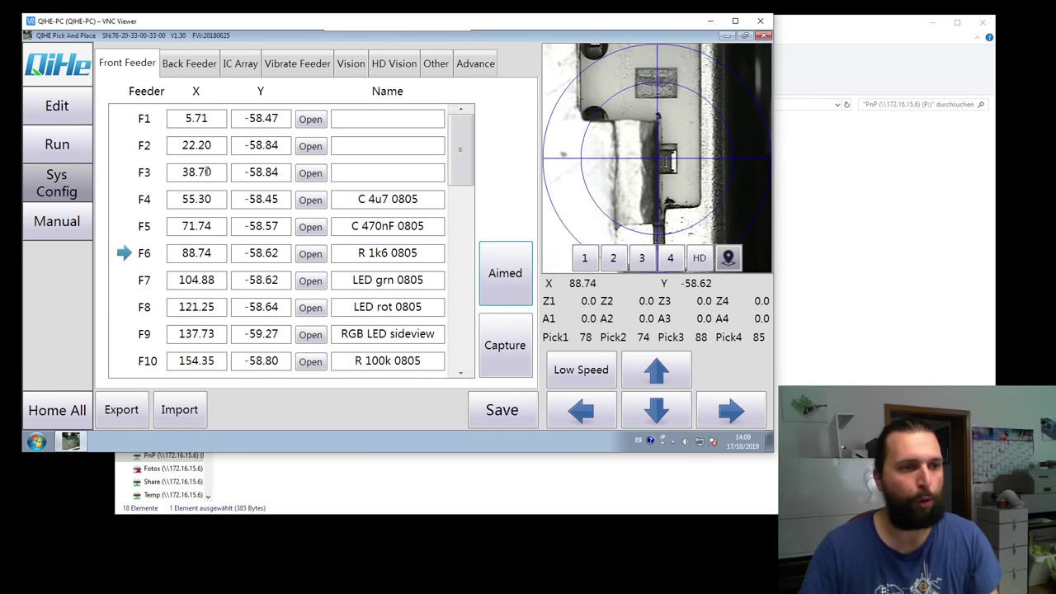
click(201, 196)
click(505, 258)
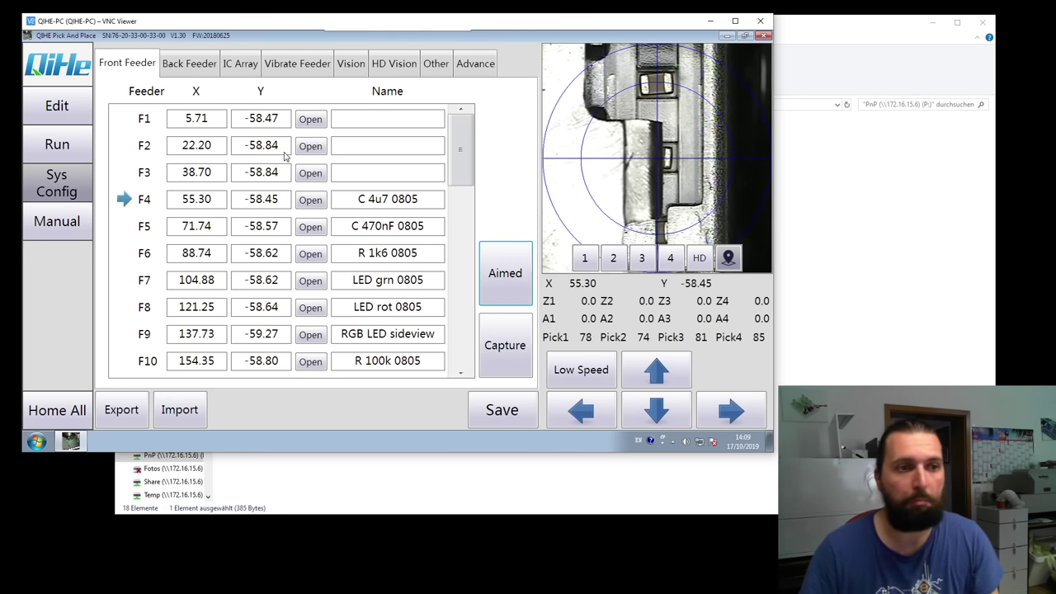
In the vibrate feeder configuration, name feeder V1 "Attiny45".
click(202, 70)
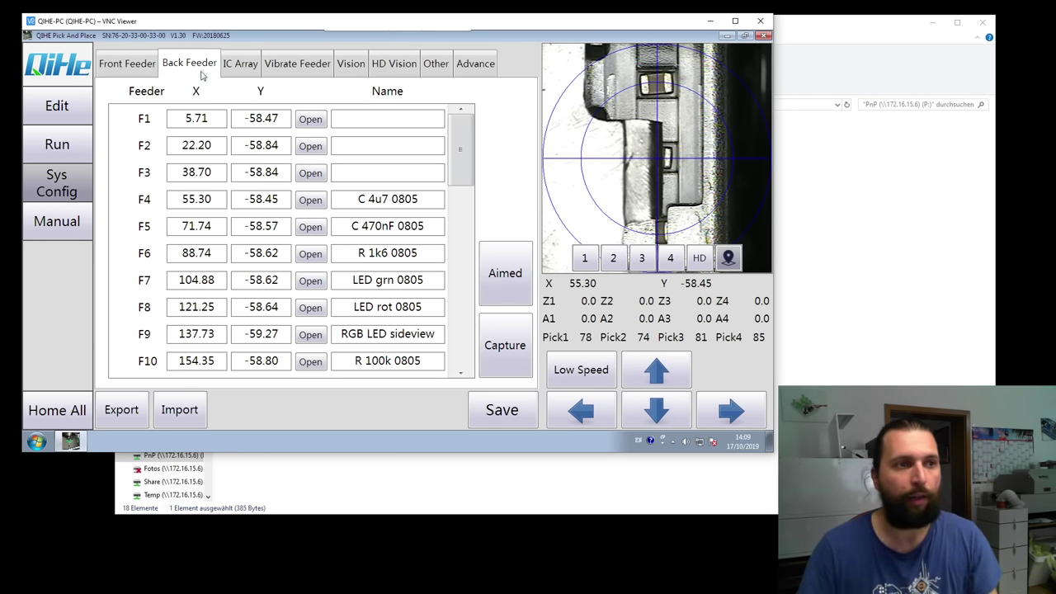
click(293, 64)
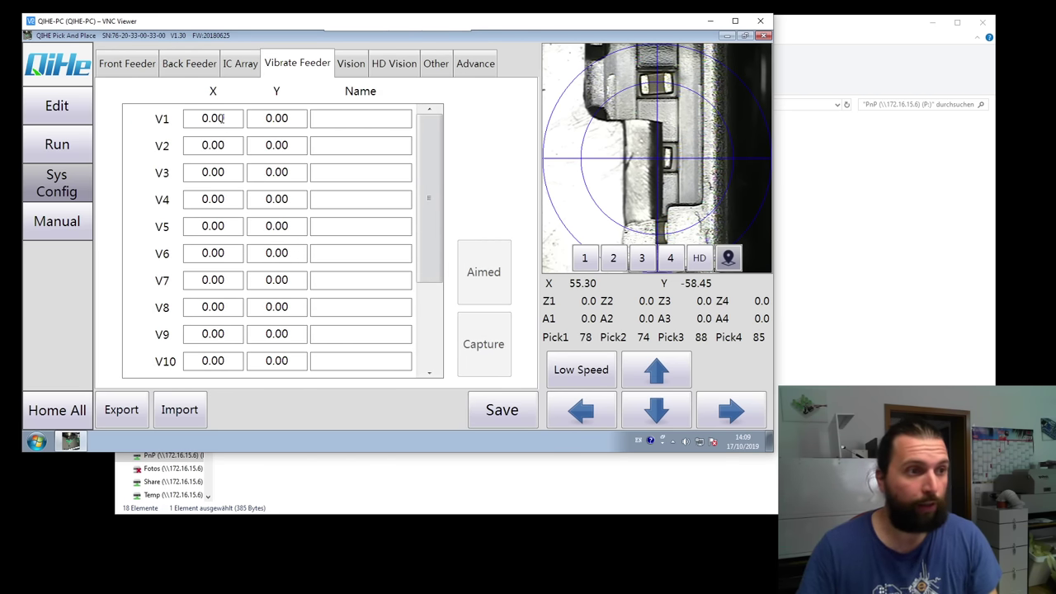
click(341, 119)
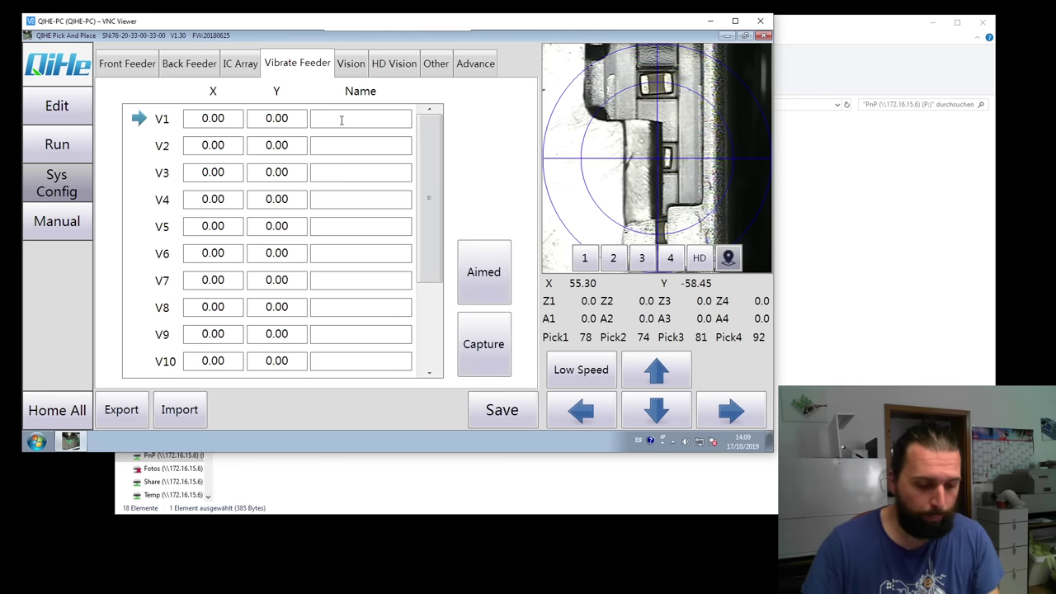
text(Attiny45)
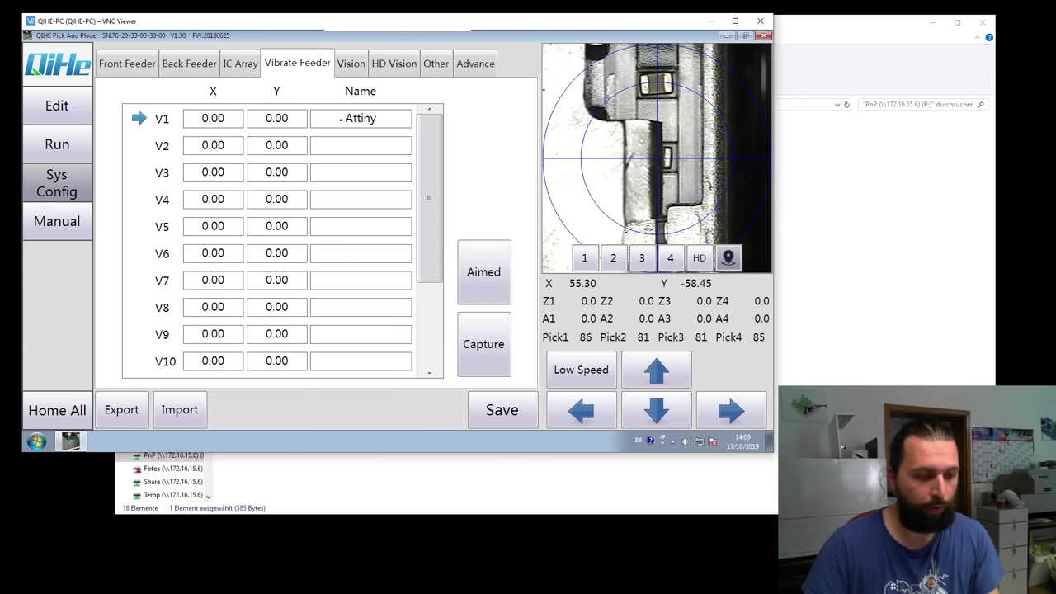
Jog the camera at high speed over to the Attiny45 chip, to about X 169.21, Y 472.31.
click(602, 367)
click(657, 371)
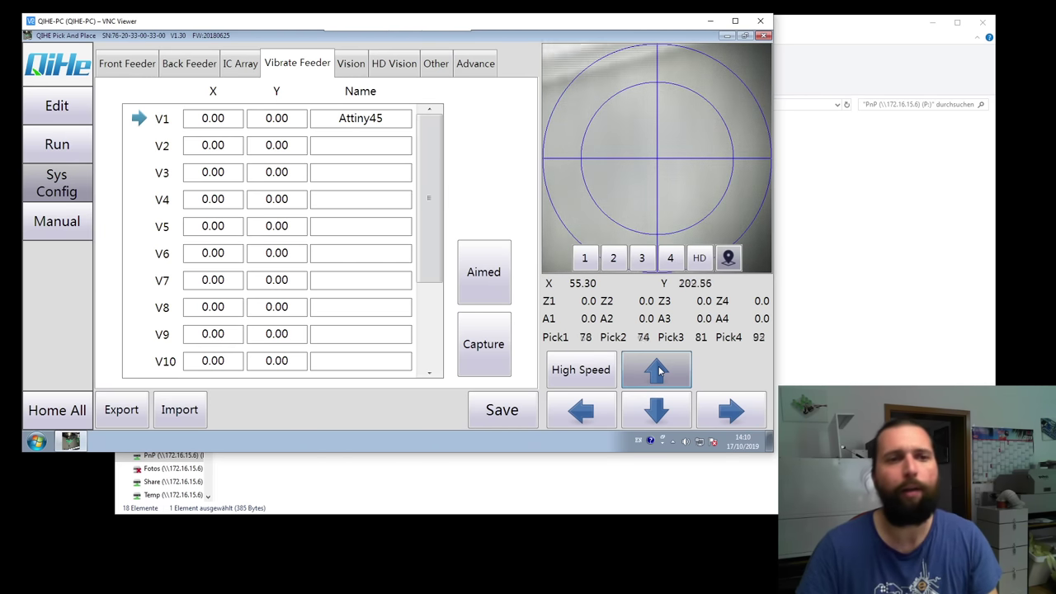
click(604, 399)
click(723, 412)
click(657, 368)
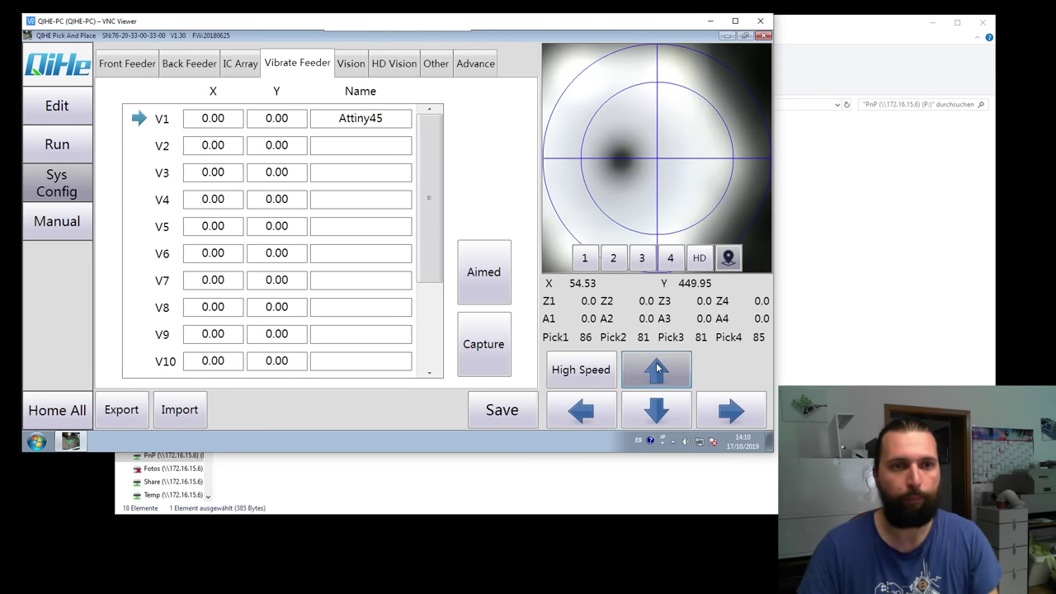
click(657, 369)
click(730, 416)
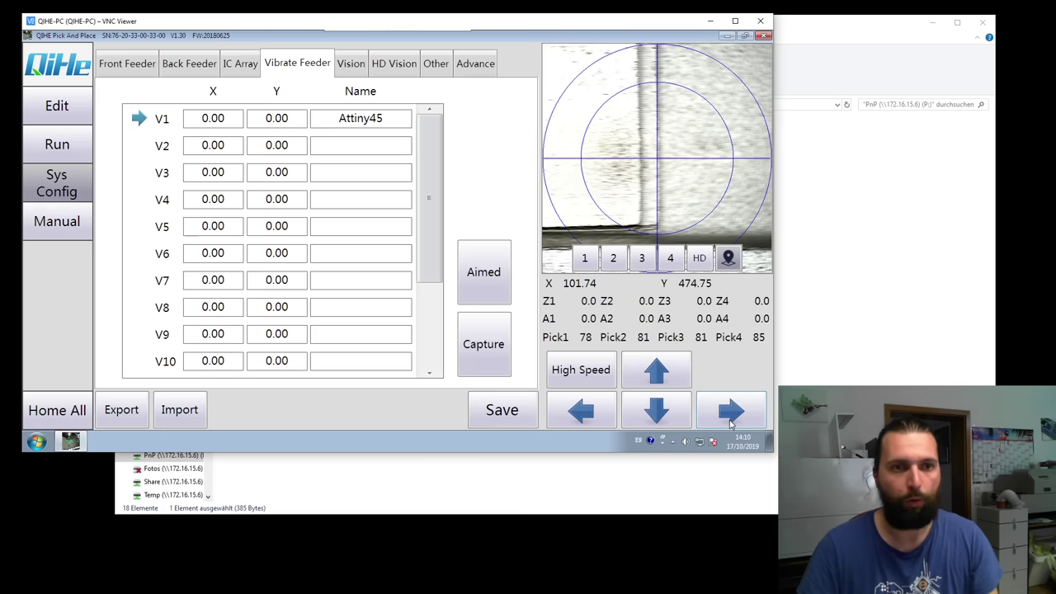
click(730, 411)
click(581, 411)
click(729, 411)
click(729, 410)
click(729, 410)
click(729, 409)
click(729, 410)
click(730, 411)
click(729, 410)
click(729, 411)
click(729, 411)
click(729, 410)
click(729, 411)
click(618, 209)
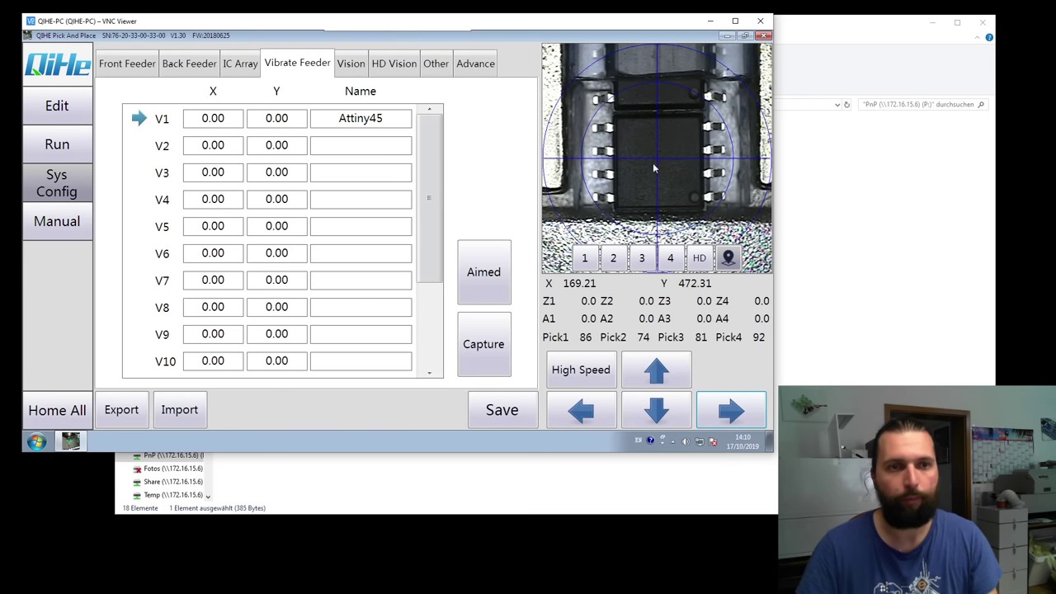
Centre the camera on the Attiny45 at low speed and capture X 169.60, Y 472.12 as vibrate feeder V1's position.
click(580, 370)
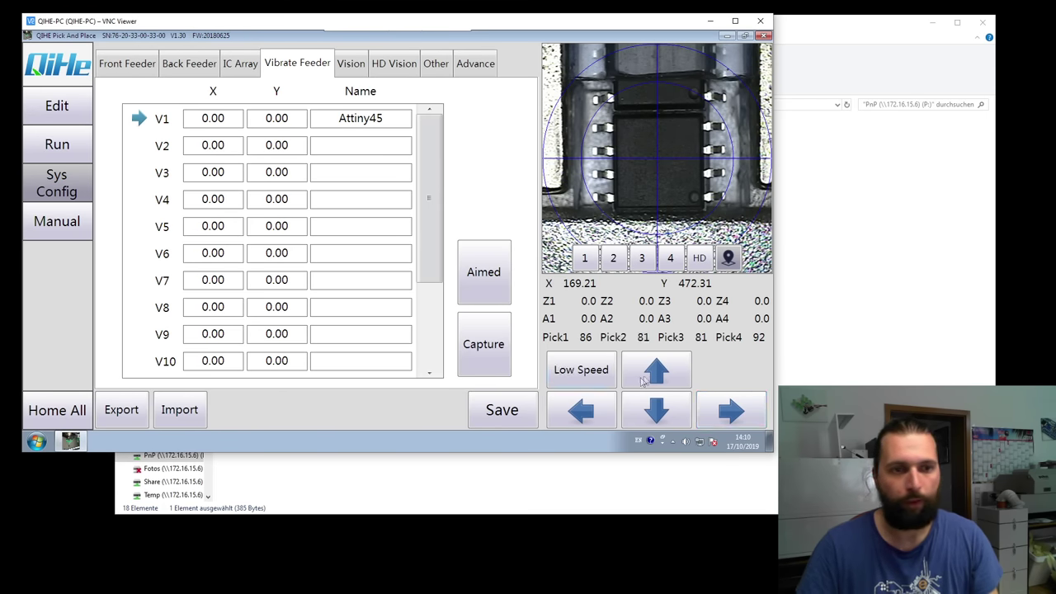
click(735, 407)
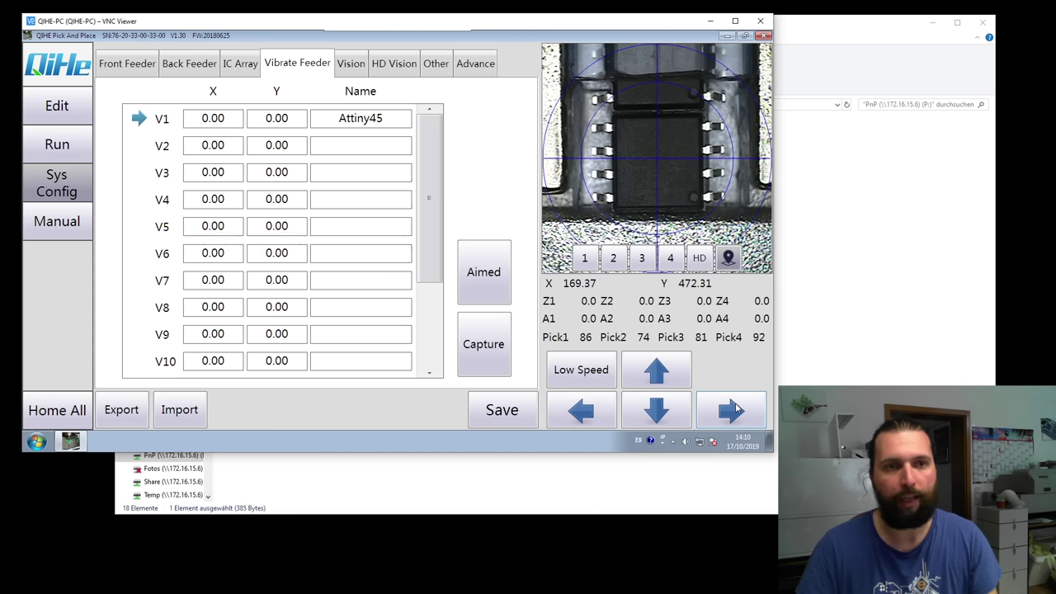
click(739, 410)
click(739, 410)
click(738, 410)
click(738, 410)
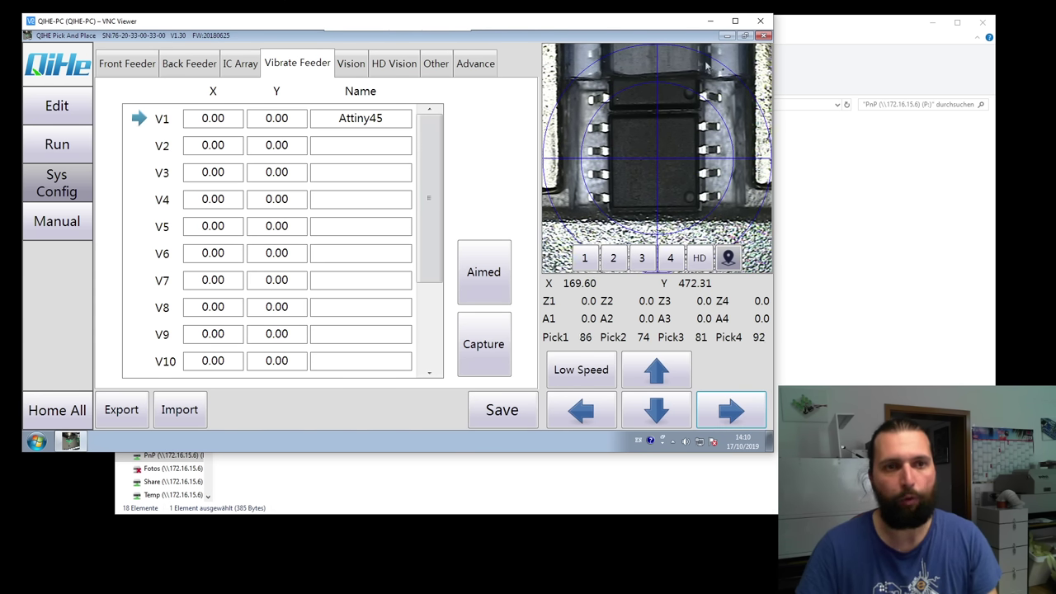
click(668, 422)
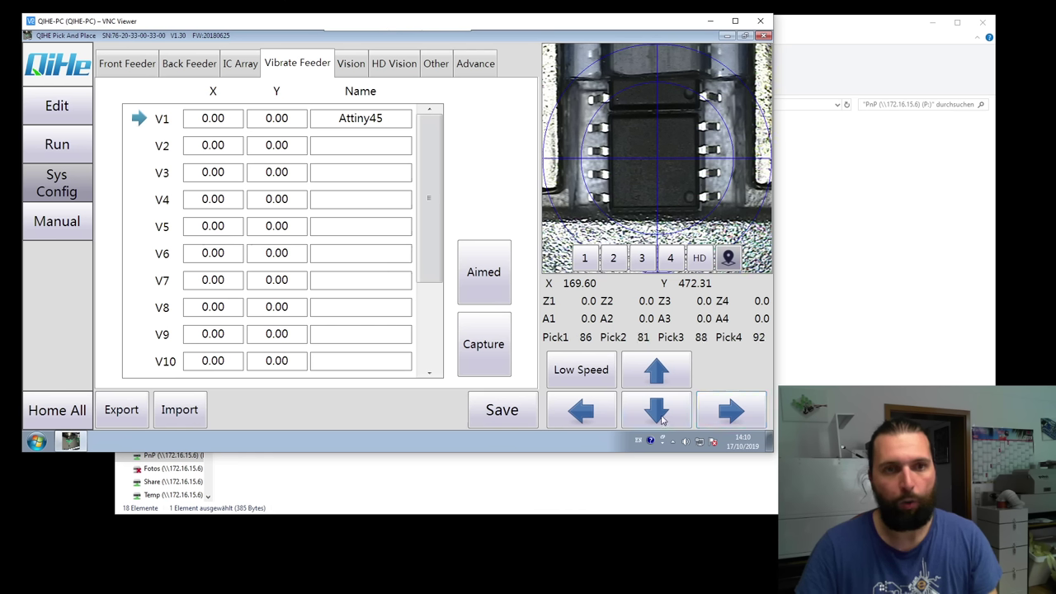
click(662, 421)
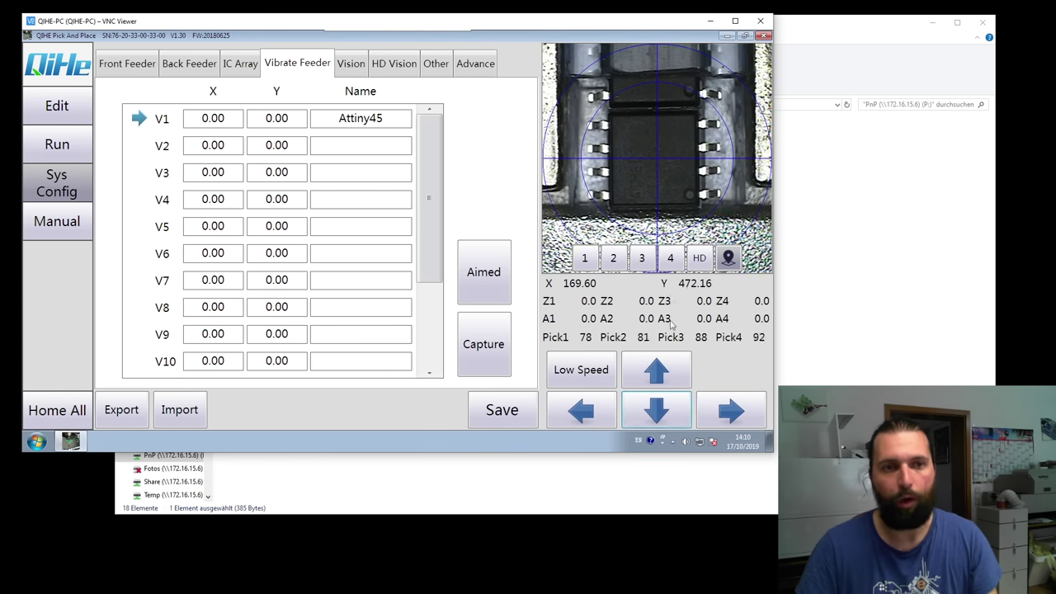
click(674, 405)
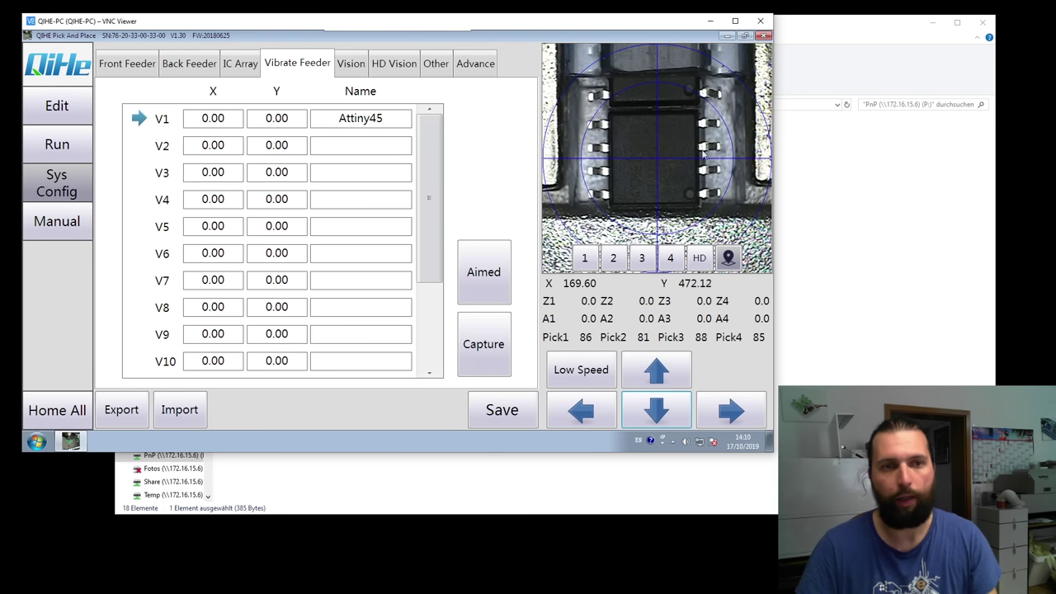
click(490, 338)
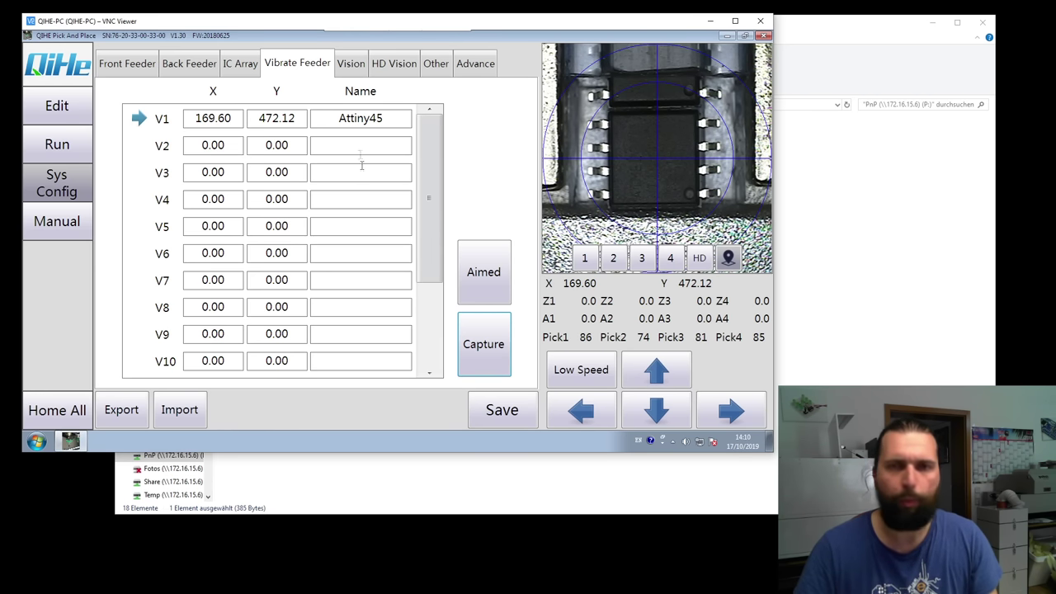
In the job's component list, assign vibrate feeder 1 Attiny45 to IC1.
click(60, 109)
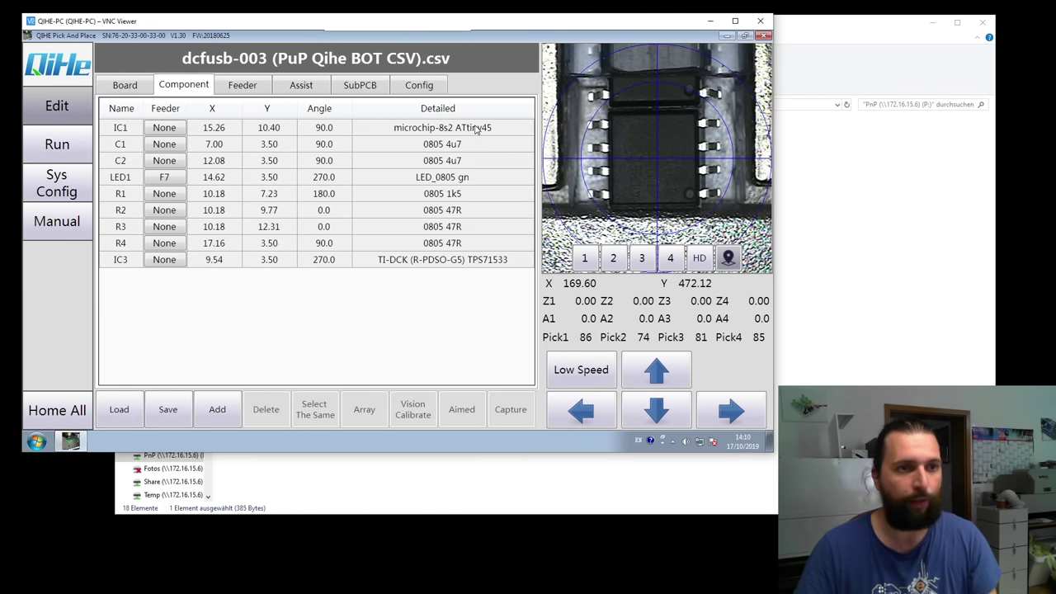
click(164, 127)
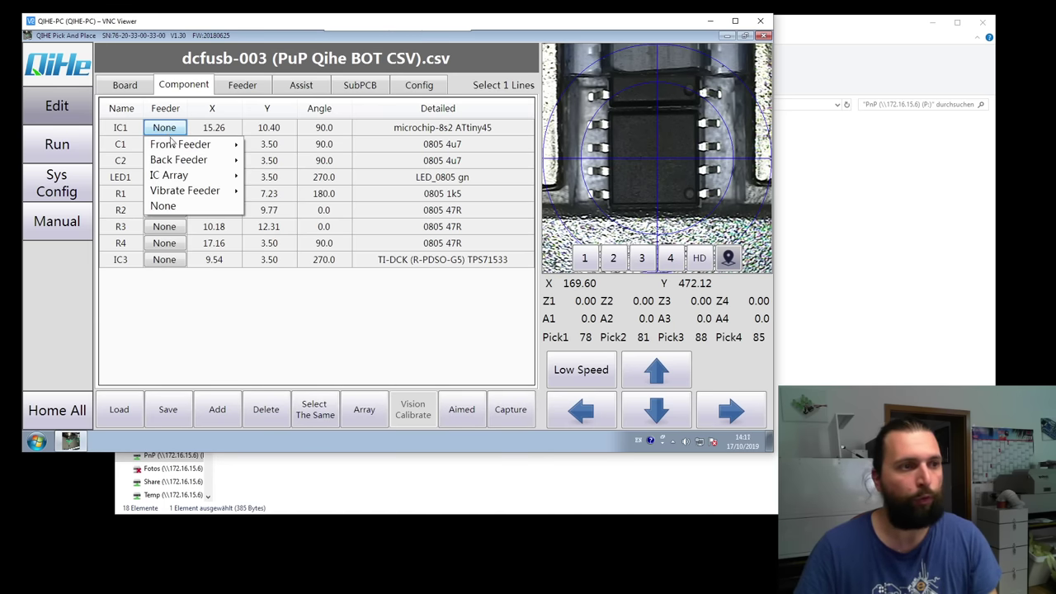
mouse_move(216, 191)
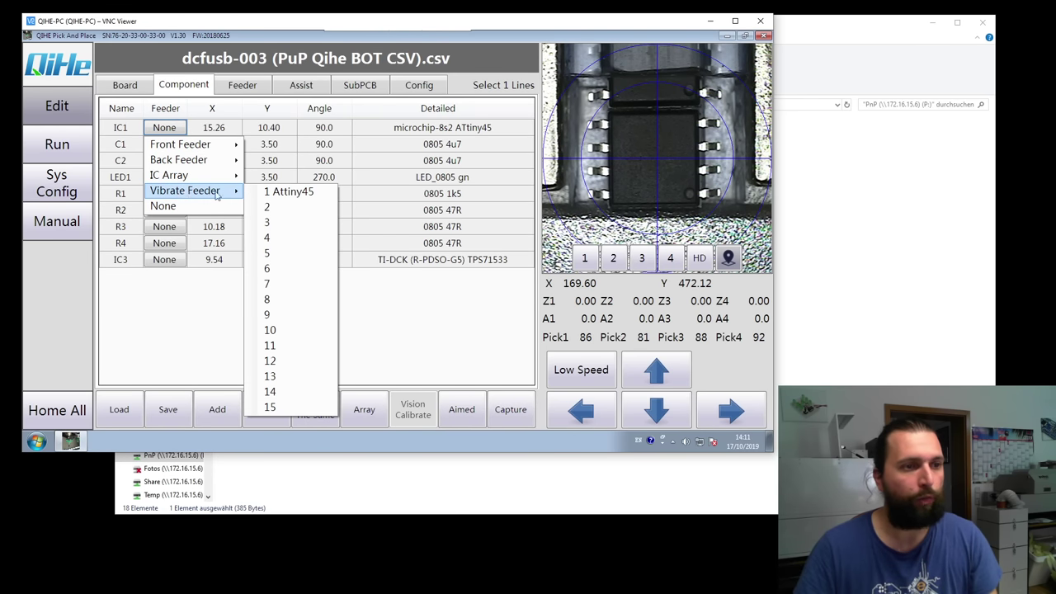
click(297, 195)
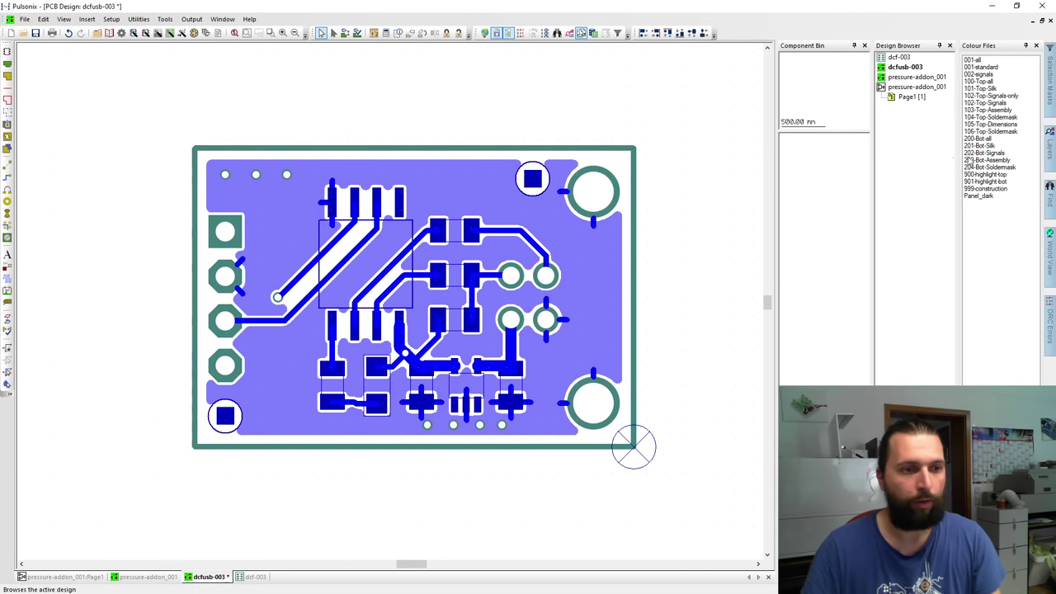
Apply the 201-Bot-Silk colours in Pulsonix to check IC1's orientation, and review V1's entry in the QIHE vibrate feeder configuration.
double_click(986, 146)
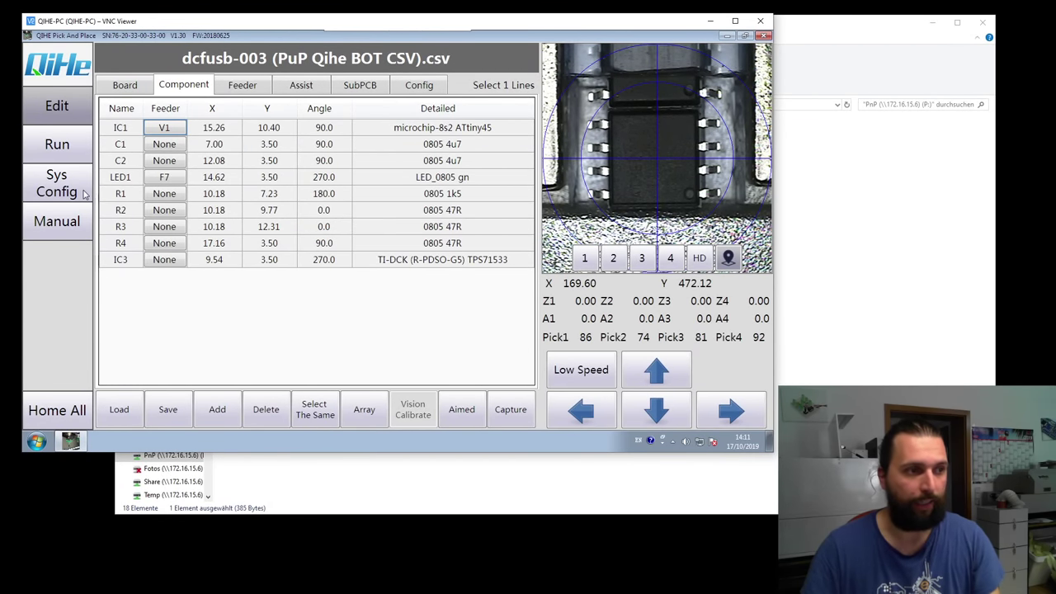
click(72, 190)
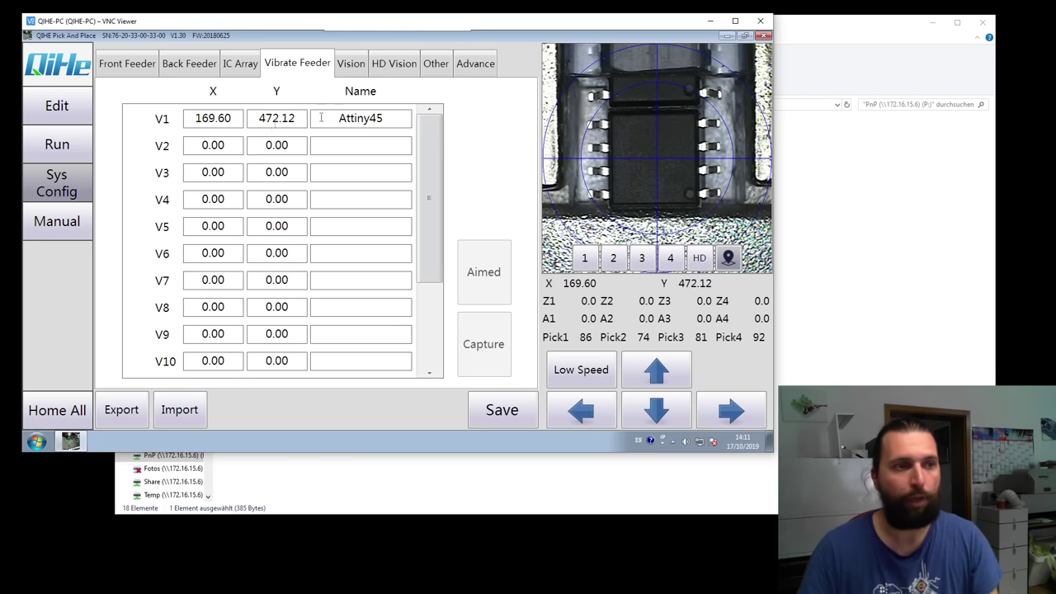
click(76, 112)
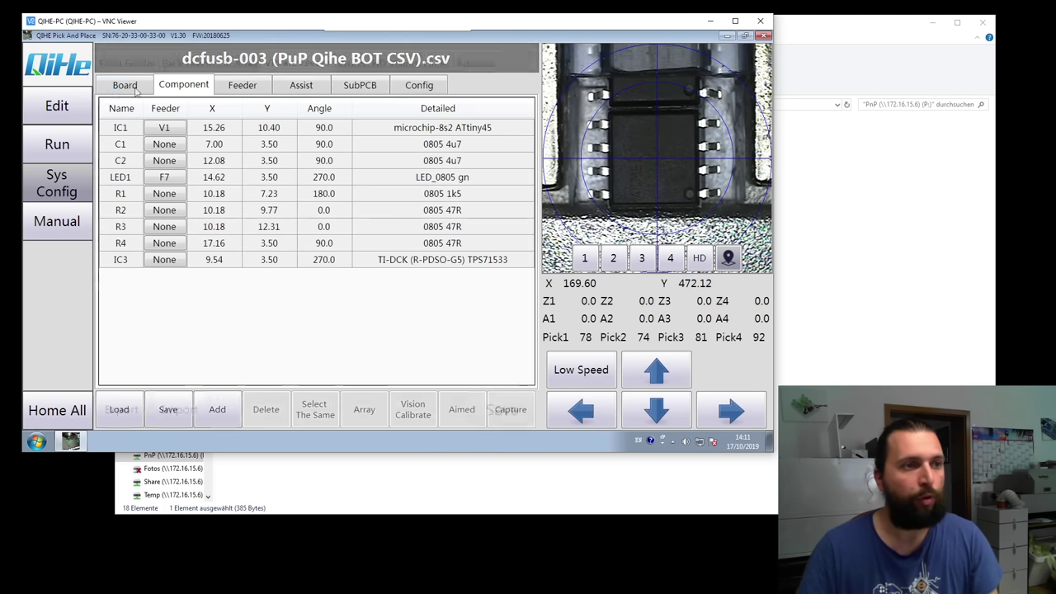
In the job's feeder list, set the angle of vibrate feeder V1 to 180.
click(243, 85)
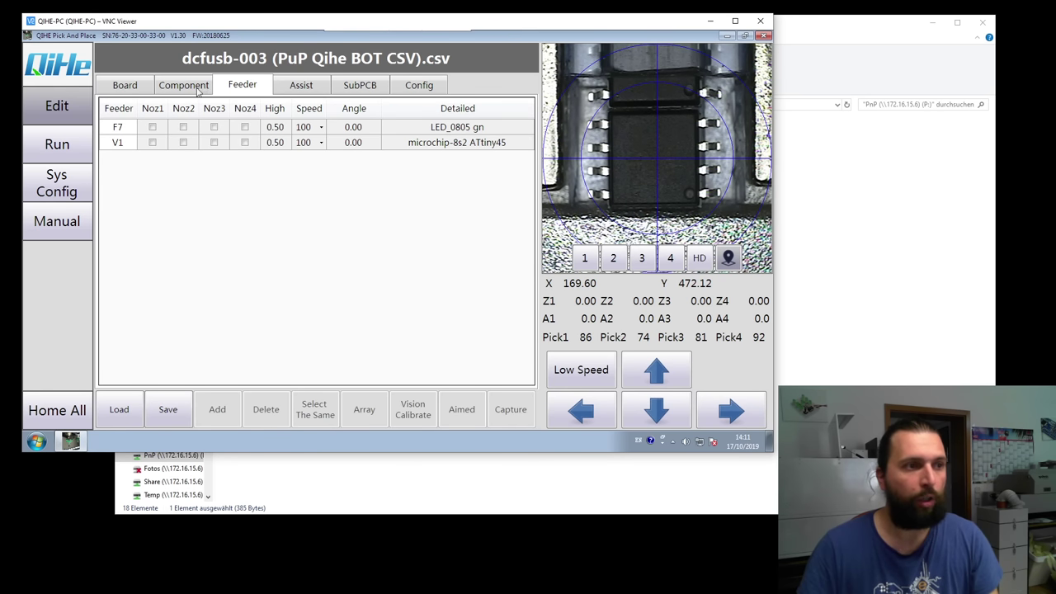
double_click(354, 143)
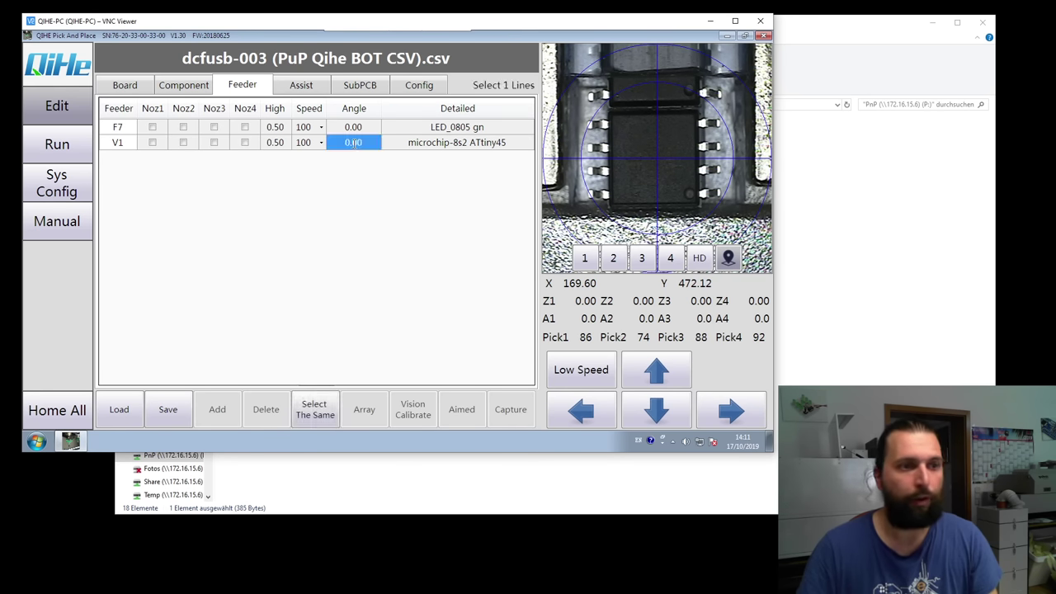
text(180)
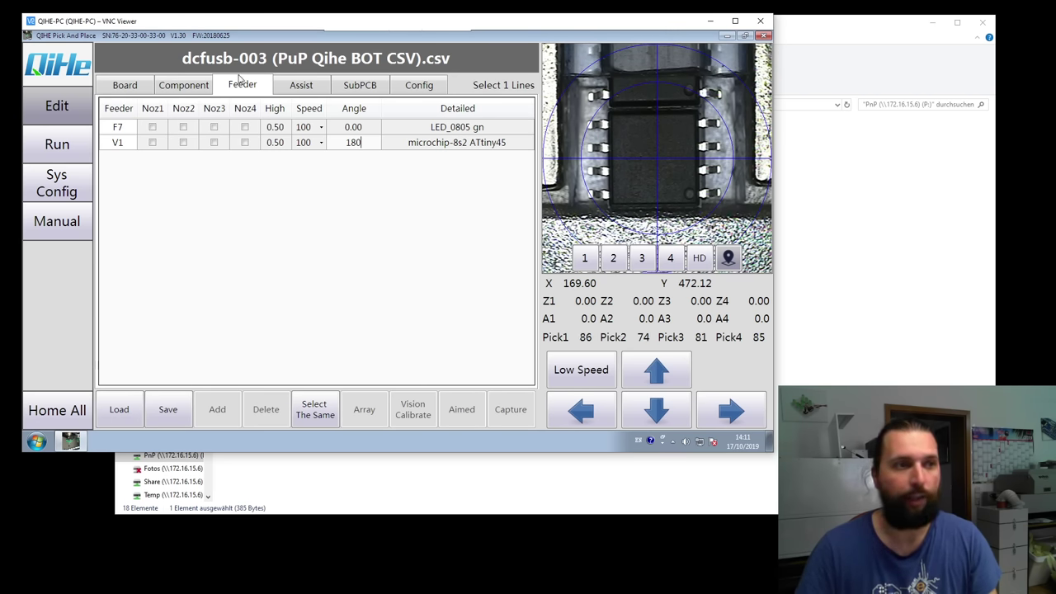
In the component list, set IC1's placement angle to 270.
click(190, 88)
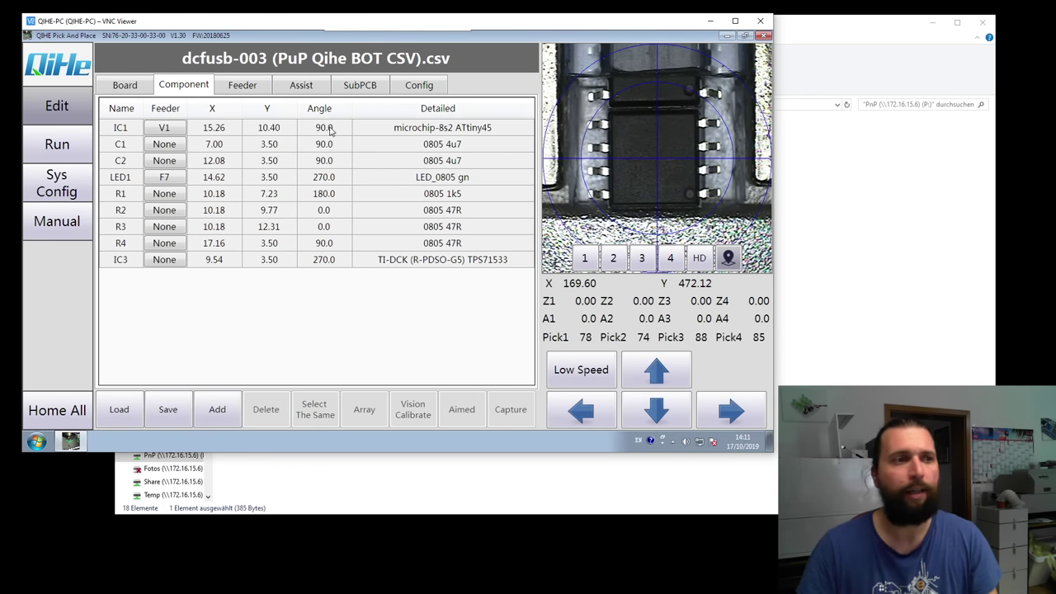
double_click(332, 129)
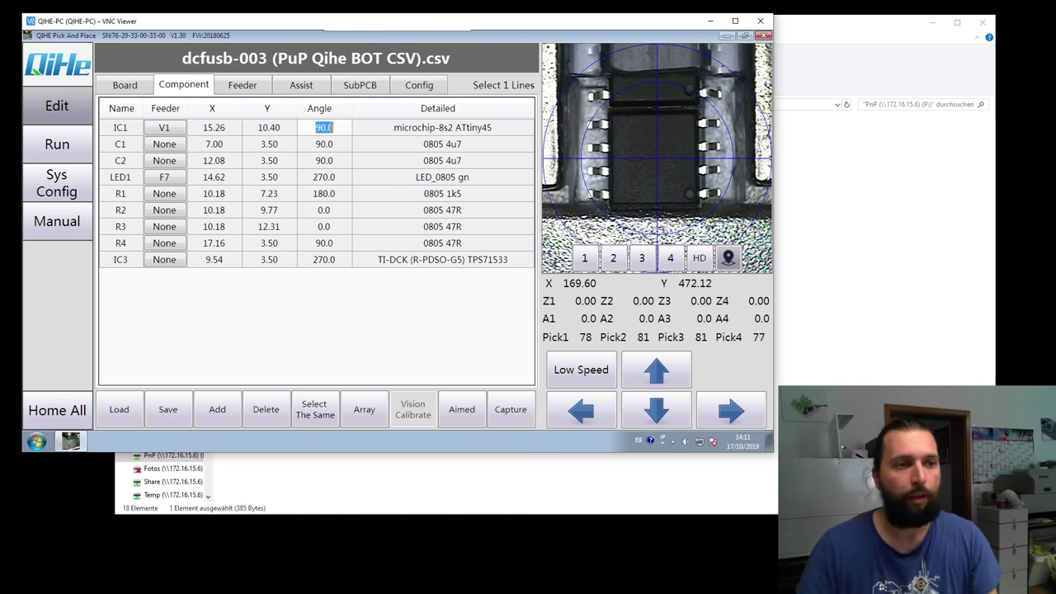
text(270)
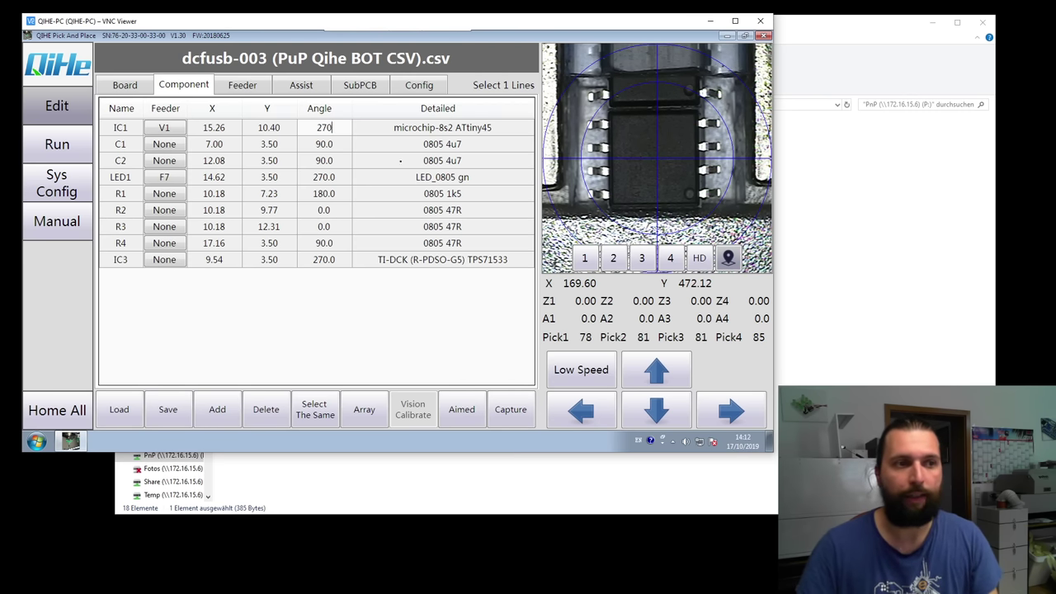
click(328, 145)
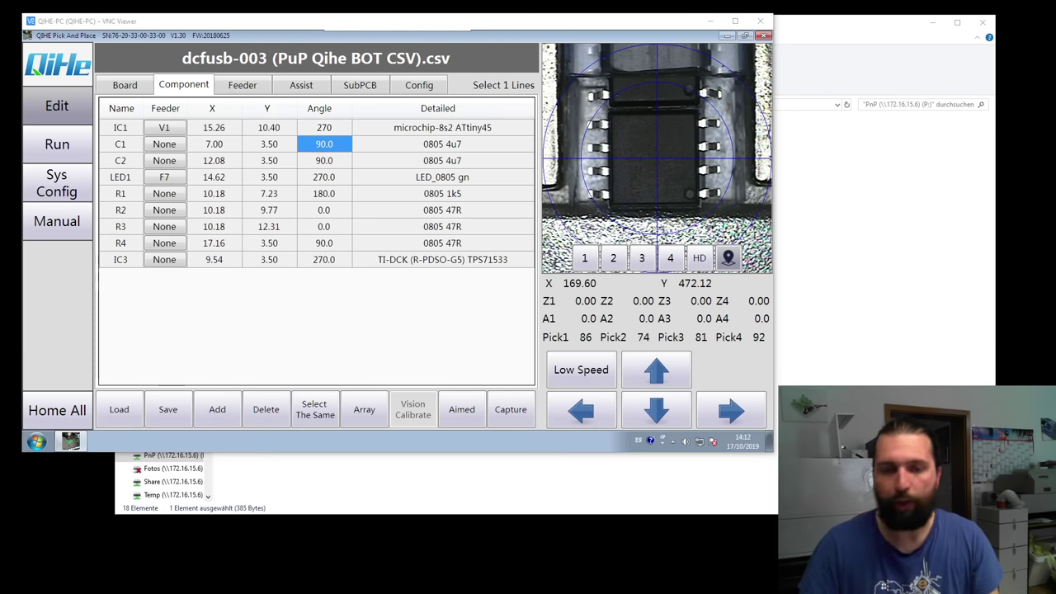
Switch to Pulsonix and place IC1 as a top-side part outside the board, above its upper edge.
key(alt+Tab)
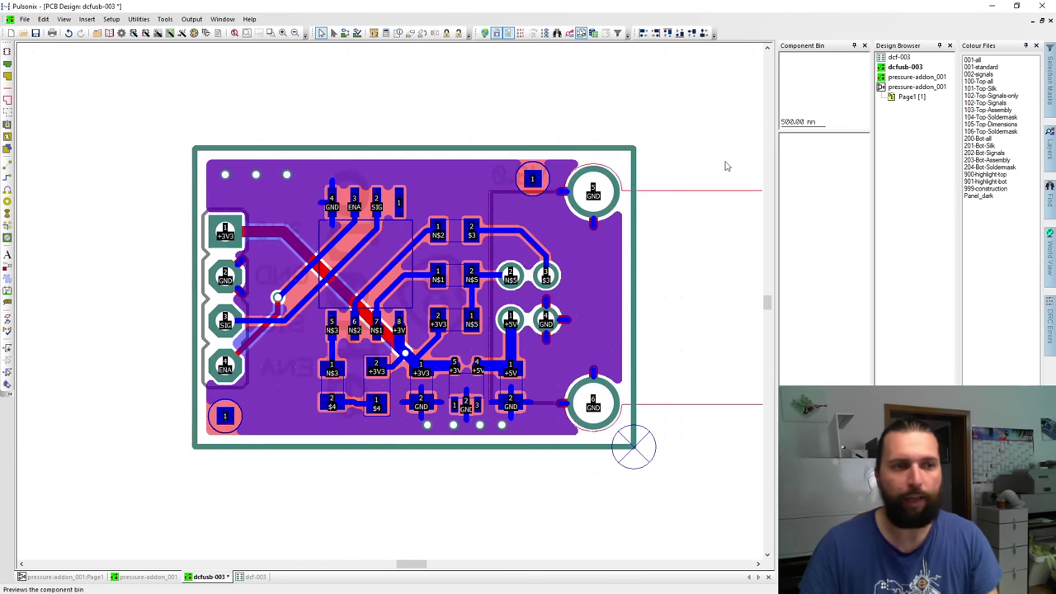
drag(365, 264, 329, 247)
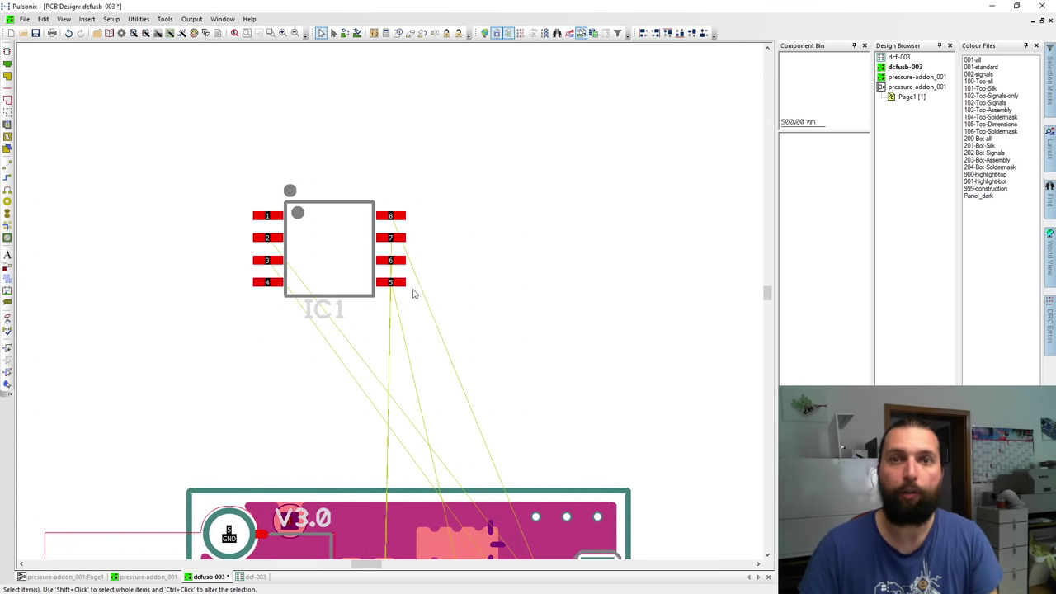
click(397, 249)
click(363, 138)
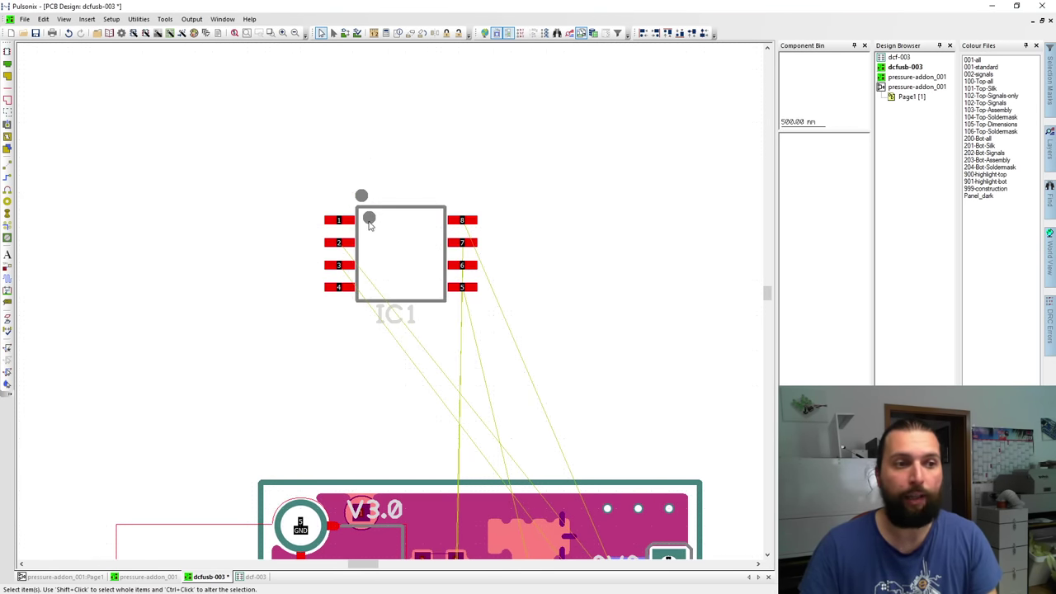
Inspect the angle of IC1's pad 1 in its pad properties and close them without changes.
click(334, 224)
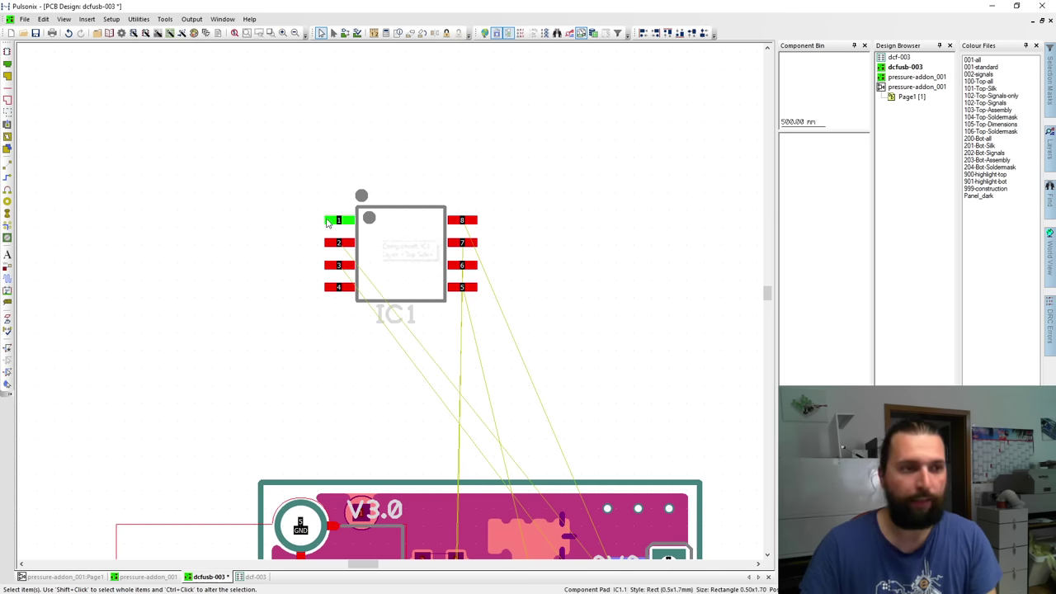
double_click(336, 226)
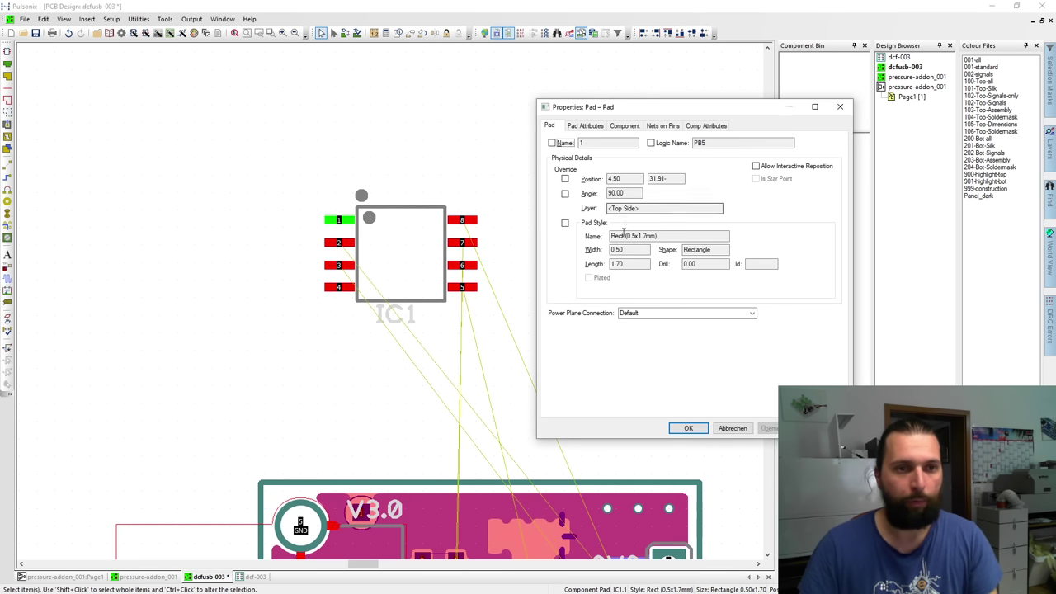
double_click(624, 193)
key(Escape)
Rotate IC1 counter-clockwise through three 90° turns and place it above the board with pin 1 at its upper right.
drag(391, 231, 420, 241)
key(r)
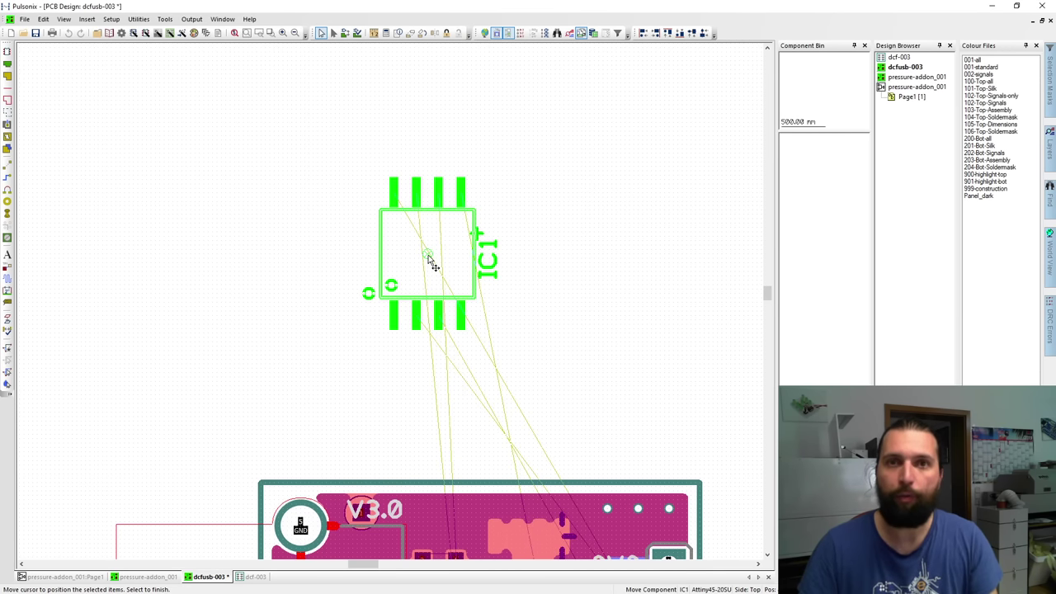
key(r)
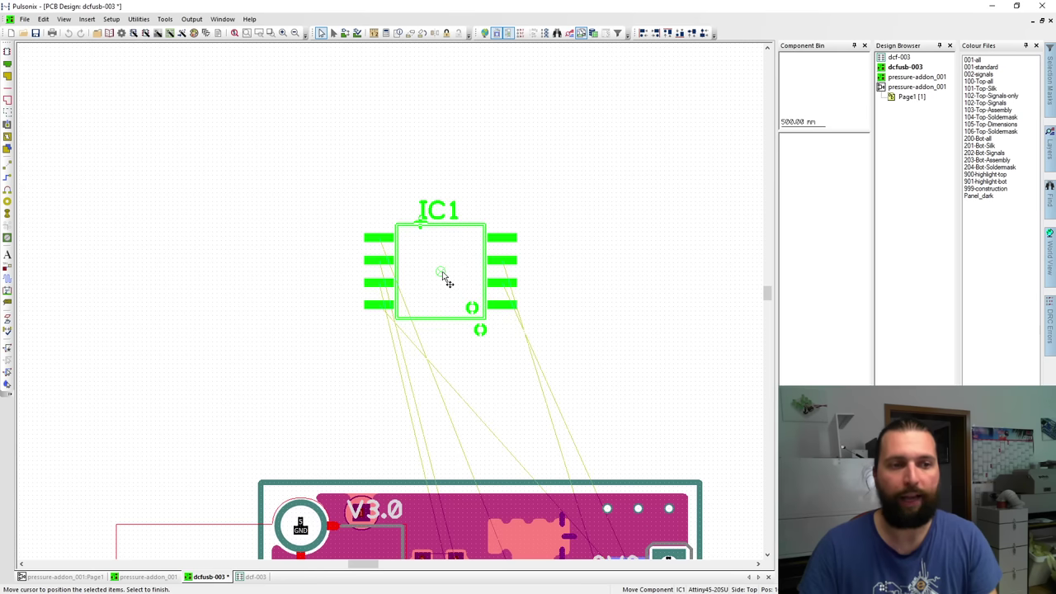
key(r)
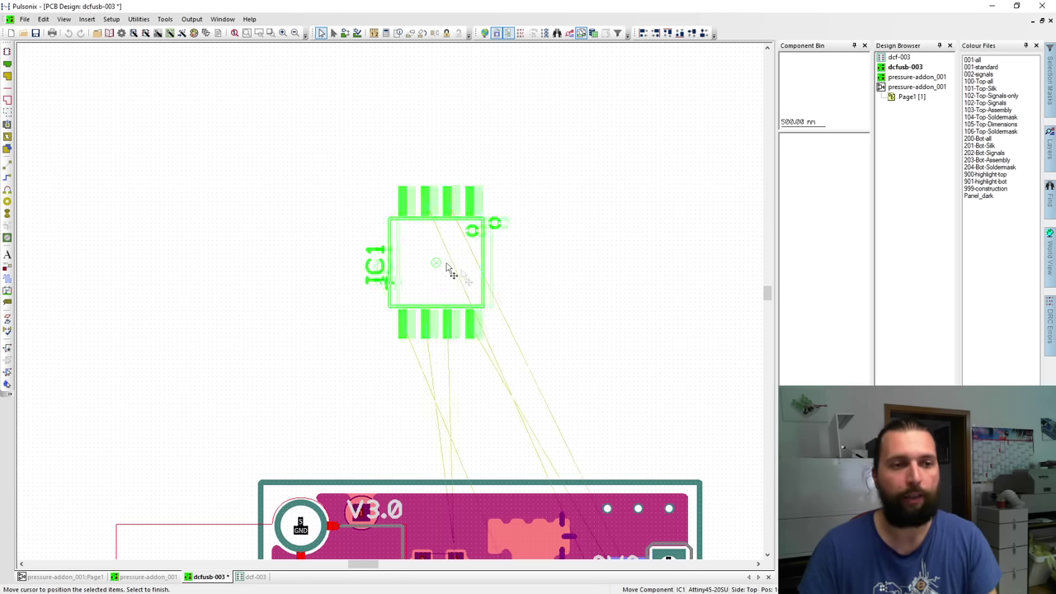
click(442, 265)
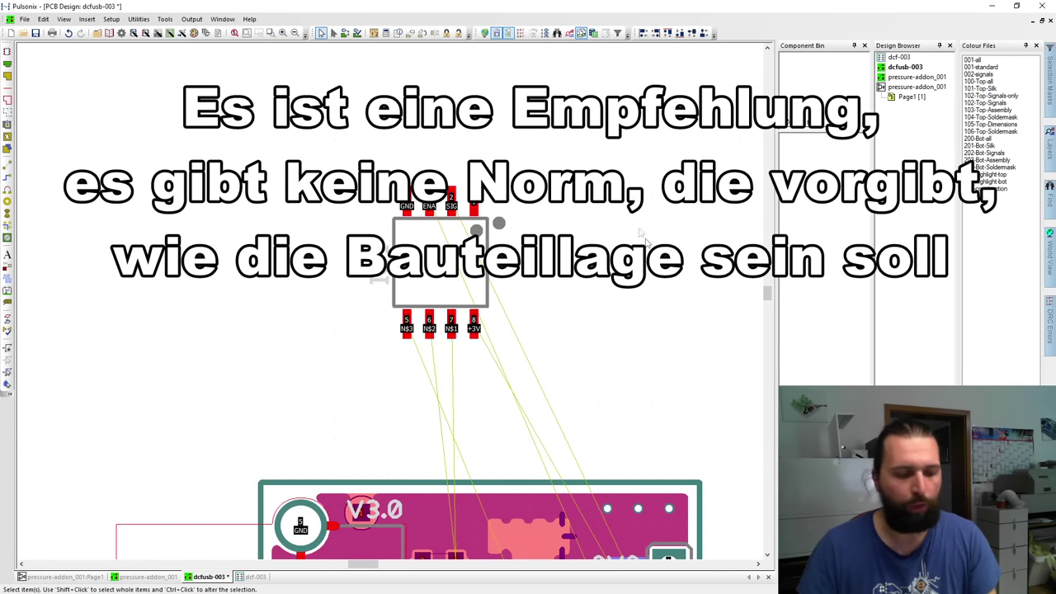
Try IC1 rotated and flipped to the bottom side, and return to the board's bottom silkscreen view.
key(r)
key(r)
key(r)
key(f)
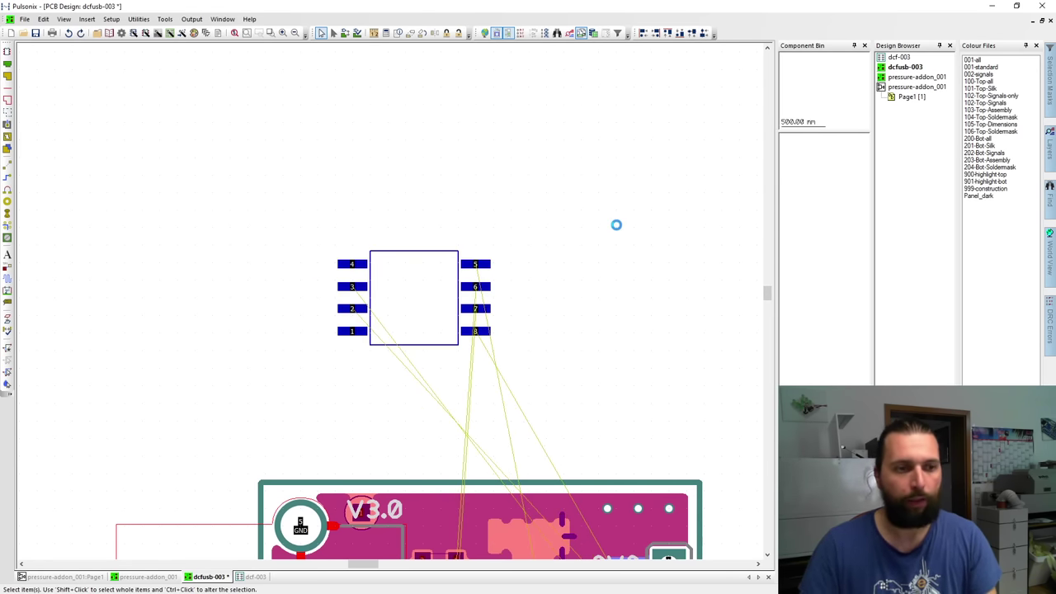
key(Escape)
key(b)
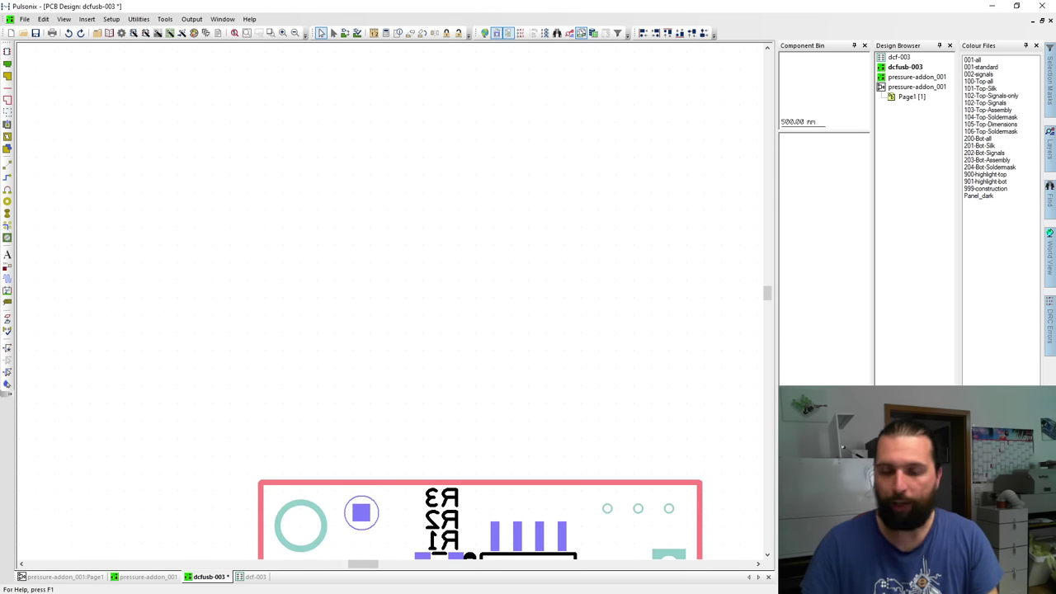
Switch back to the QIHE VNC session and compare feeder V1's angle with the placement angles of IC1 and R1.
key(alt+Tab)
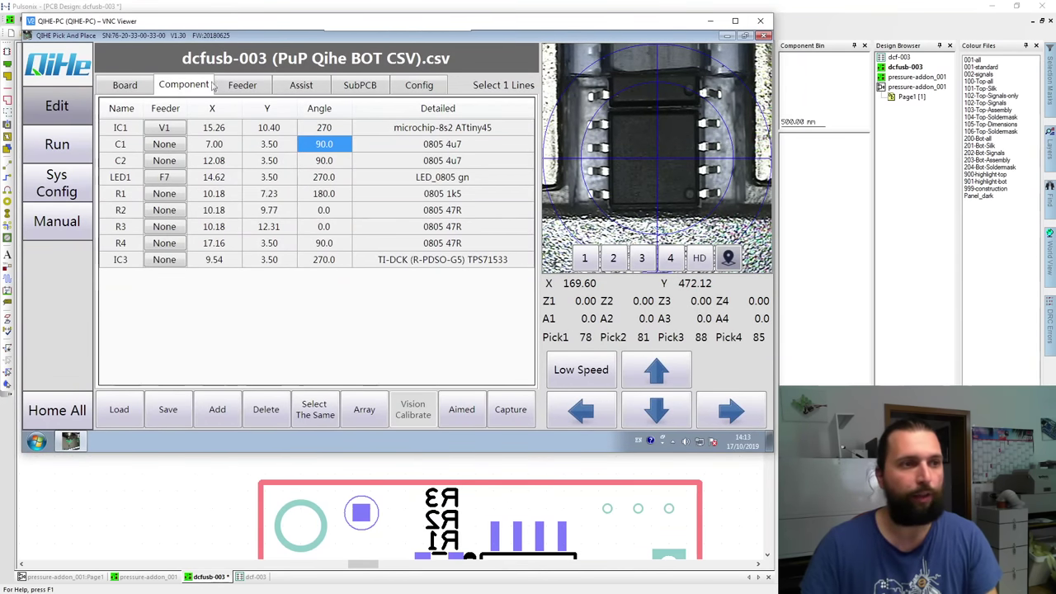
click(239, 85)
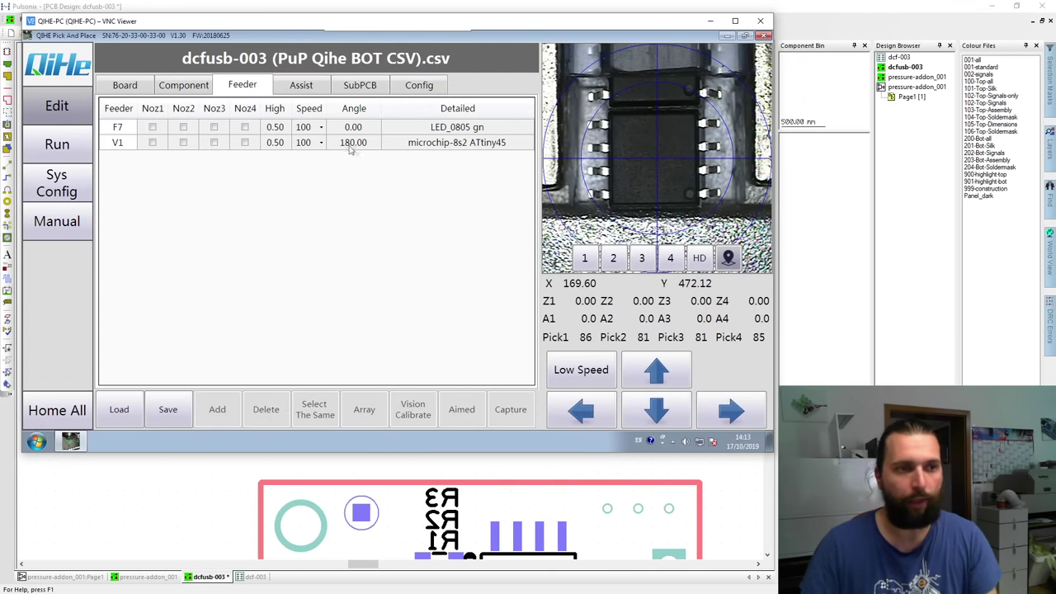
click(182, 87)
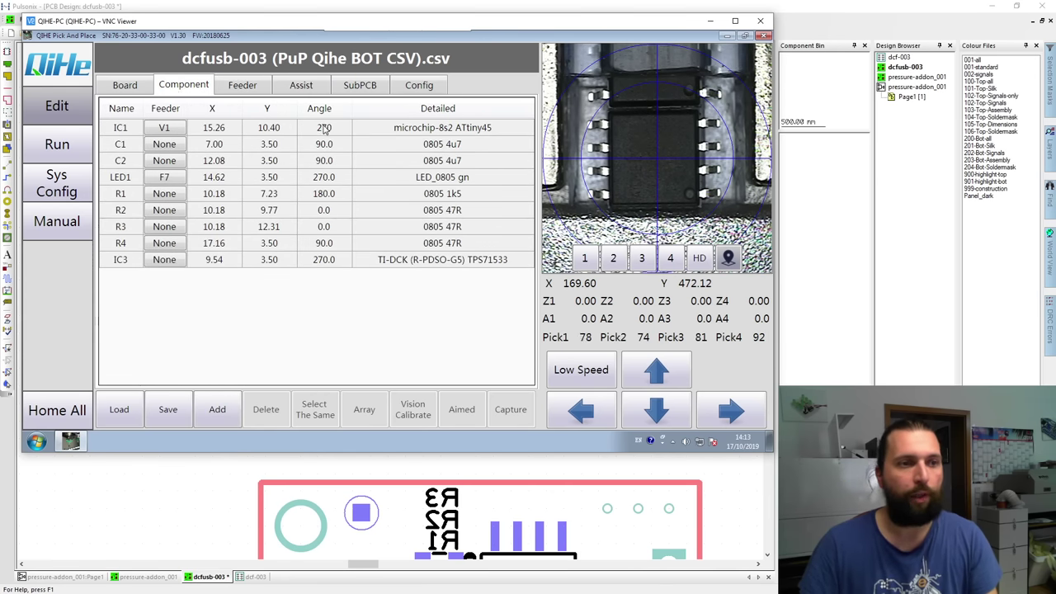
click(325, 128)
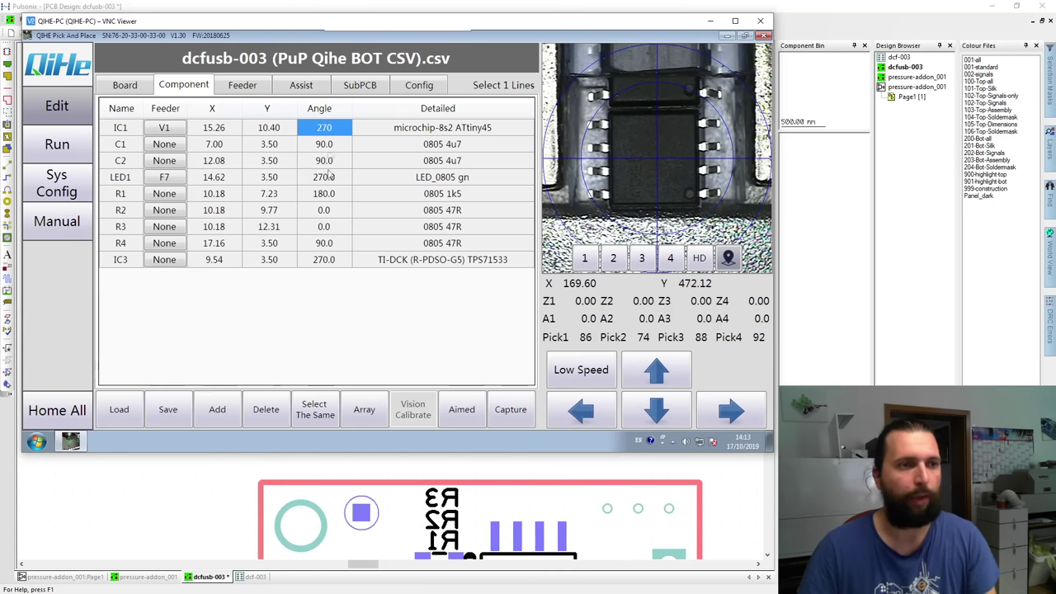
click(330, 195)
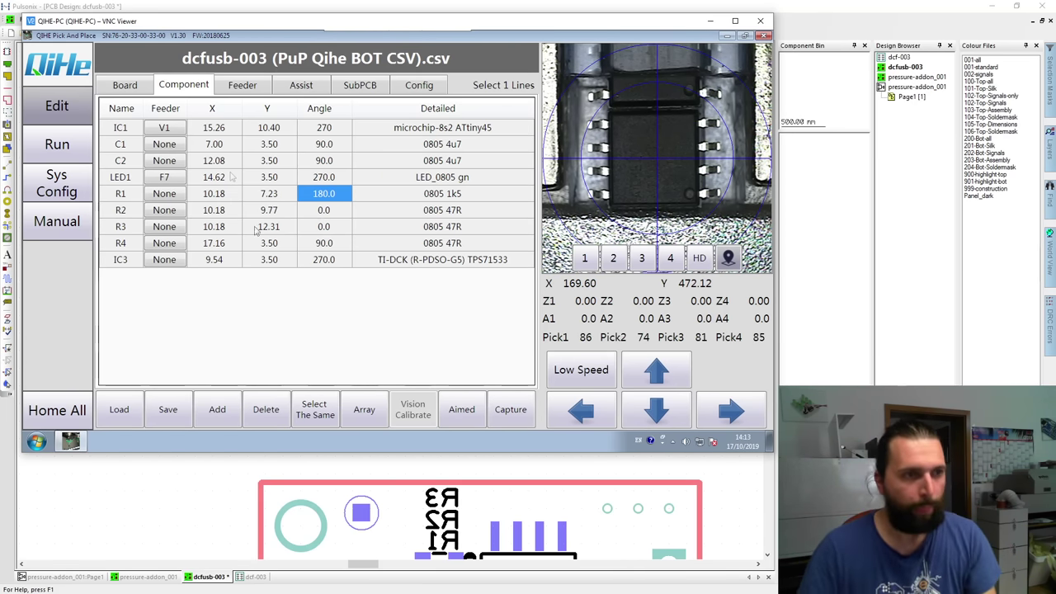
Select all 0805 4u7 components, C1 and C2, together and assign front feeder F4 to them.
click(456, 147)
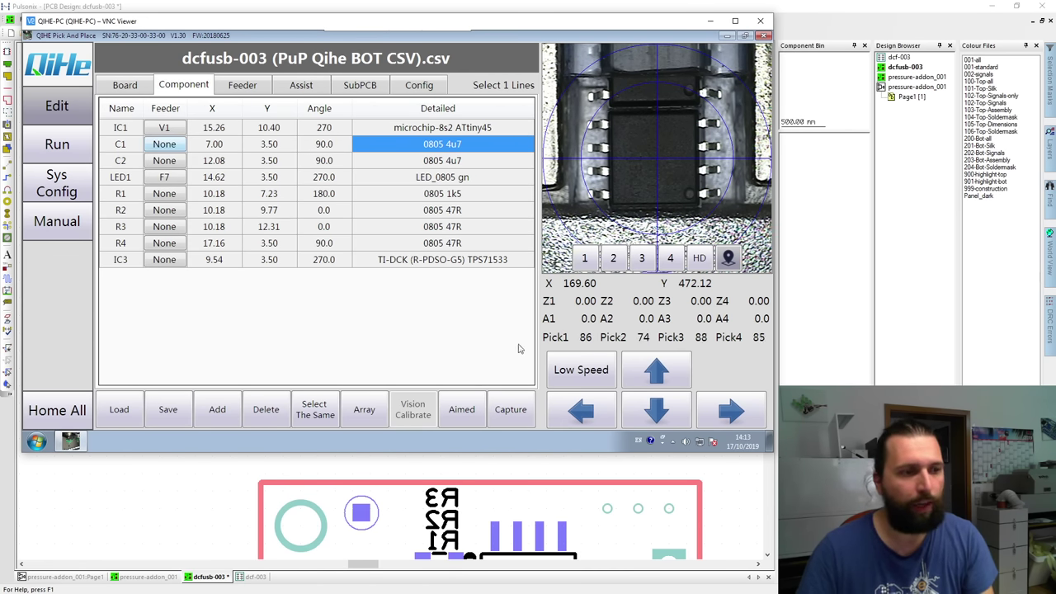
click(312, 414)
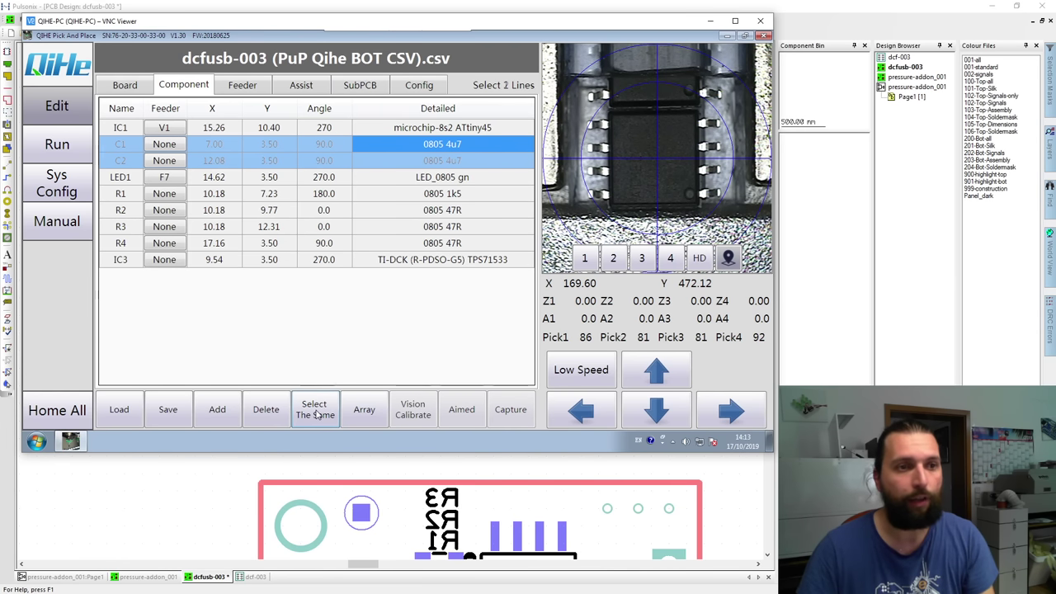
click(159, 145)
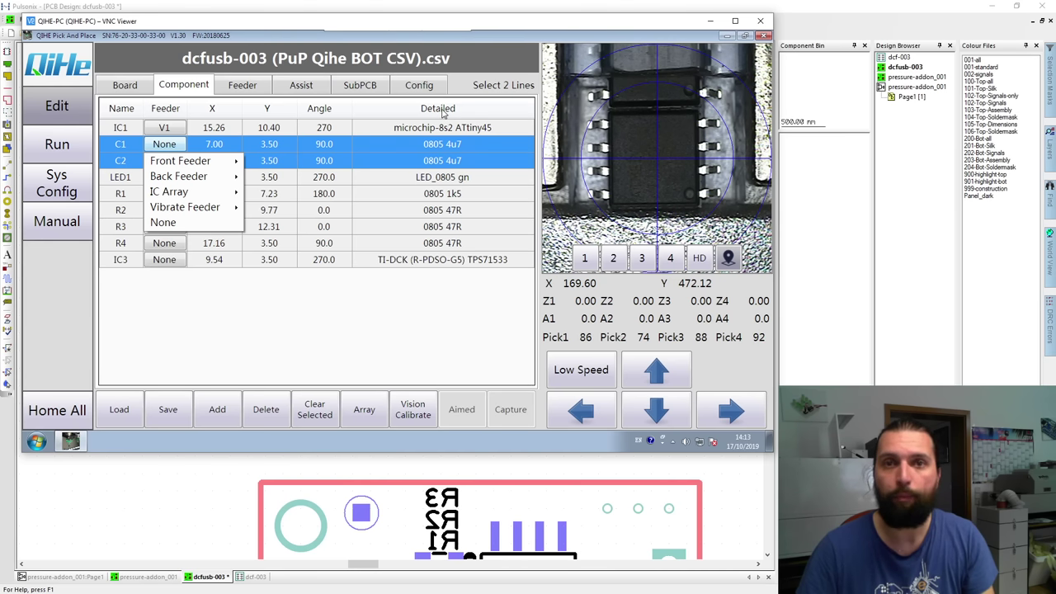
mouse_move(205, 163)
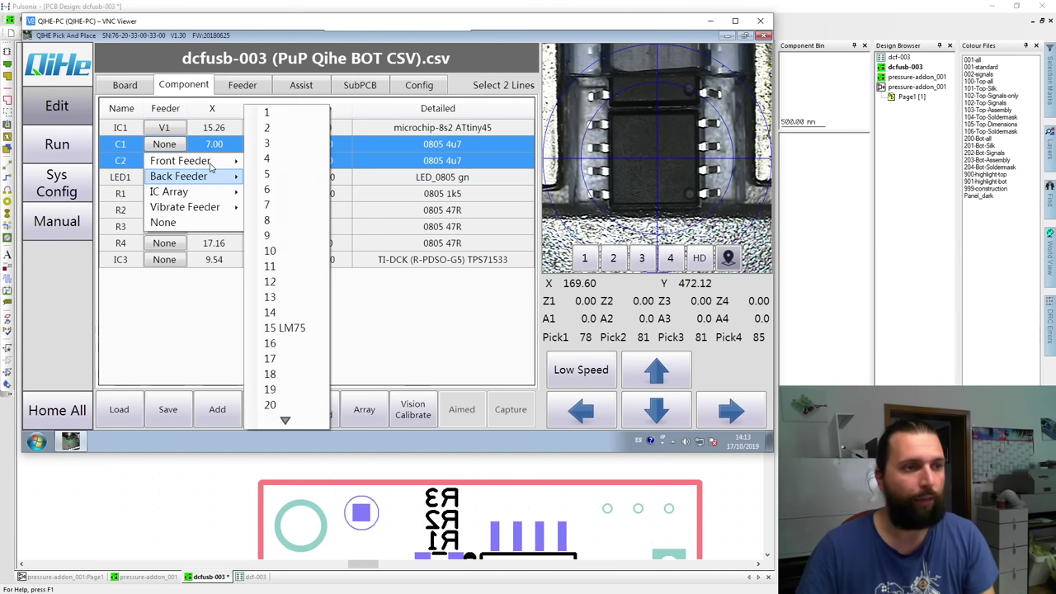
click(317, 161)
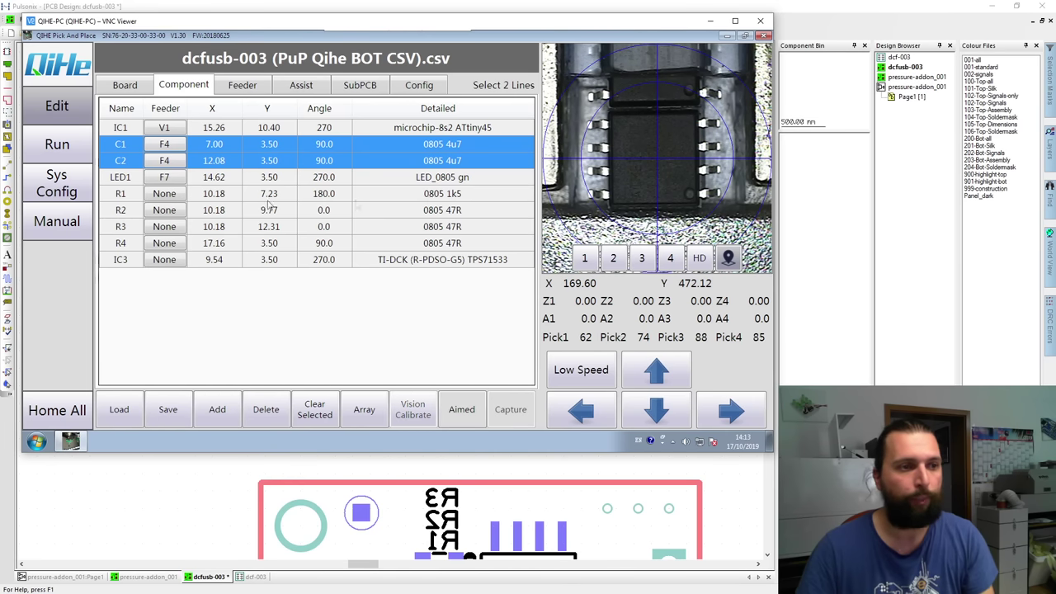
Assign front feeder F6 to R1 and front feeder F22 to the three 0805 47R resistors R2, R3 and R4.
click(165, 193)
click(165, 193)
mouse_move(183, 211)
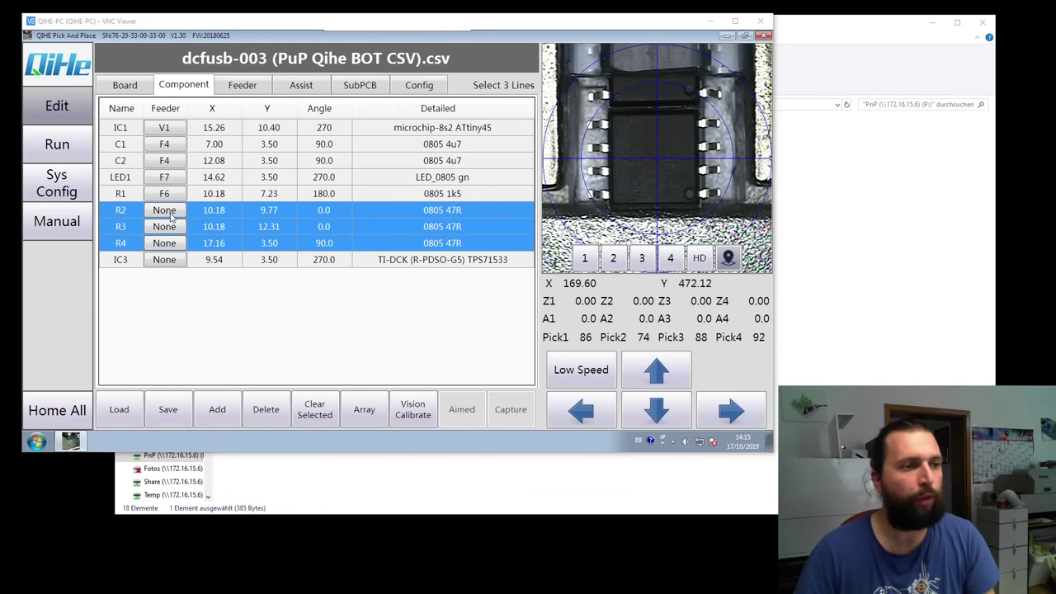
click(172, 216)
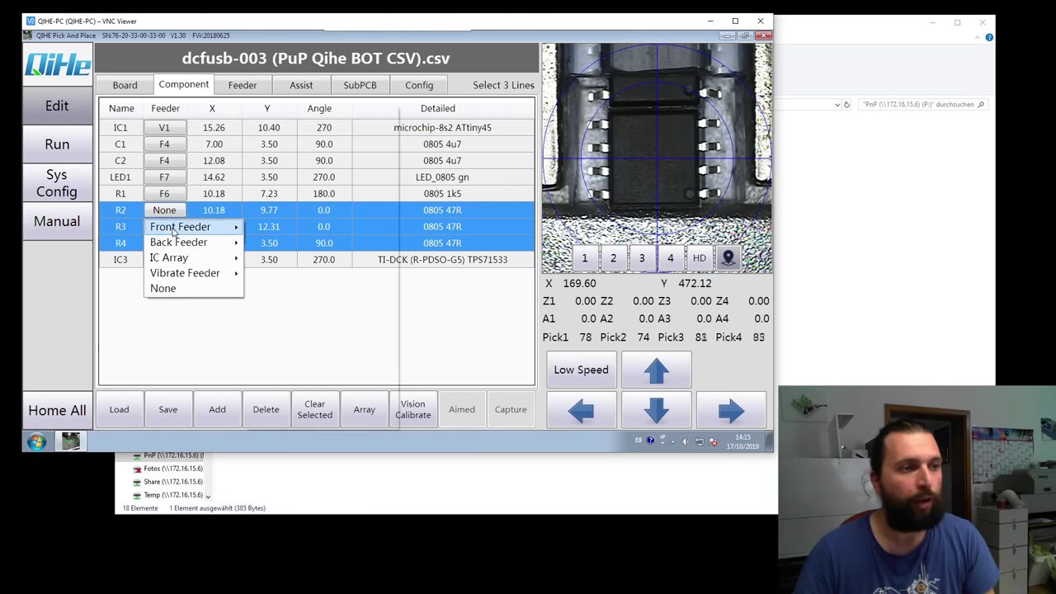
mouse_move(237, 234)
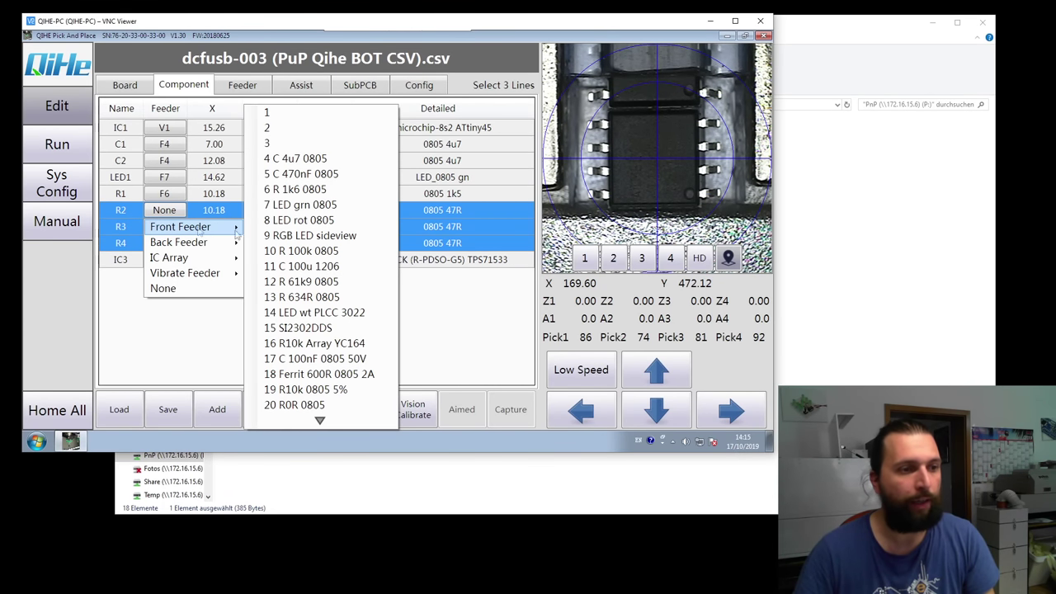
click(318, 422)
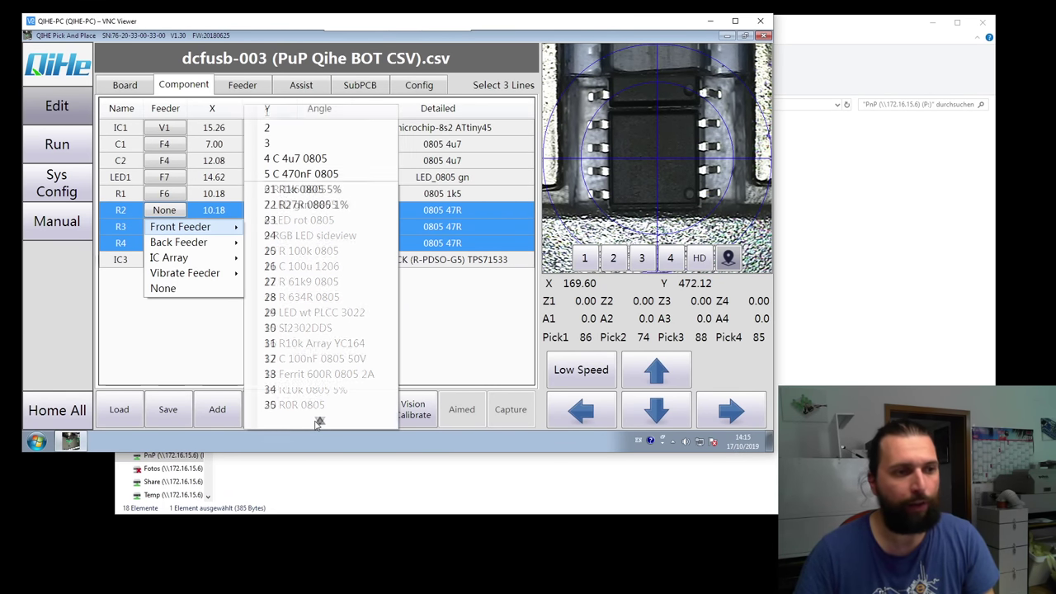
click(312, 210)
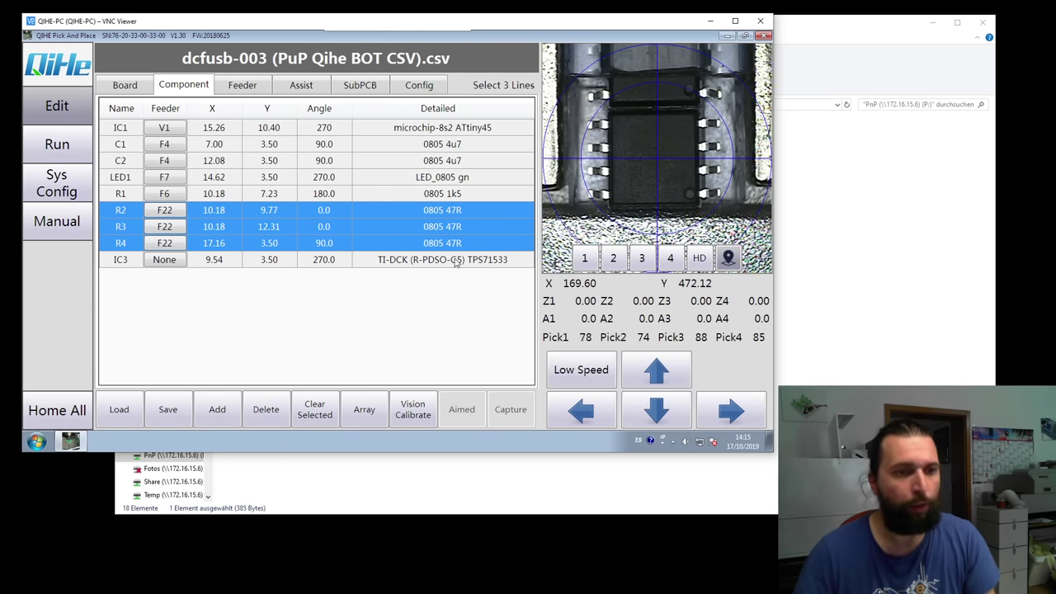
click(418, 260)
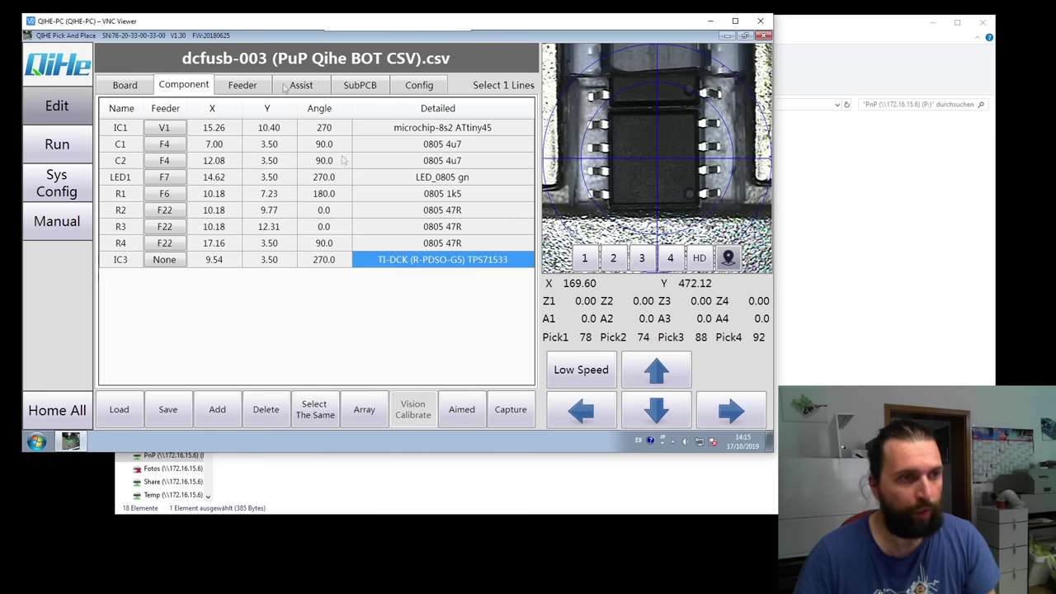
In the feeder settings, enable nozzle 1 for V1 and nozzle 2 for F4, F6, F7 and F22.
click(240, 88)
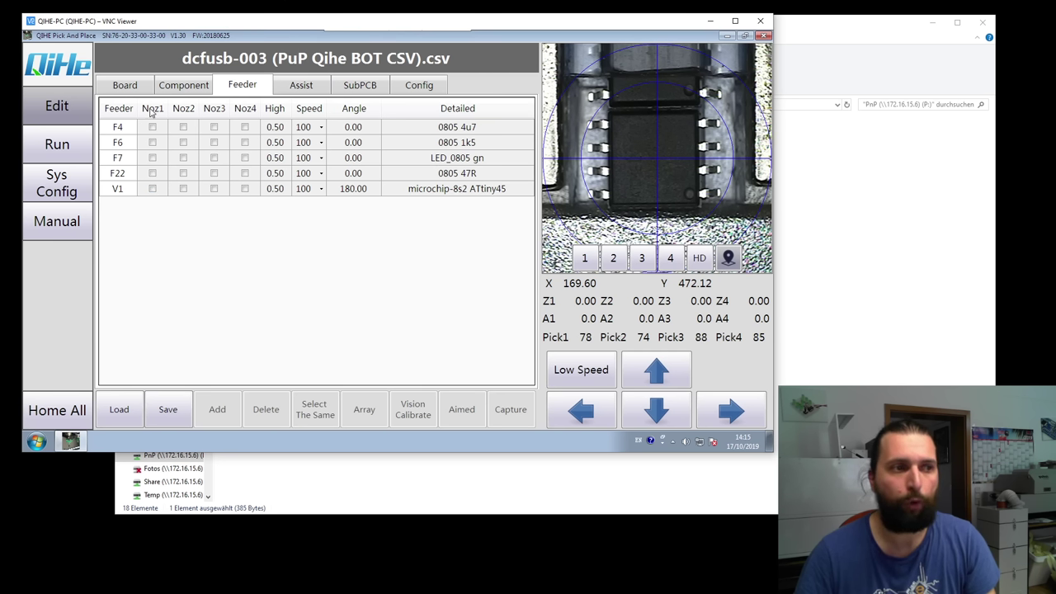
click(153, 189)
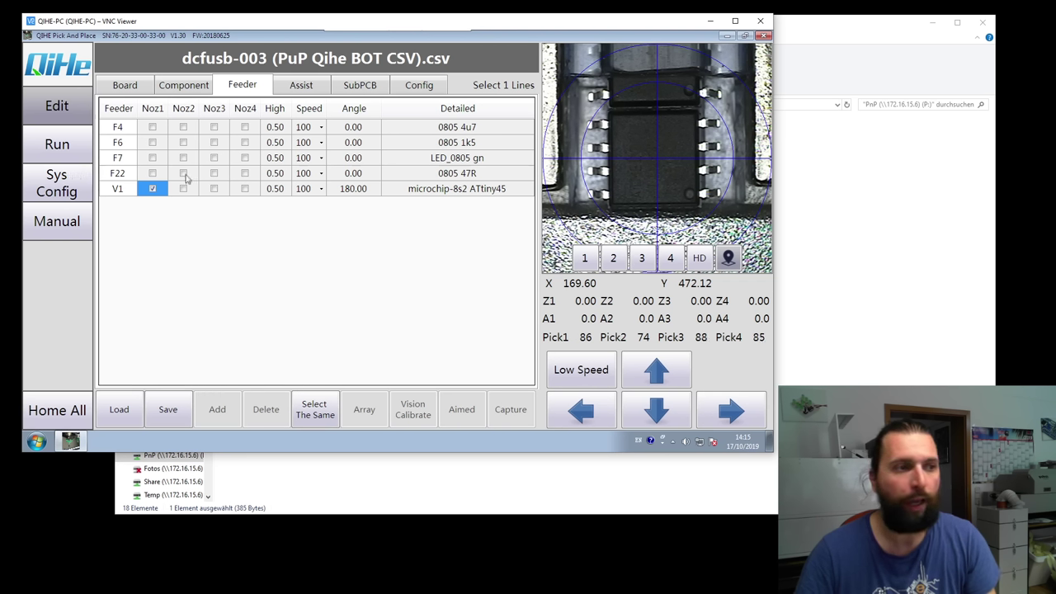
click(183, 173)
click(183, 158)
click(184, 127)
click(183, 142)
Enable nozzles 3 and 4 for feeders F4, F6, F7 and F22, and disable nozzle 2 for F22.
click(213, 127)
click(214, 142)
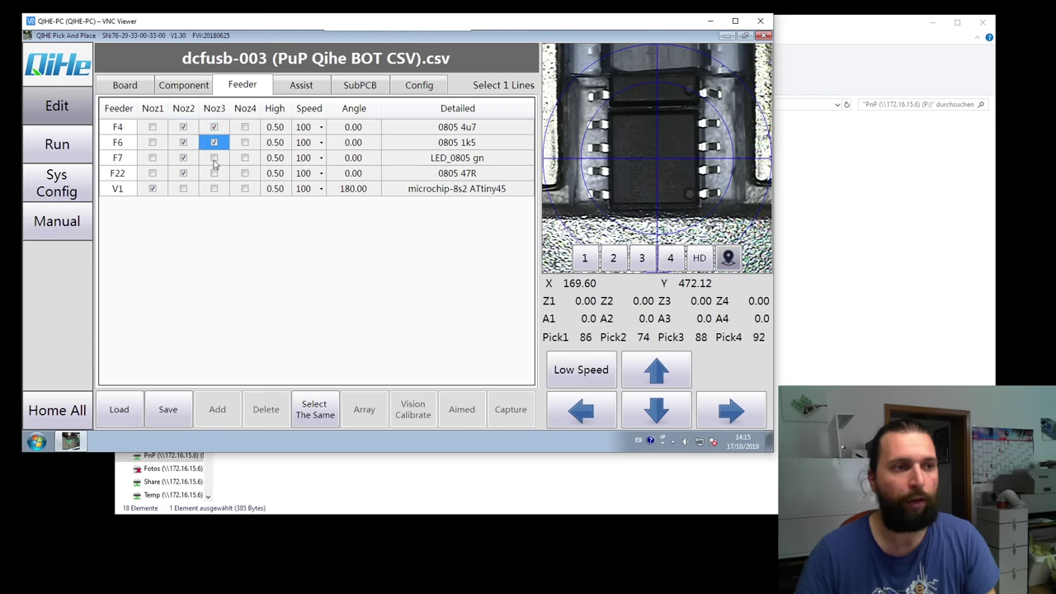
click(214, 157)
click(213, 173)
click(244, 173)
click(244, 157)
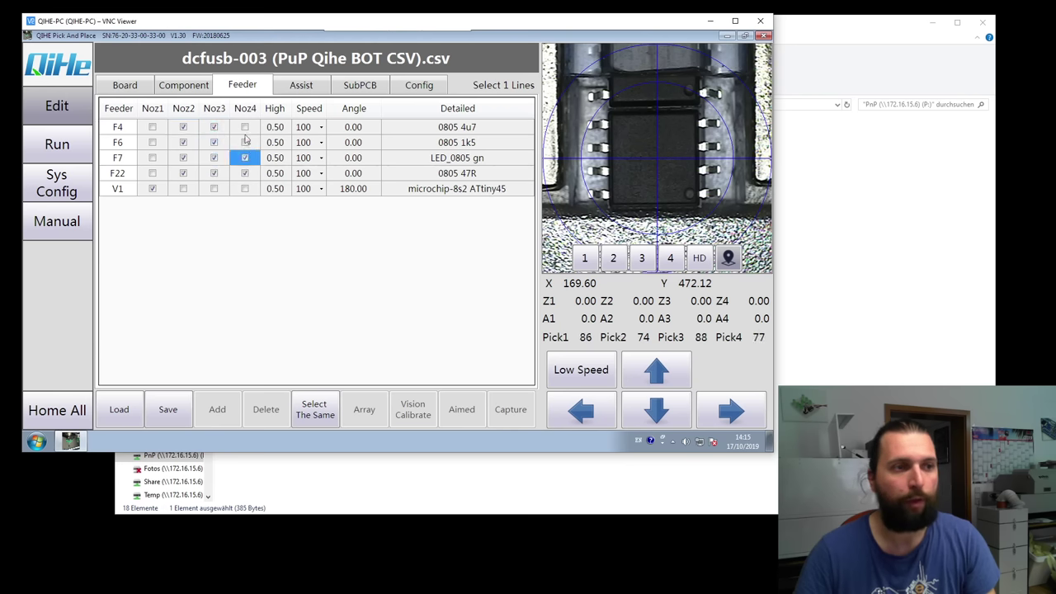
click(244, 141)
click(244, 127)
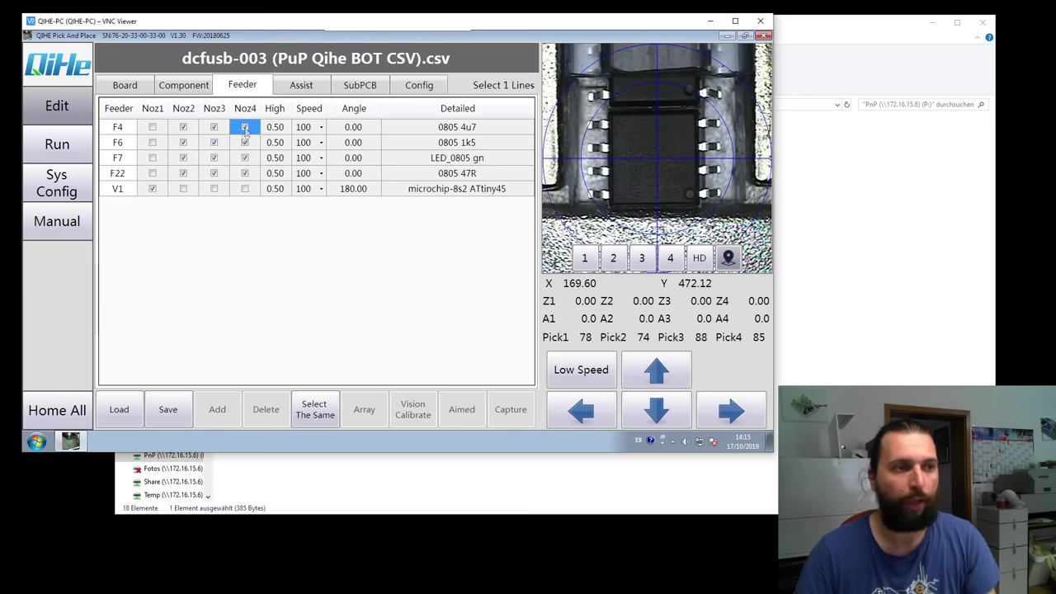
click(183, 174)
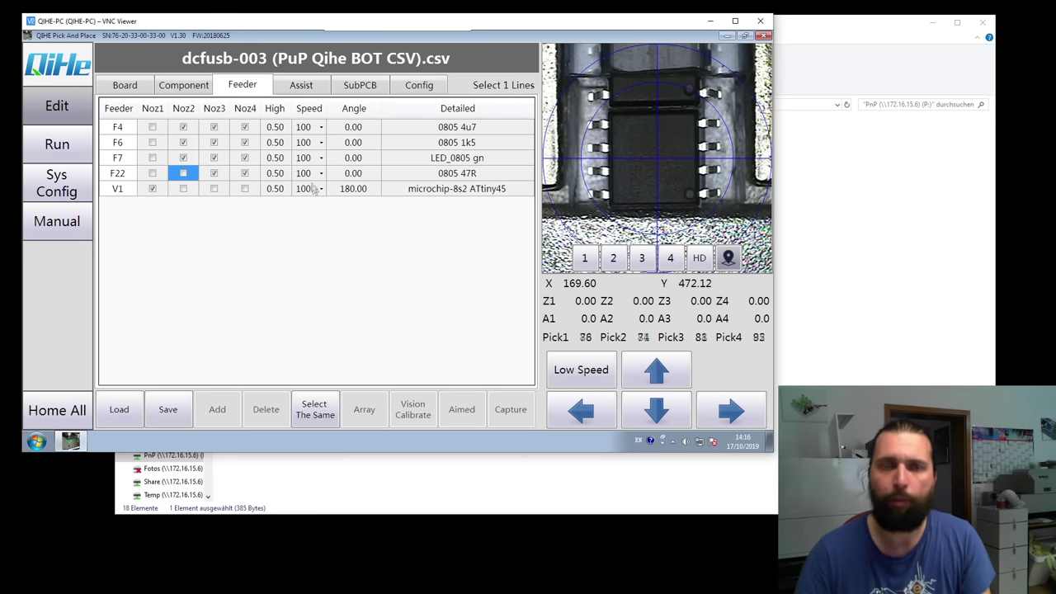
In the assist settings, set the vision mode of feeders F4, F6, F7 and F22 to Quick.
click(302, 87)
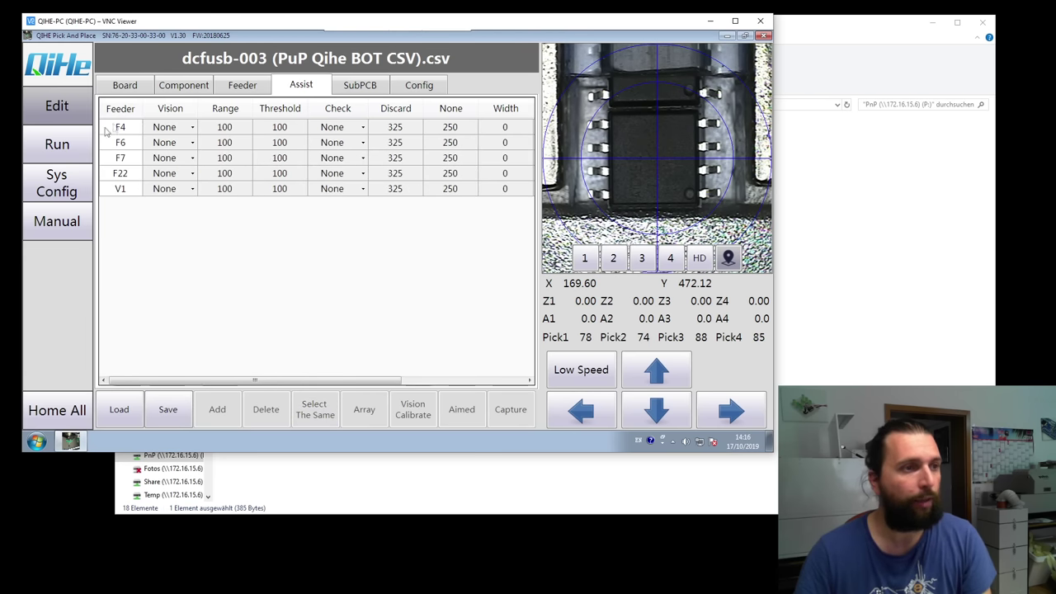
drag(168, 127, 172, 182)
click(192, 129)
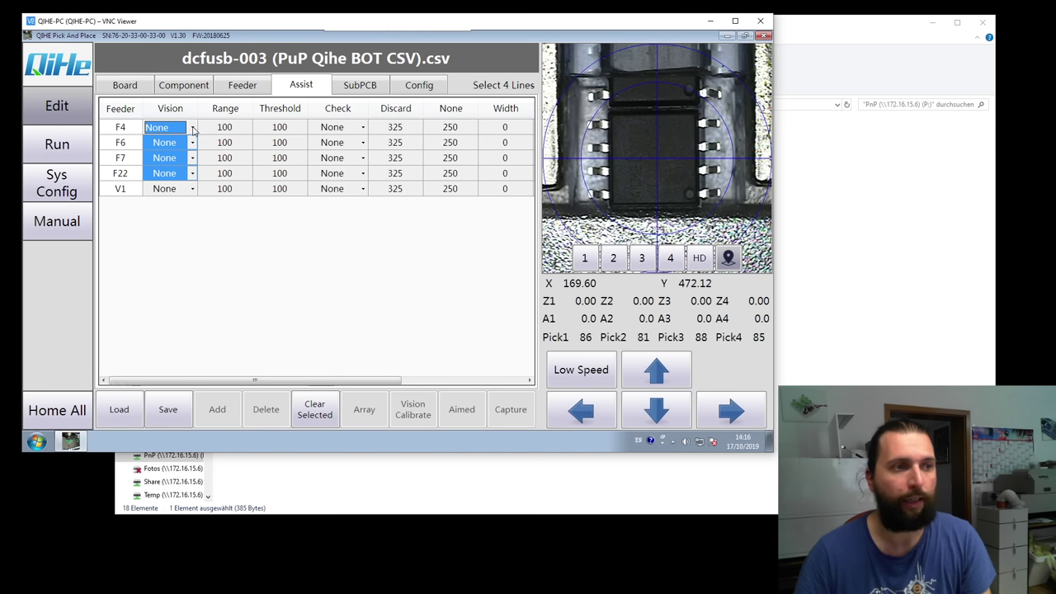
click(192, 128)
click(163, 149)
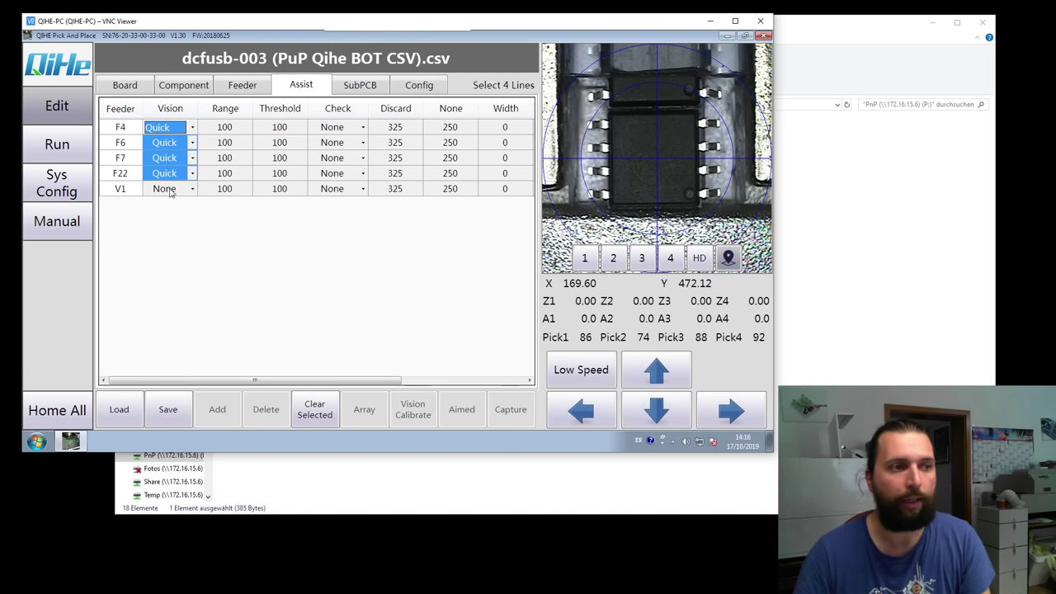
click(173, 174)
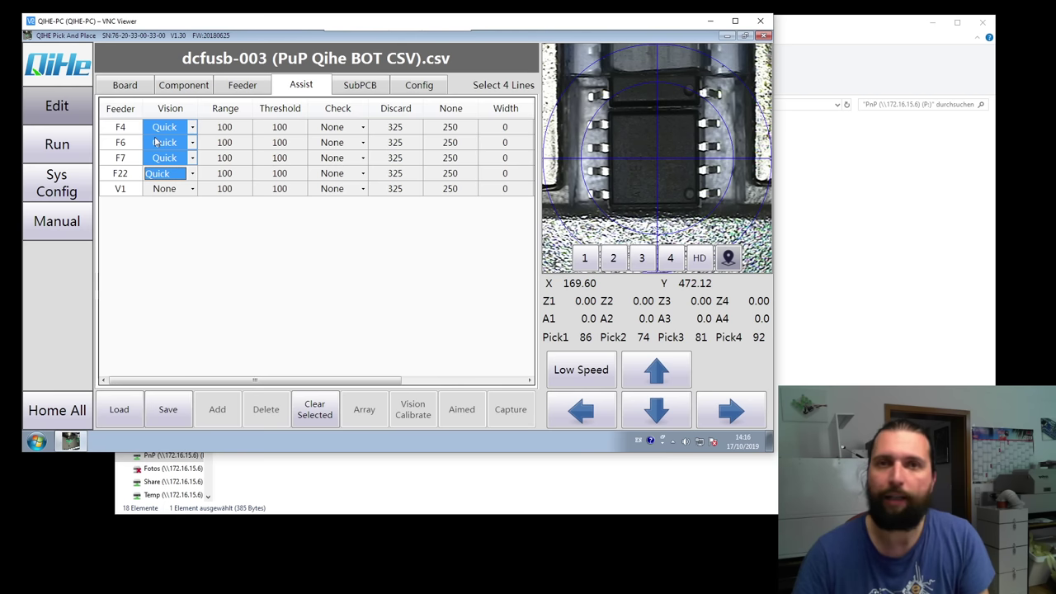
Set the vision mode of feeder V1 to HD-Exact.
click(190, 190)
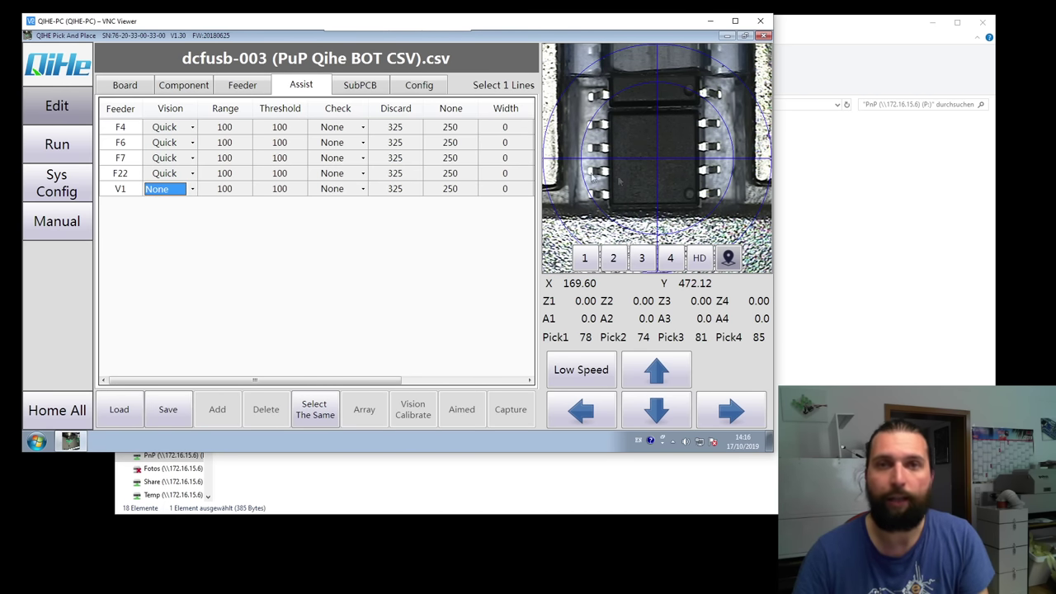
click(191, 188)
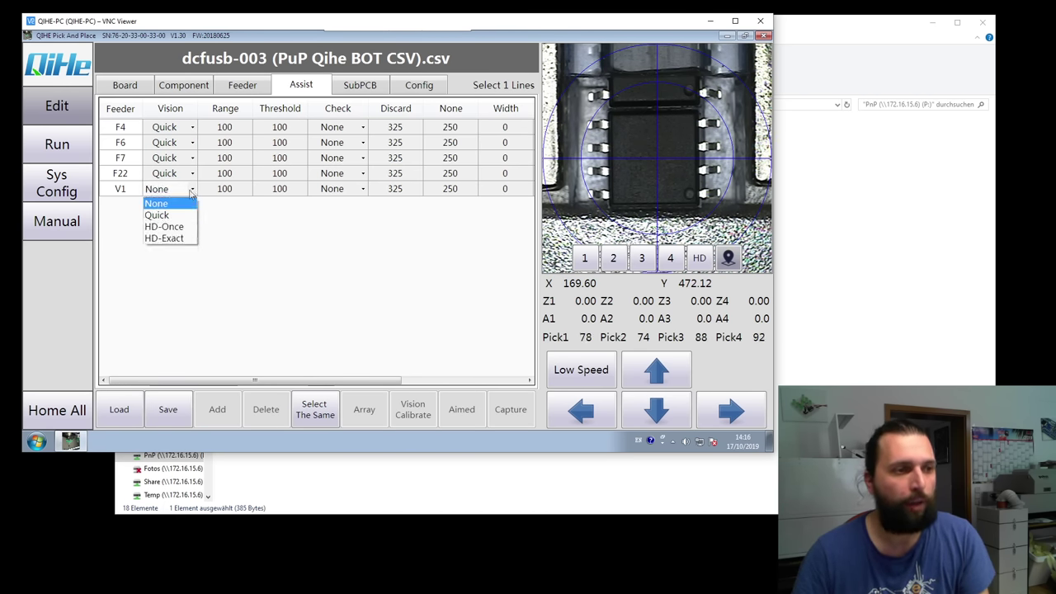
click(172, 239)
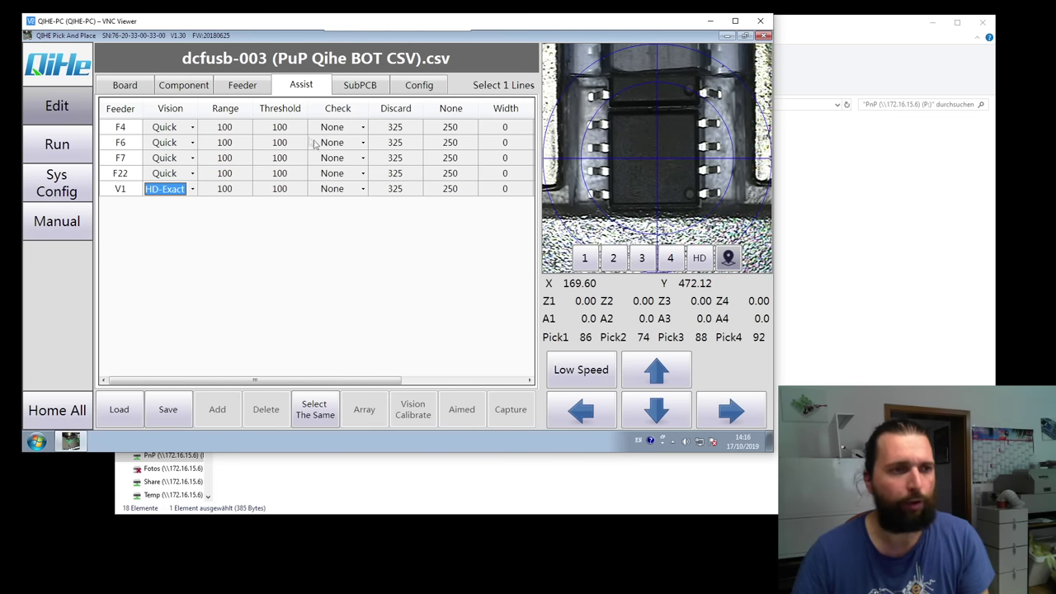
Set the pick-up check of all five feeders to Vacuum.
click(363, 128)
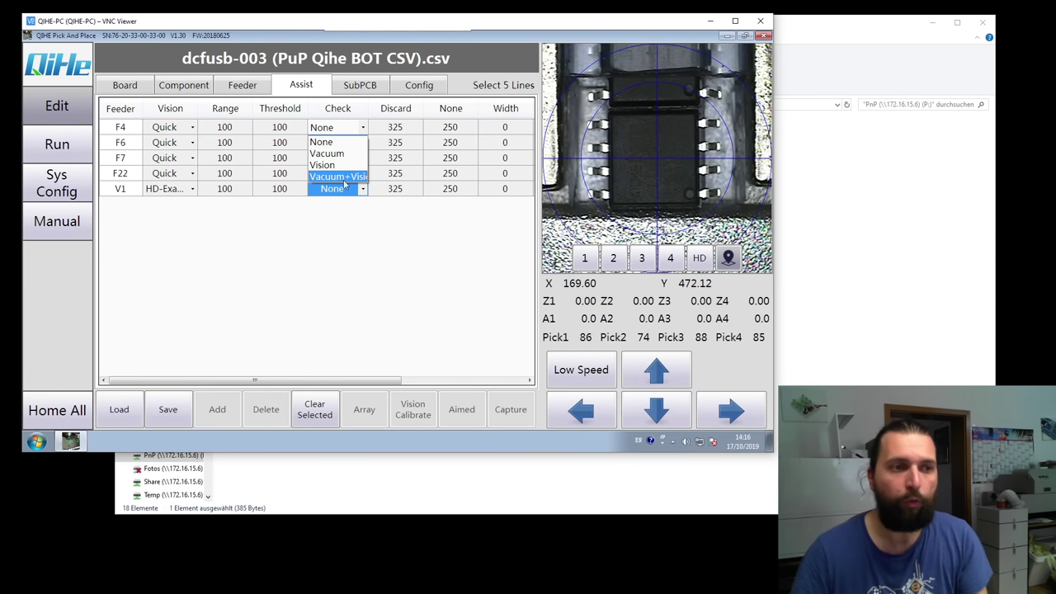
click(333, 155)
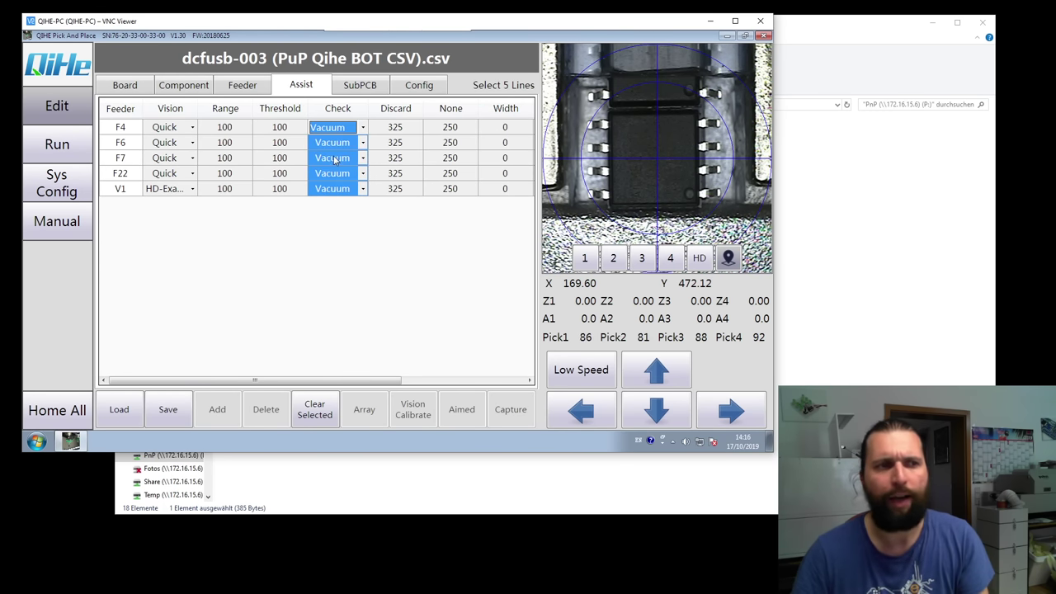
Examine feeder F4's discard threshold, width, height and maximum error settings.
click(387, 131)
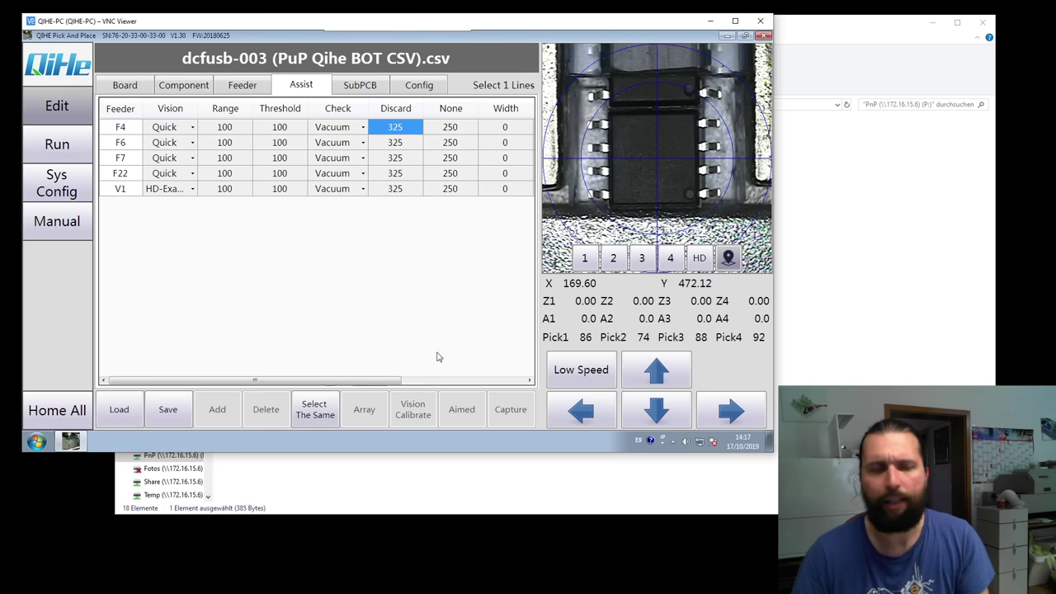
click(431, 379)
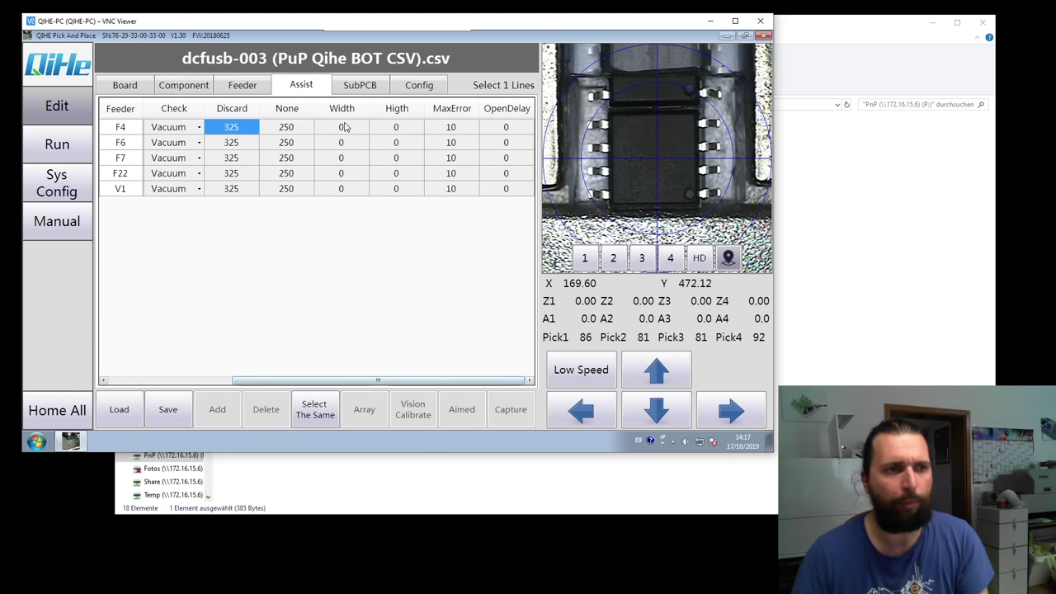
click(363, 132)
click(410, 131)
click(347, 133)
click(411, 128)
double_click(438, 125)
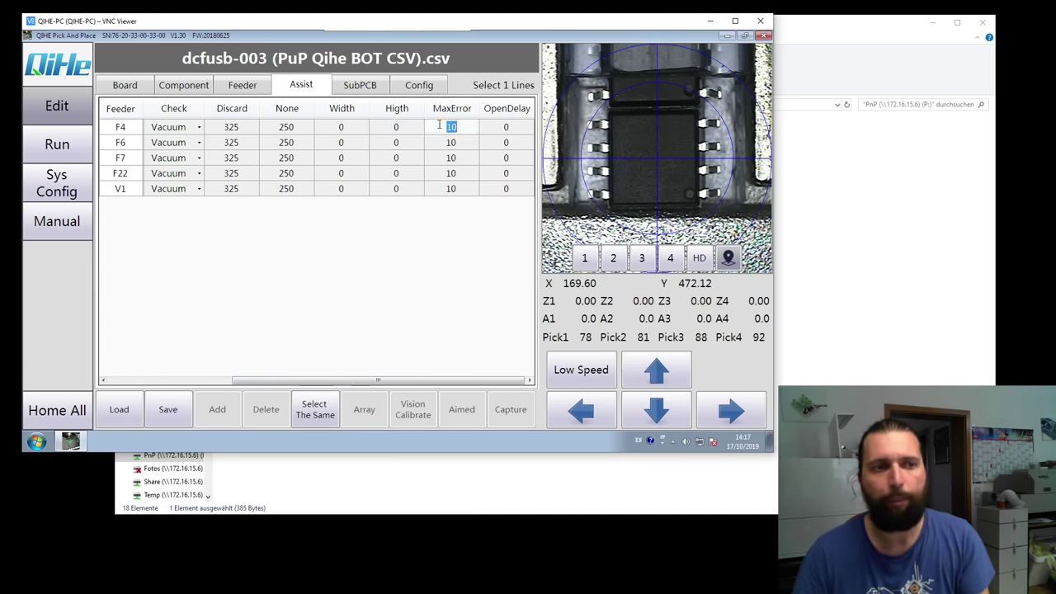
key(Return)
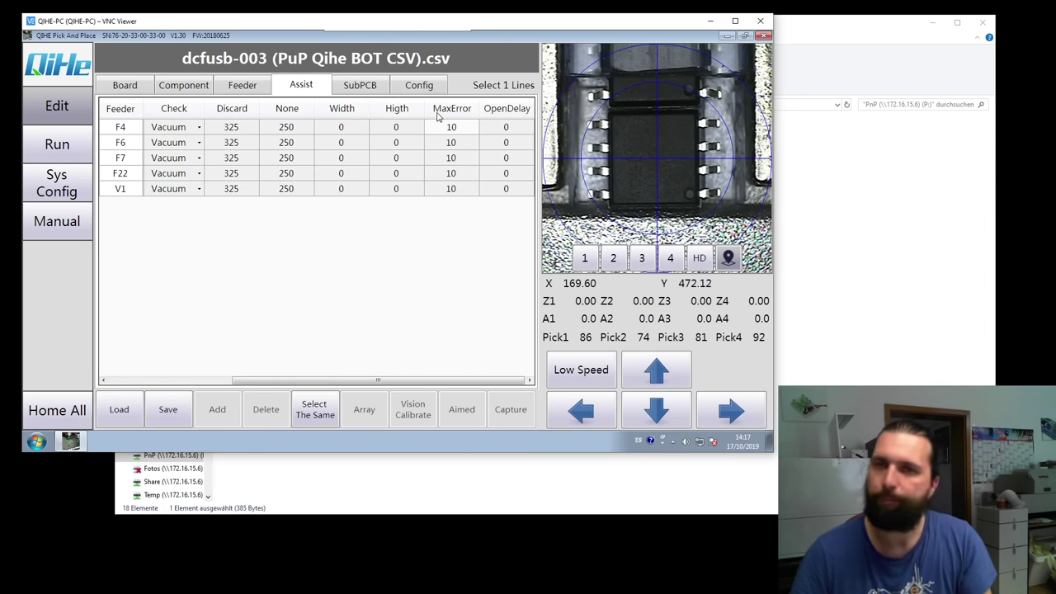
Set feeder F4's component width to 2 and its height to 1.25.
click(346, 132)
click(345, 130)
text(2)
click(394, 127)
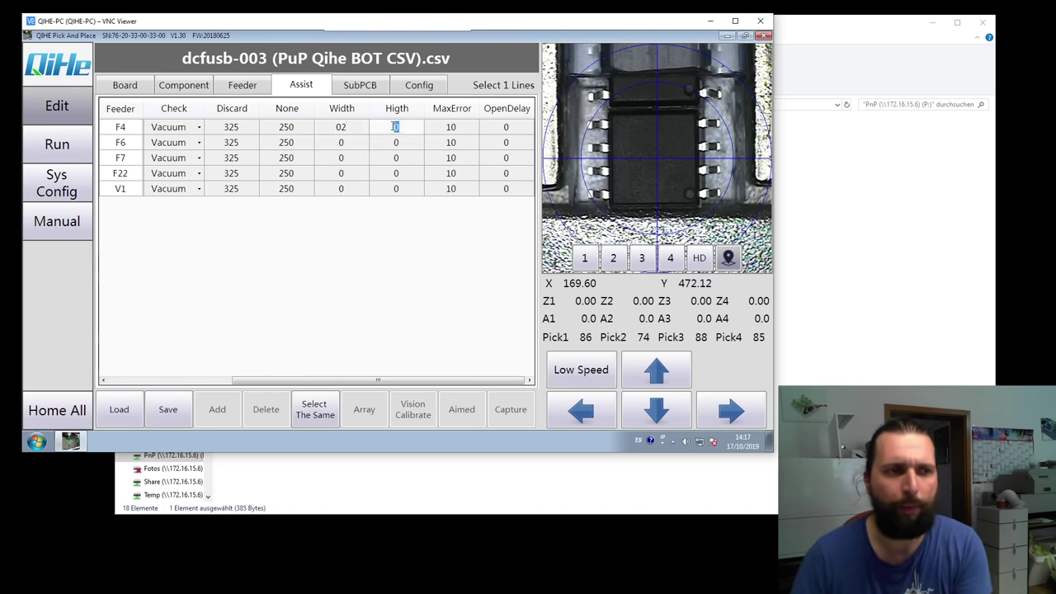
text(1.25)
click(399, 145)
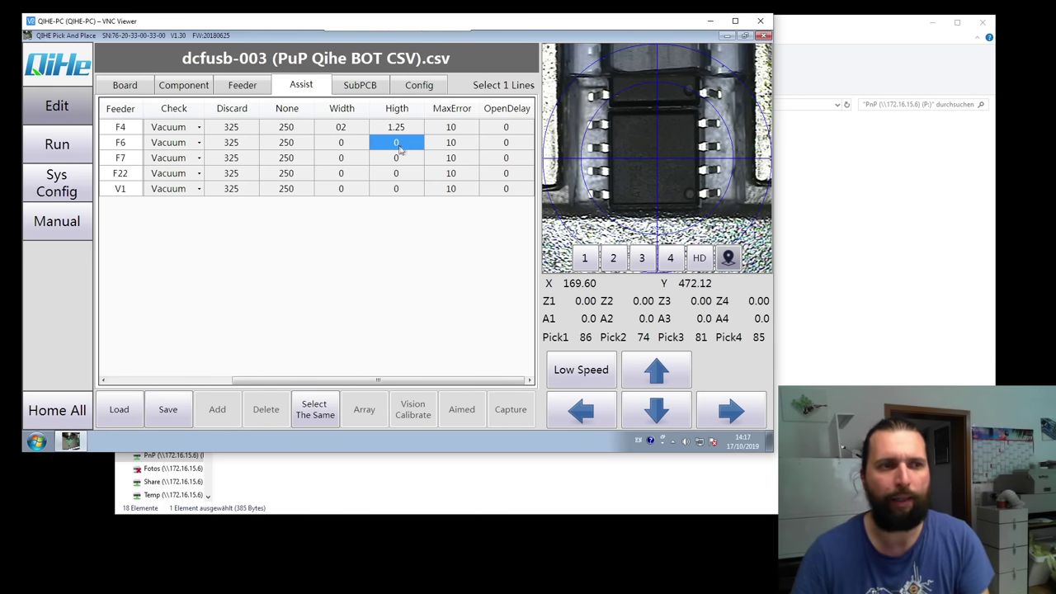
double_click(356, 130)
text(2)
click(361, 144)
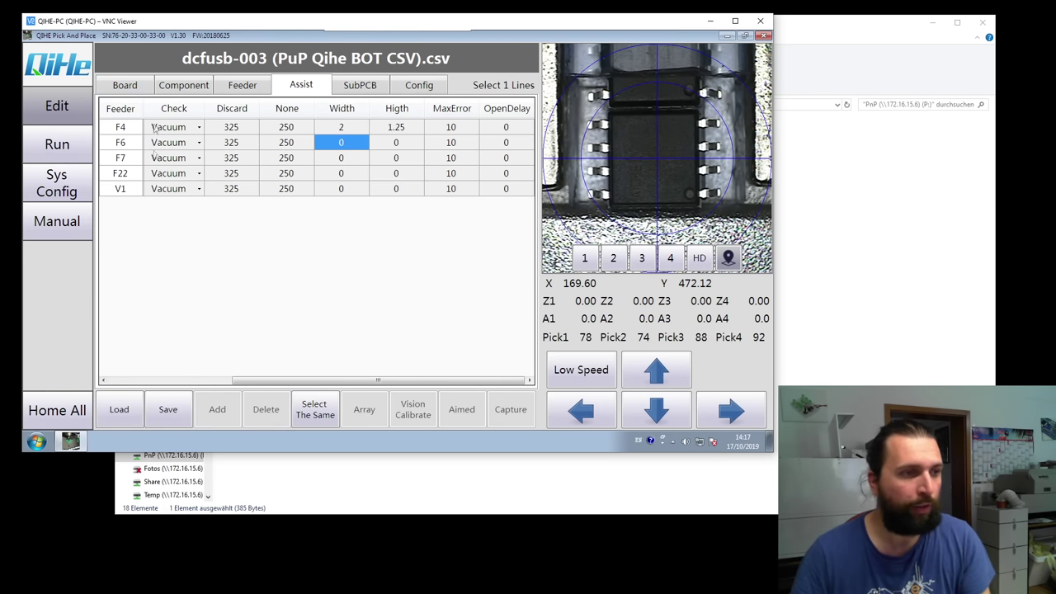
Return to the board settings and save the job as a QHD file named dcfusb-003 (PuP Qihe BOT CSV).
click(144, 88)
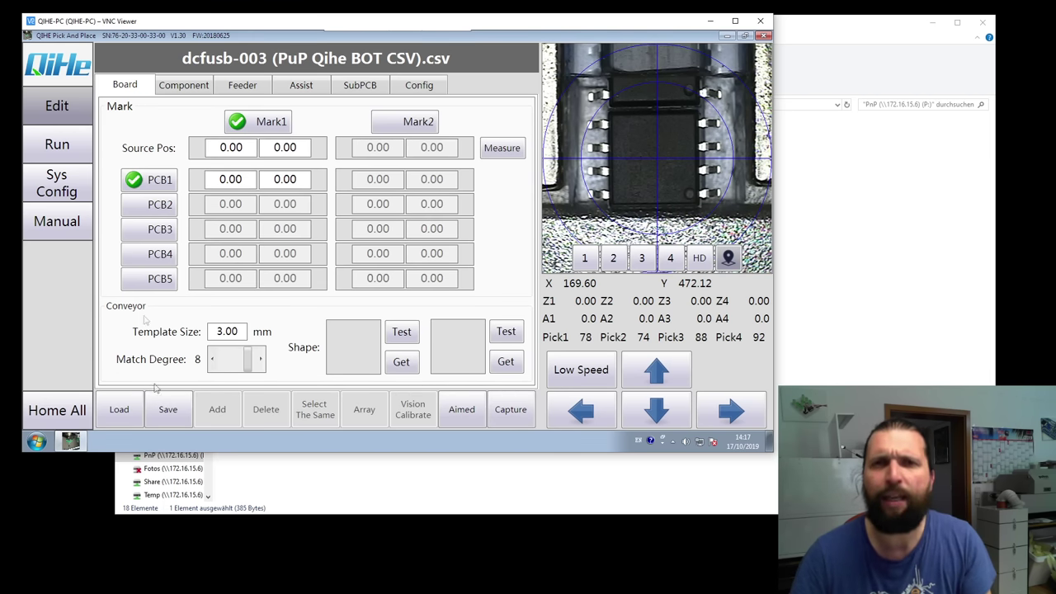
click(169, 409)
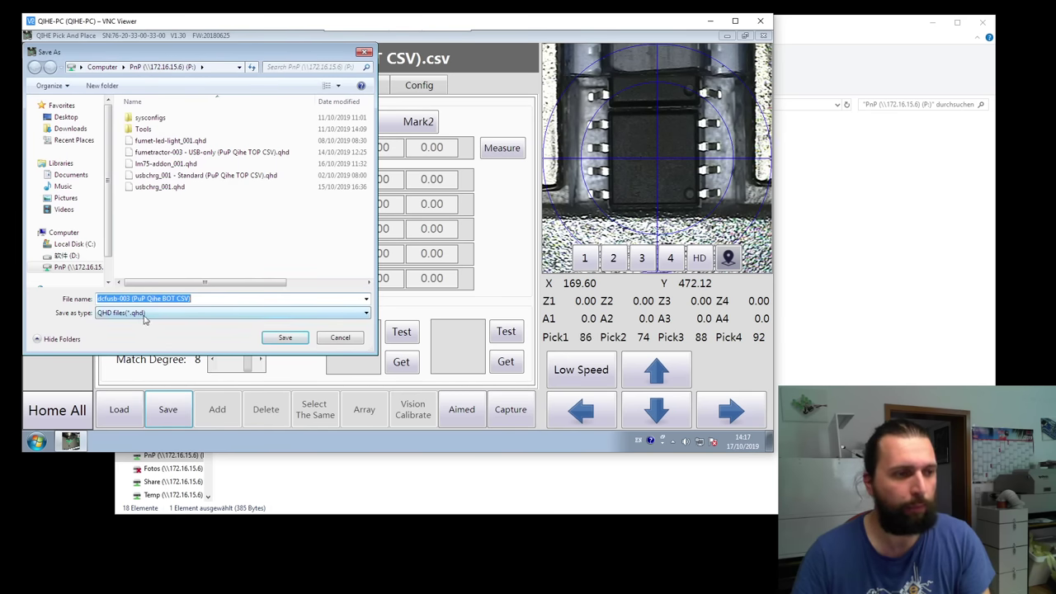
click(284, 338)
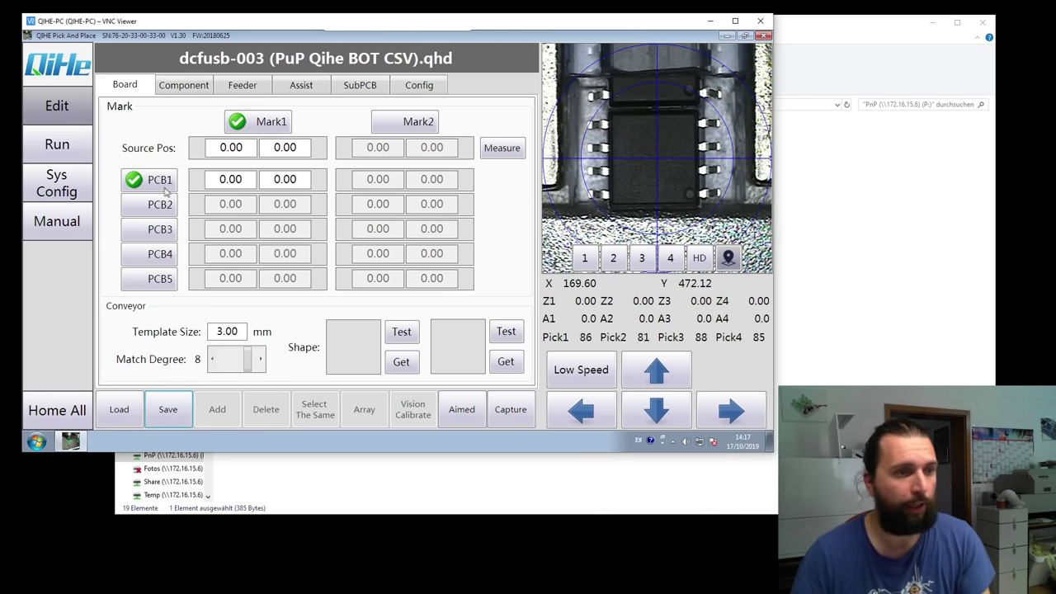
Move the camera at high speed to the board corner with the mounting hole below the eHaJo.de lettering.
click(587, 375)
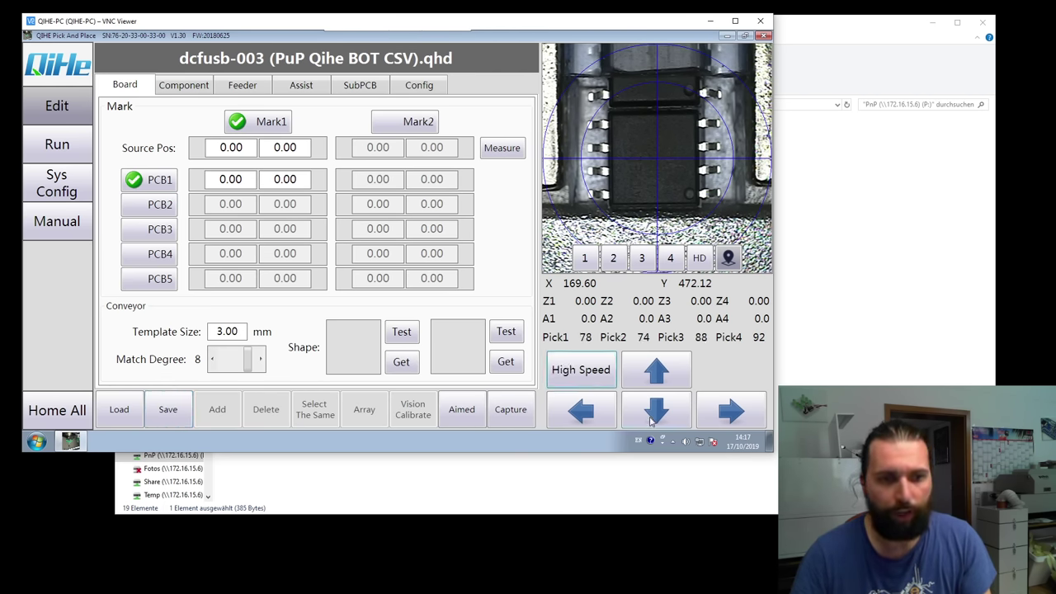
click(652, 419)
drag(652, 419, 654, 418)
drag(730, 410, 731, 410)
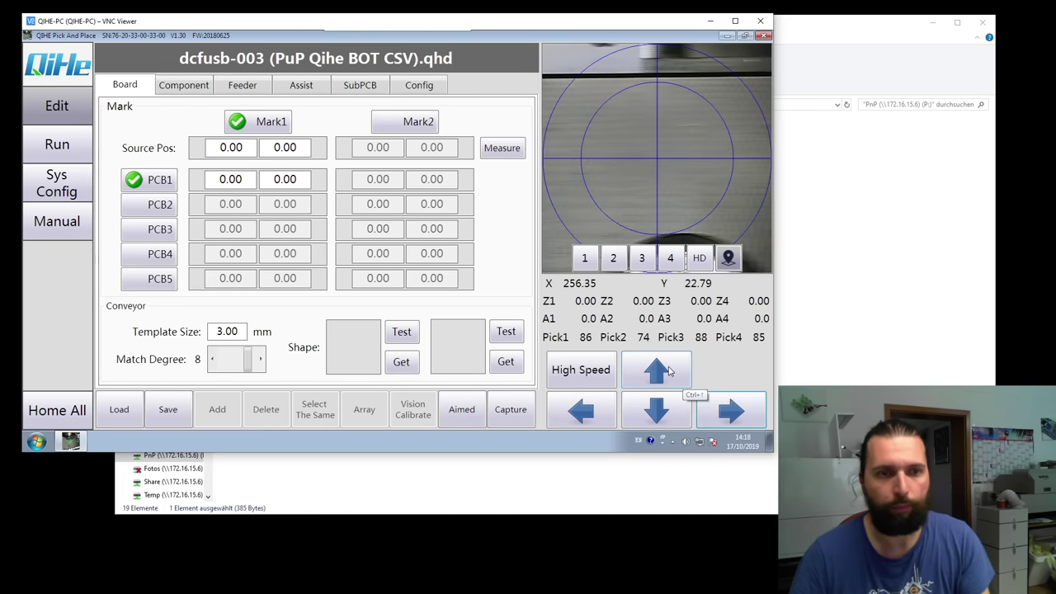
drag(668, 371, 668, 371)
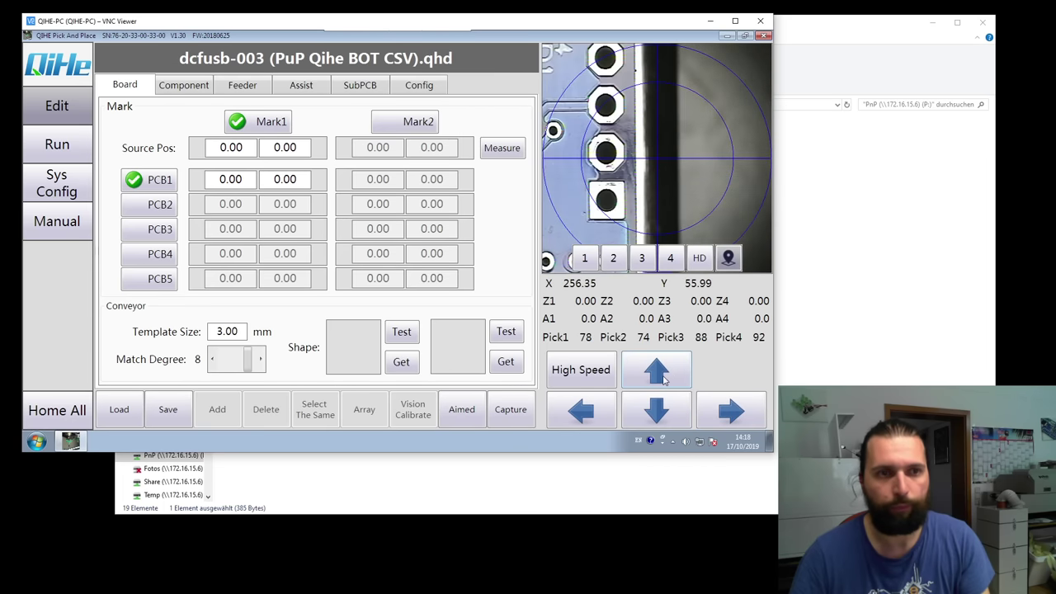
drag(598, 414, 593, 411)
drag(718, 404, 717, 405)
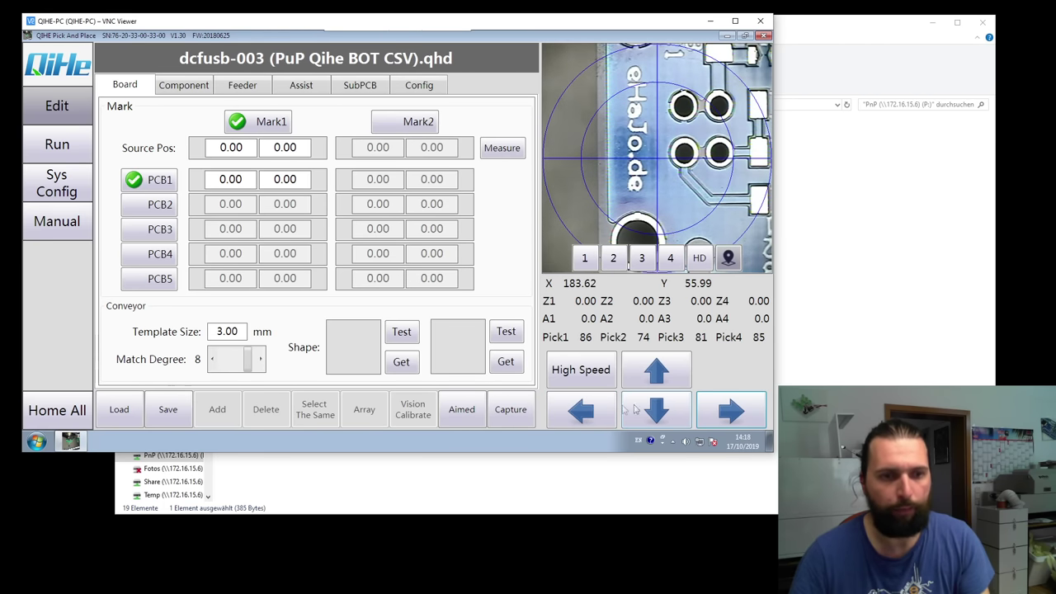
drag(651, 410, 651, 410)
click(657, 374)
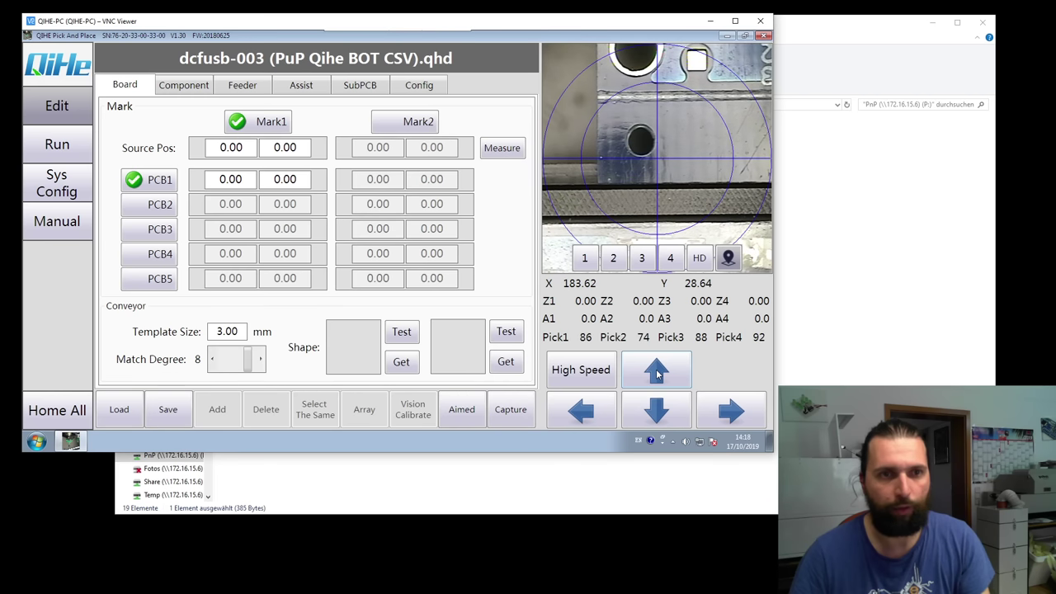
Centre the camera on the square fiducial beside the mounting hole, using low speed for the fine positioning.
click(697, 64)
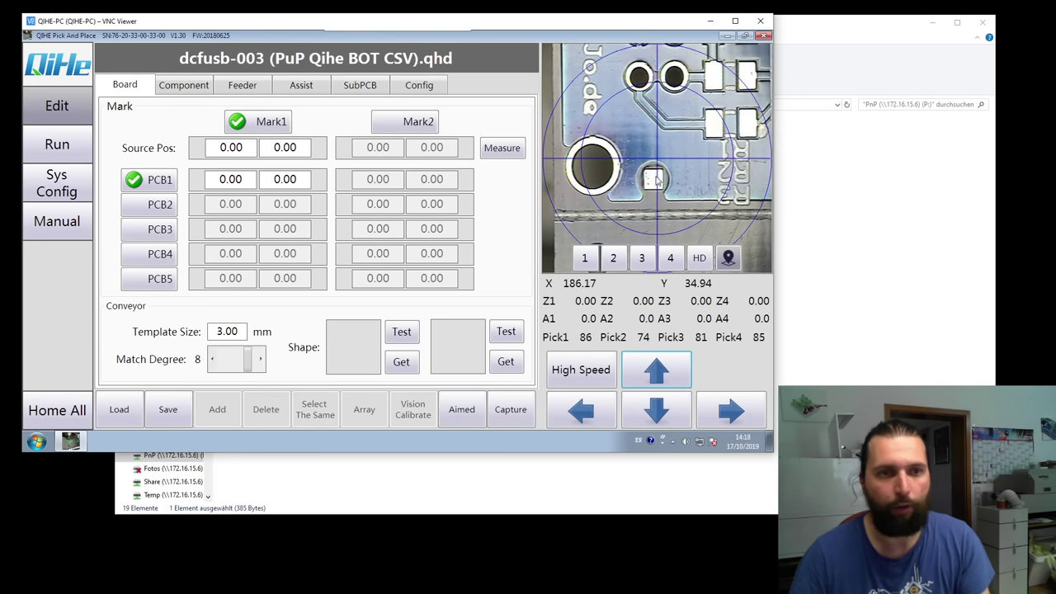
click(656, 180)
click(585, 367)
click(584, 417)
click(584, 417)
click(584, 416)
click(672, 423)
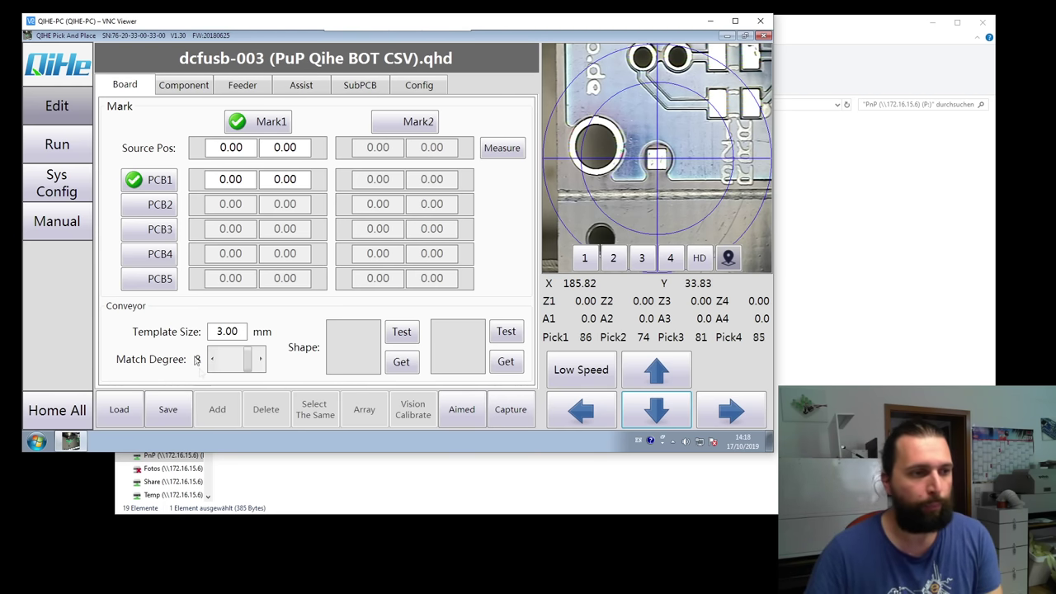
Switch to Pulsonix, show the dcfusb-003 PCB layout mirrored with the 202-Bot-Signals colours, and select the fiducial beside the four-pin header.
click(246, 149)
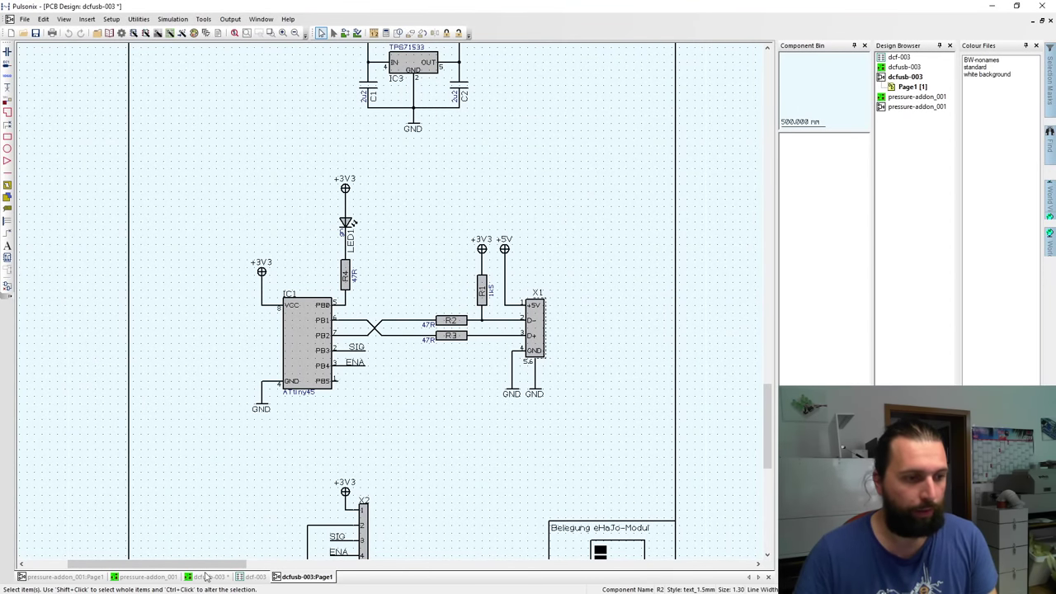
click(207, 577)
scroll(251, 520, up, 1)
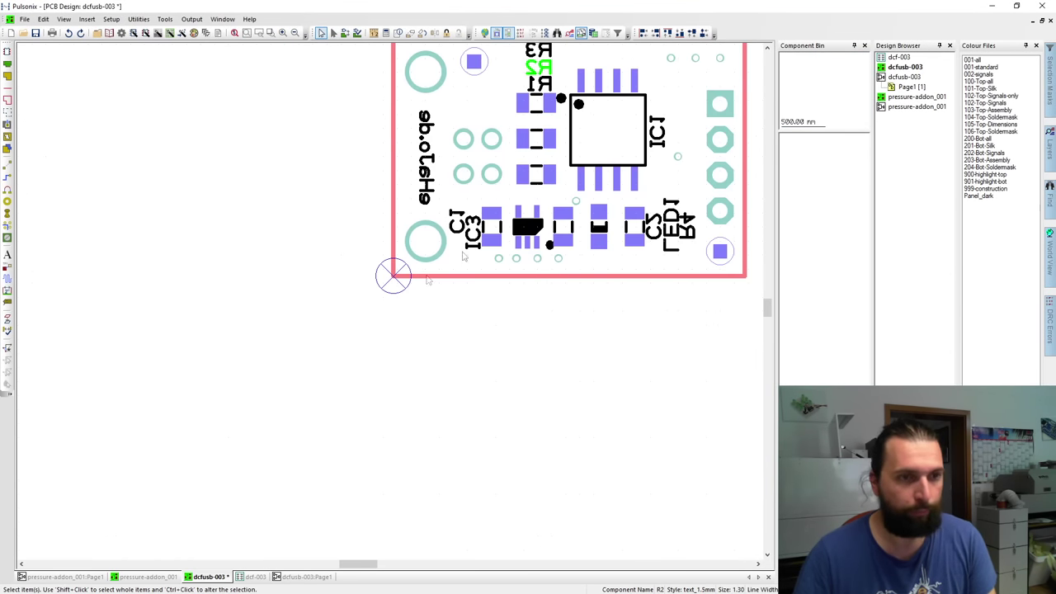
key(m)
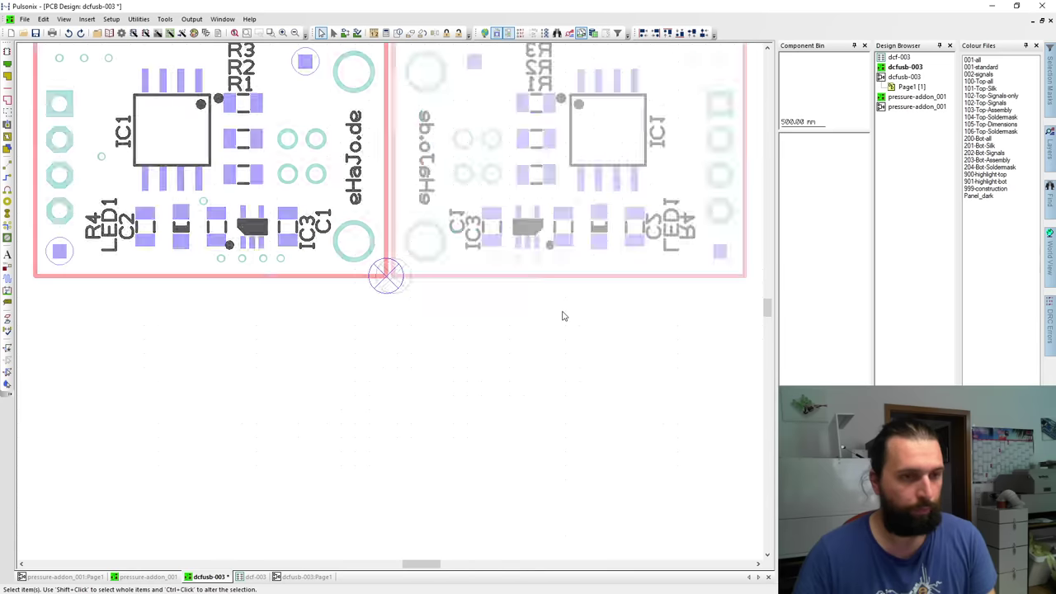
double_click(983, 153)
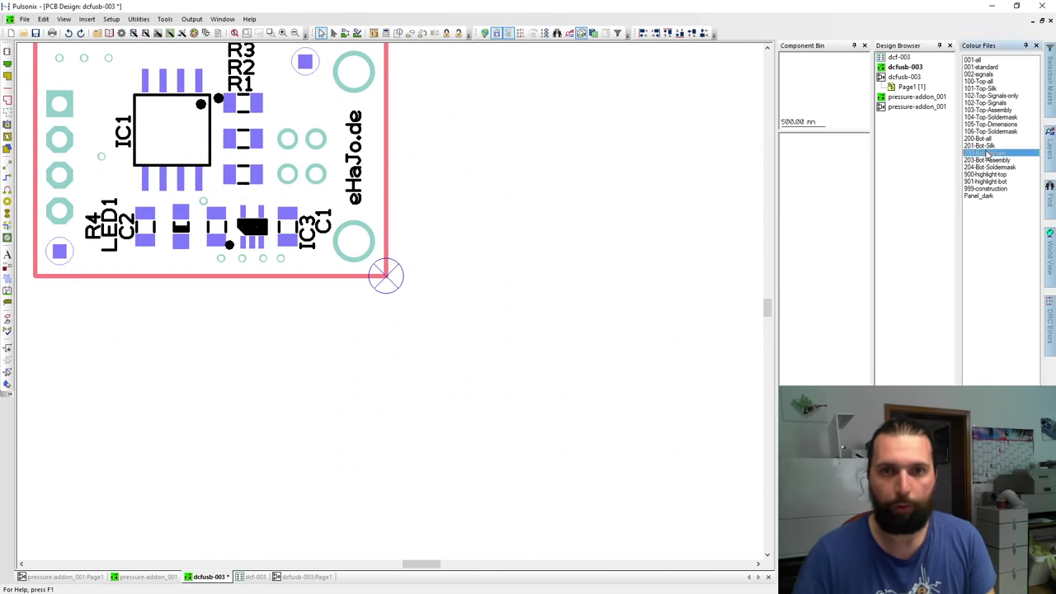
middle_drag(209, 234, 406, 307)
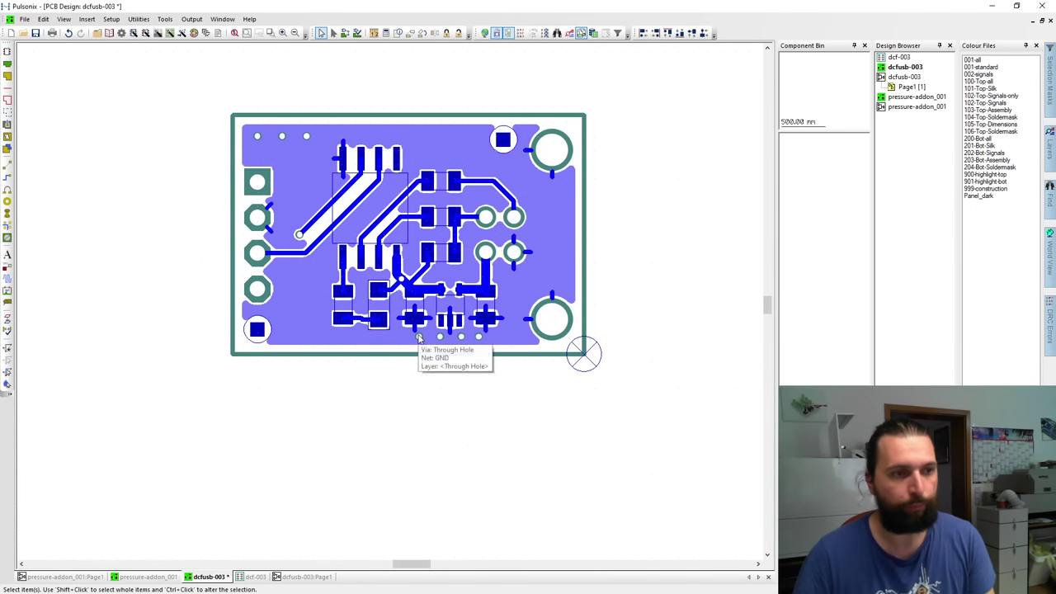
click(258, 331)
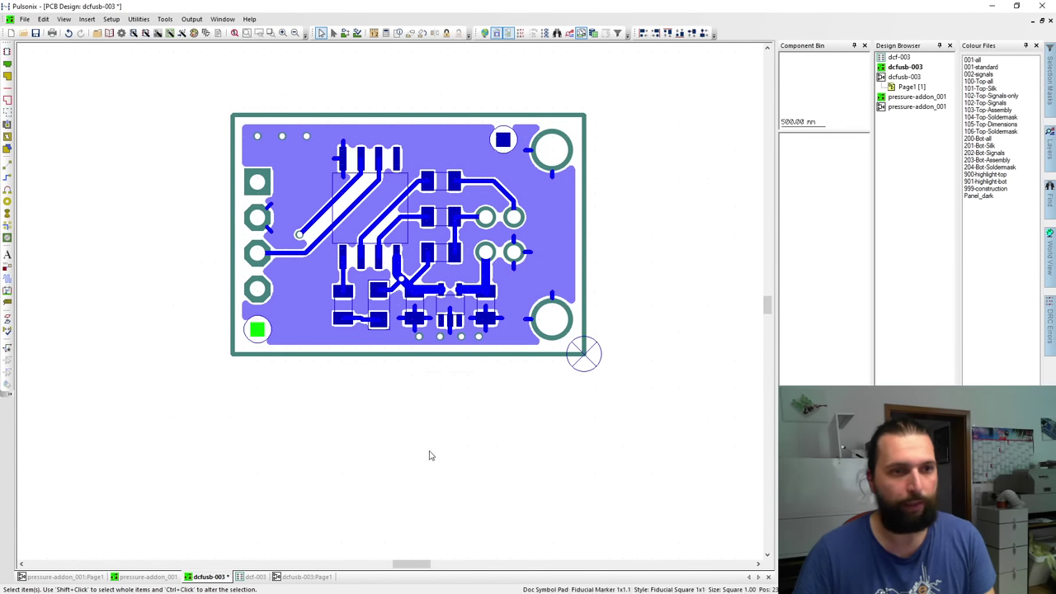
Switch back to the QIHE machine and move the camera at high speed to the fiducial beside R4 and LED1.
key(alt+Tab)
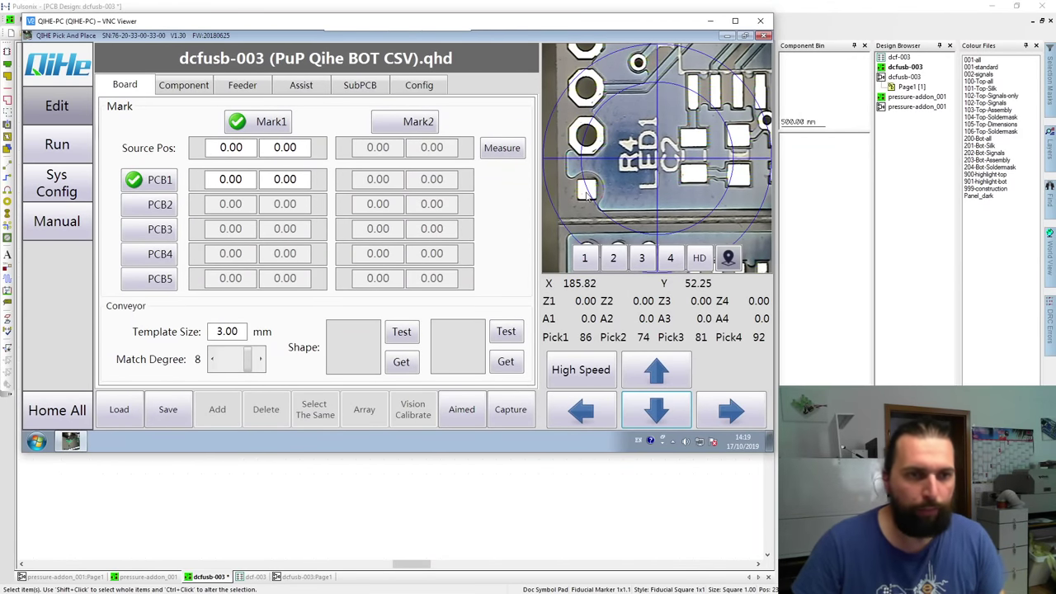
click(586, 192)
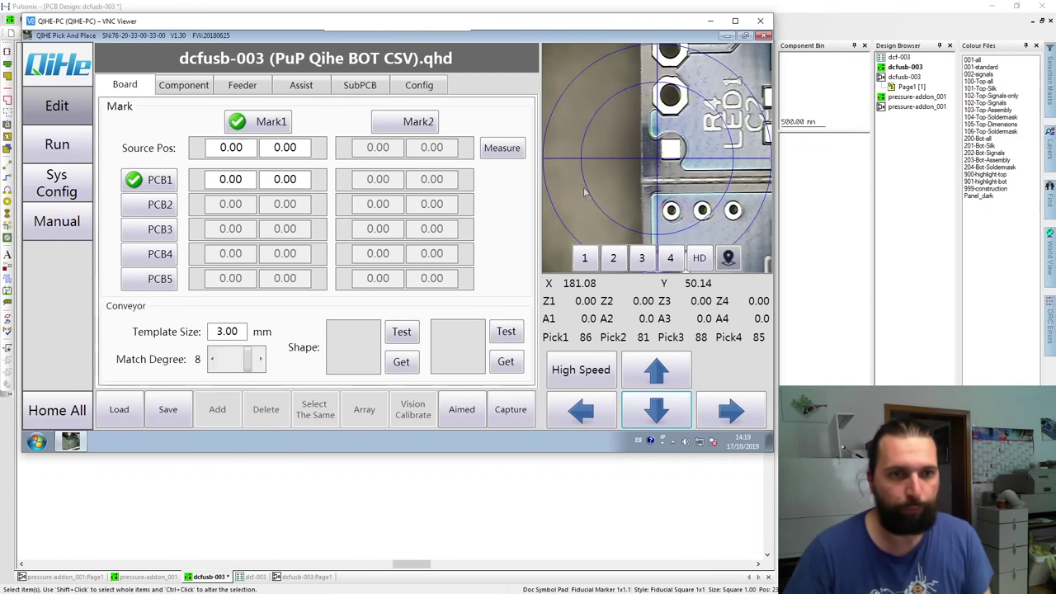
click(684, 220)
click(680, 221)
click(646, 227)
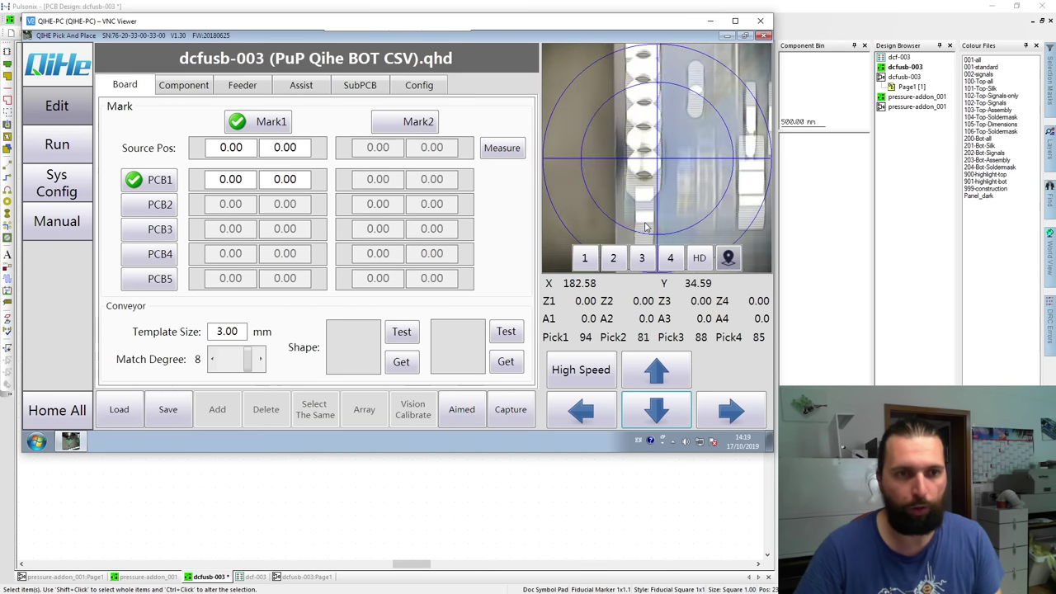
click(651, 195)
click(651, 143)
Fine-position the camera at low speed onto the centre of the fiducial beside R4, at about X 181.90, Y 33.63.
click(580, 370)
click(744, 422)
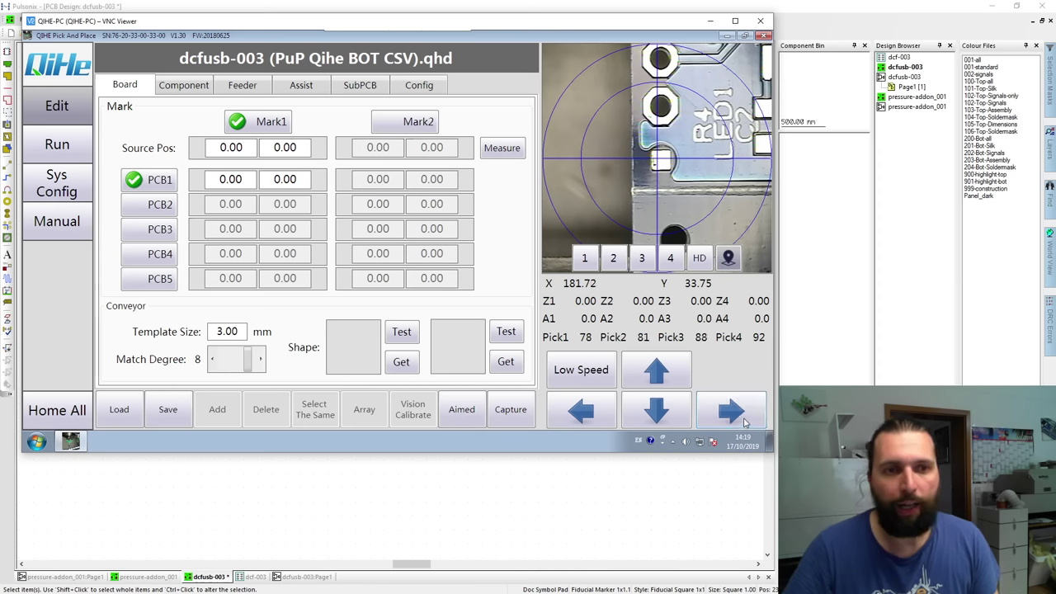
click(743, 422)
click(744, 423)
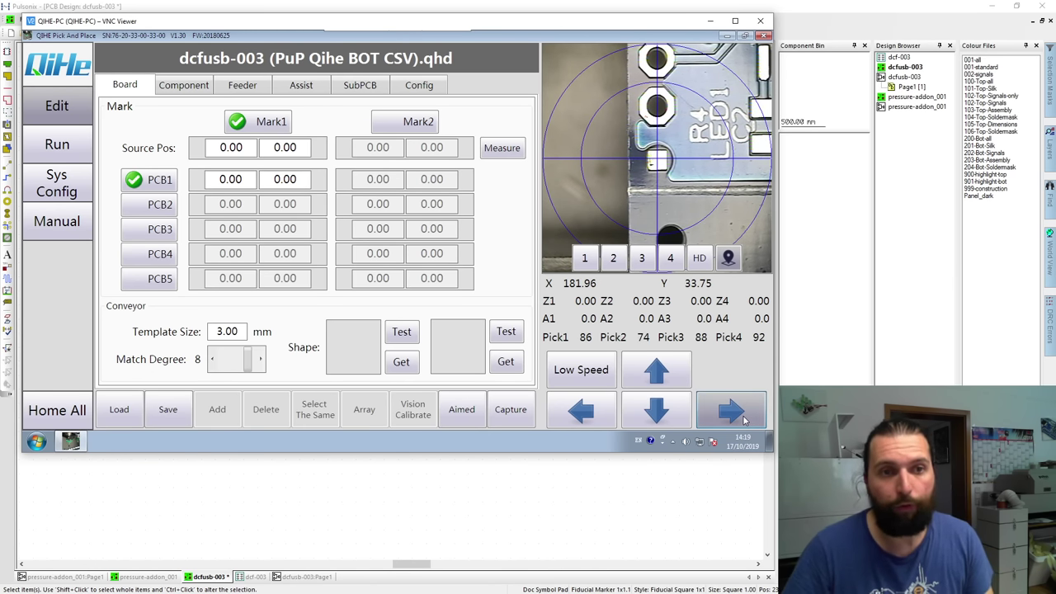
click(664, 422)
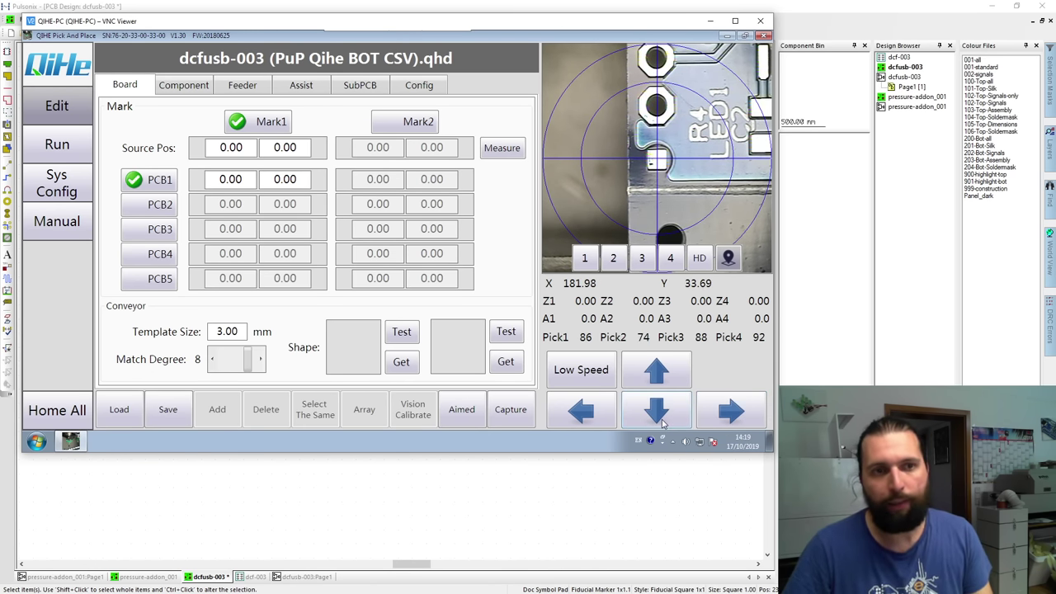
click(663, 421)
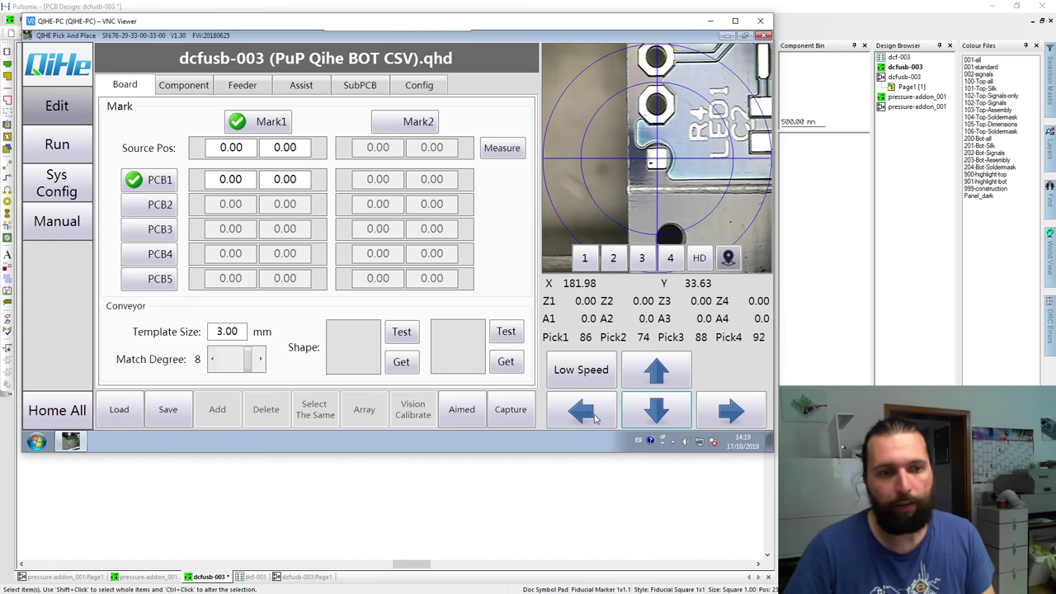
click(596, 419)
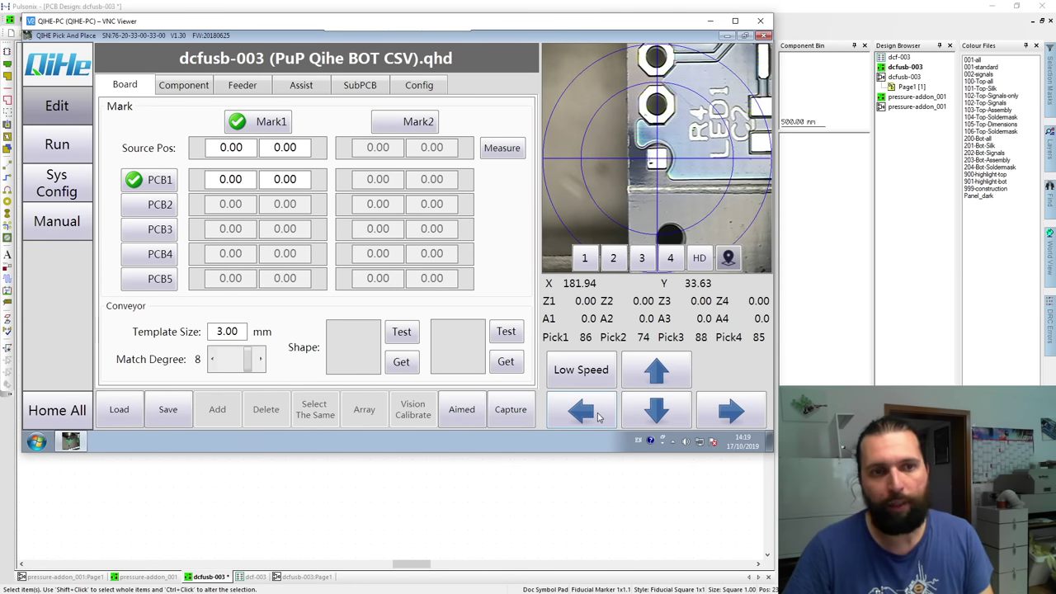
click(600, 418)
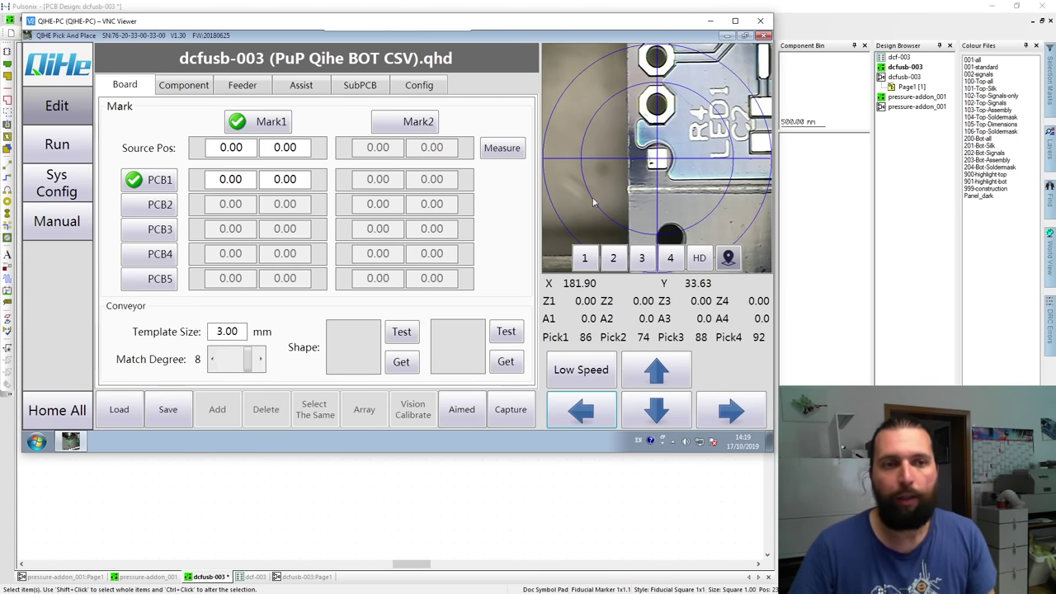
Switch to Pulsonix and compare the board's unmirrored and mirrored views, using the 201-Bot-Silk colours.
key(alt+Tab)
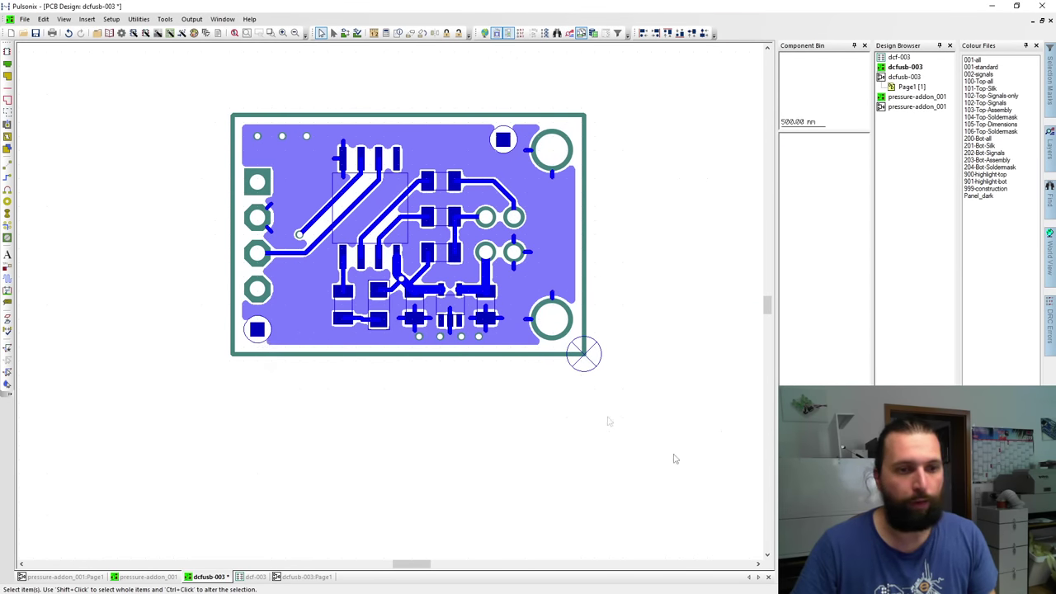
key(f)
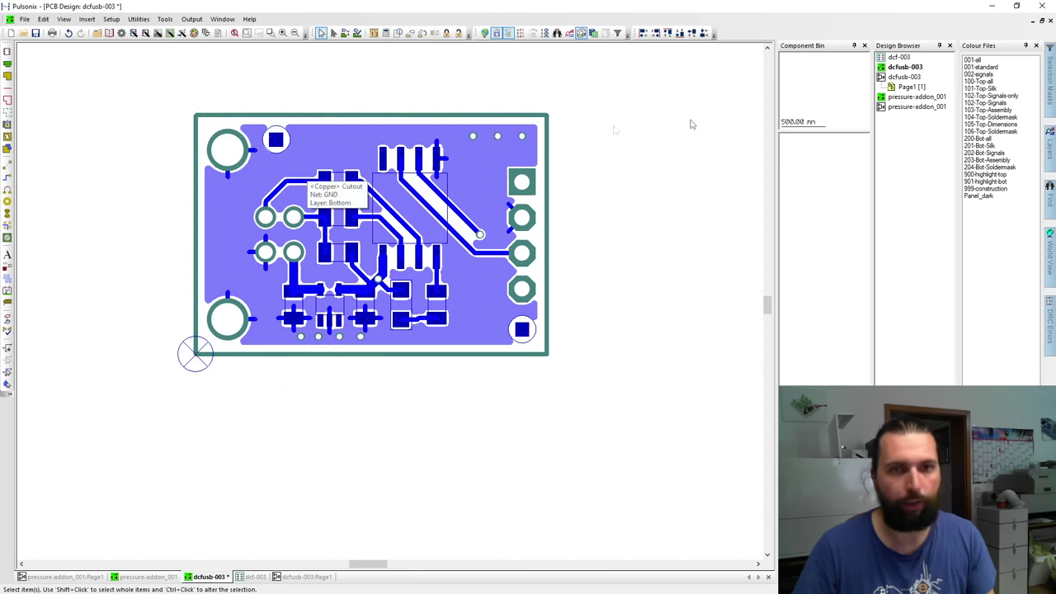
double_click(981, 145)
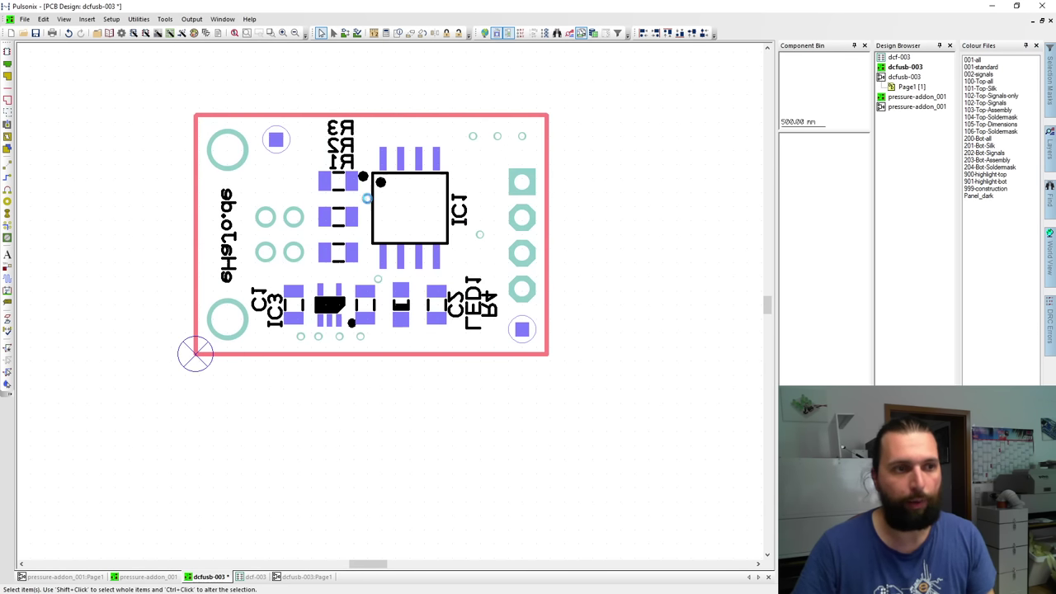
key(f)
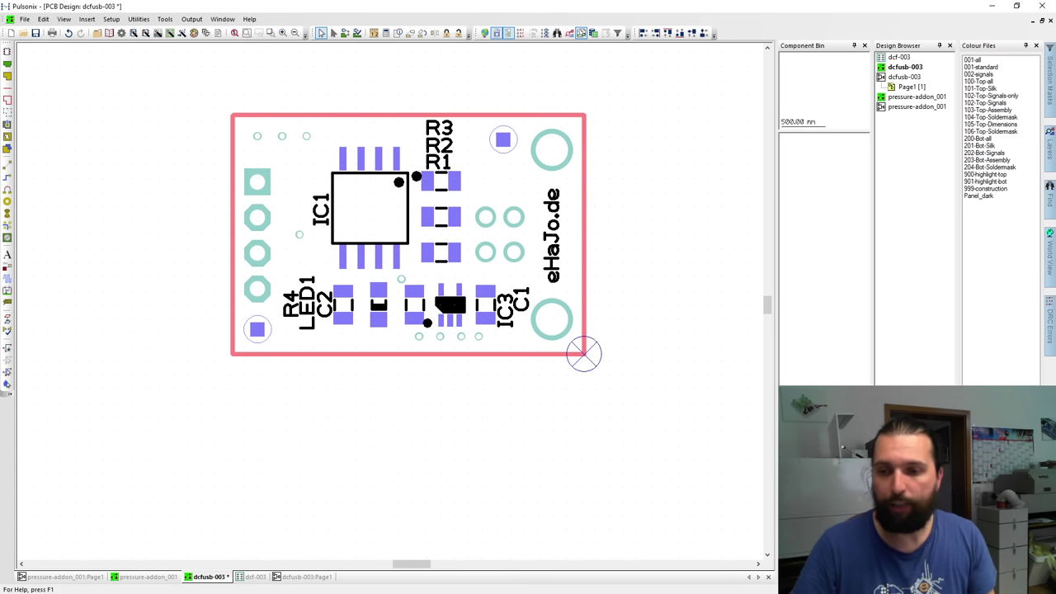
Switch back to the QIHE machine, check the component list's X and Y coordinates, and return to the board settings.
key(alt+Tab)
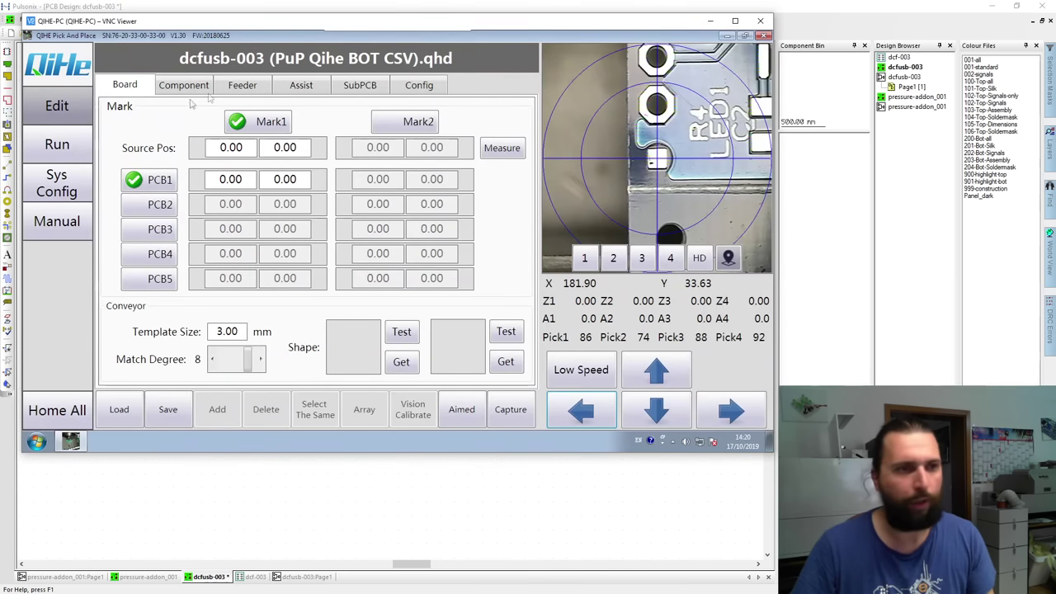
click(184, 85)
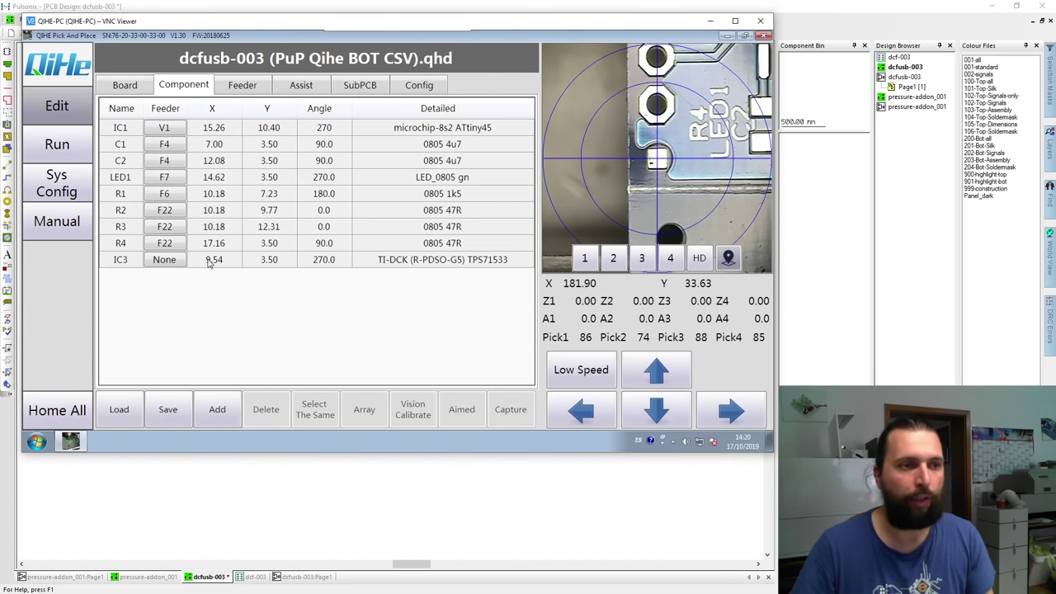
click(125, 84)
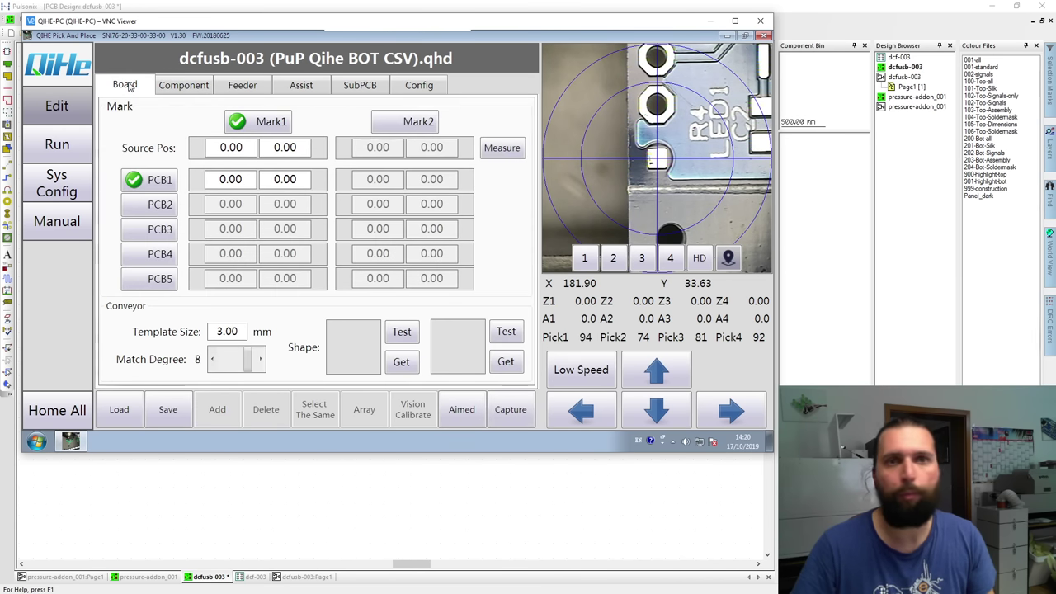
Switch to Pulsonix, apply the 200-Bot-all colours, and look up the coordinates of the fiducial beside the ENA pin.
click(461, 8)
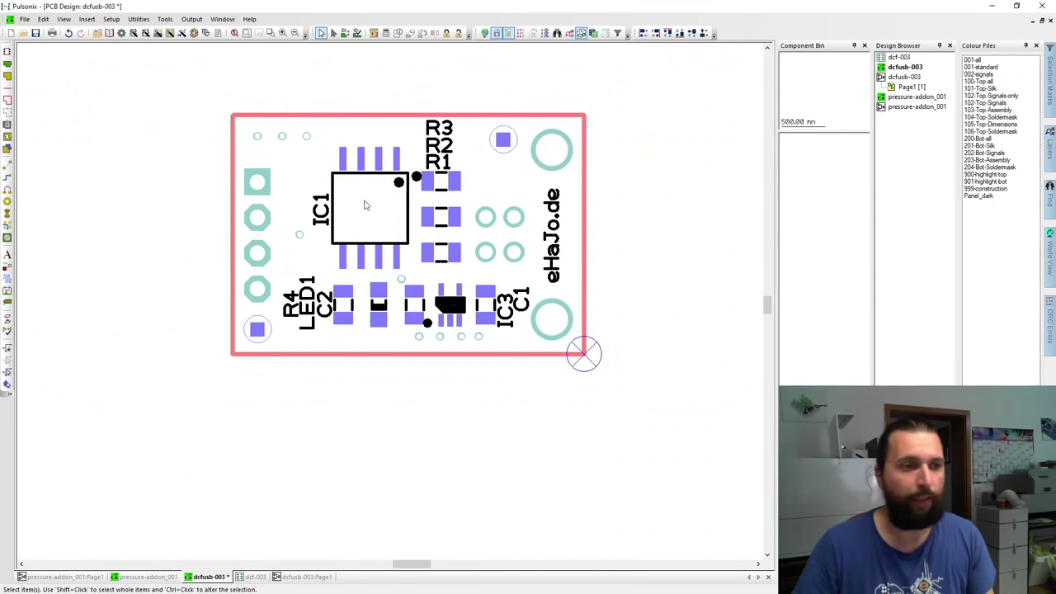
double_click(986, 142)
click(257, 330)
key(t)
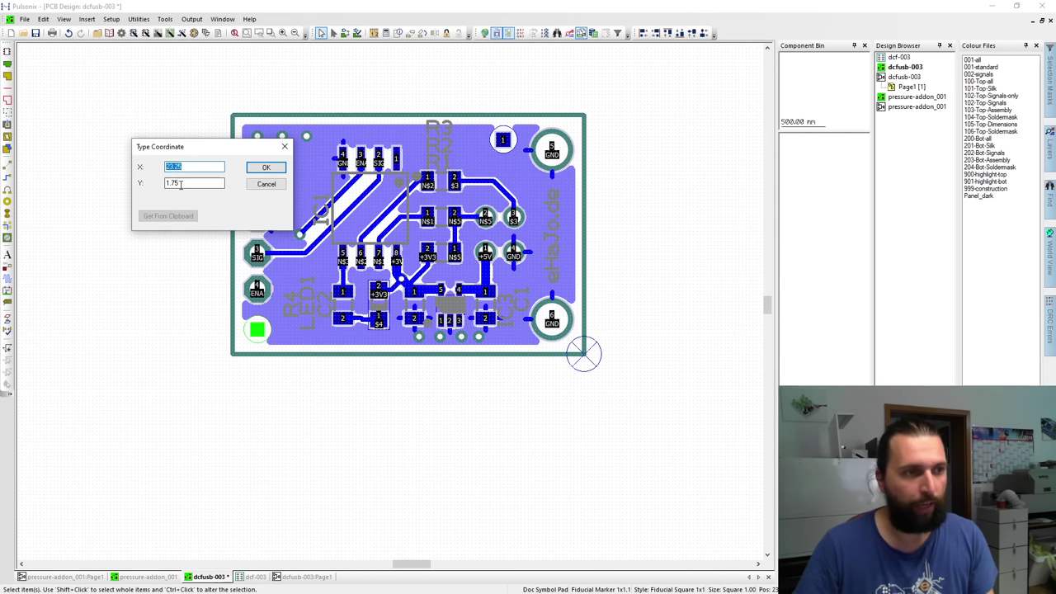
key(Return)
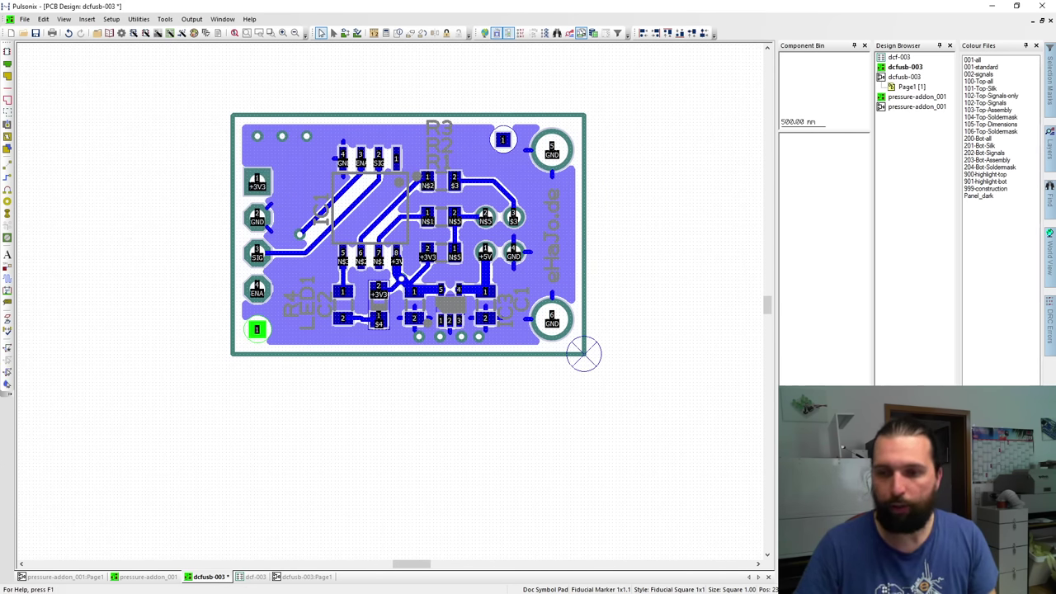
Switch back to the QIHE machine and set Mark1's source position to X 23.25 and Y 1.75.
key(alt+Tab)
double_click(212, 149)
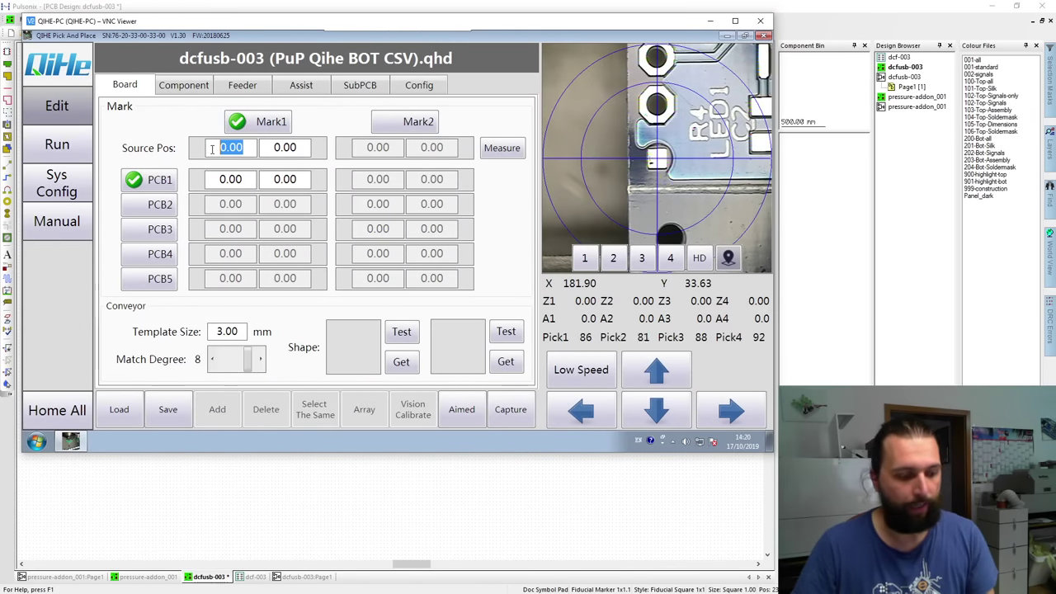
text(23.25)
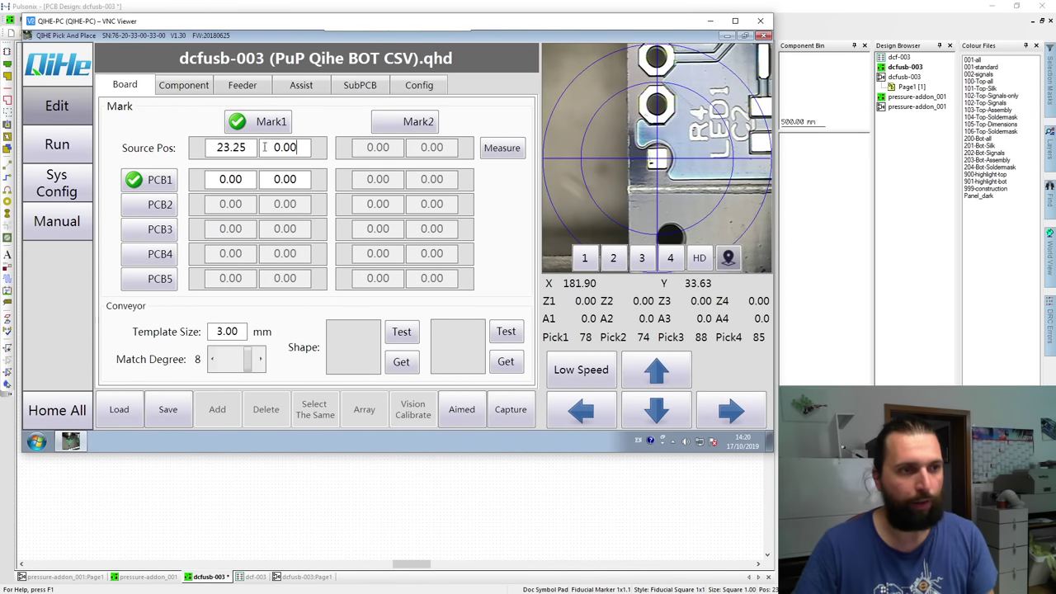
double_click(292, 146)
text(1.75)
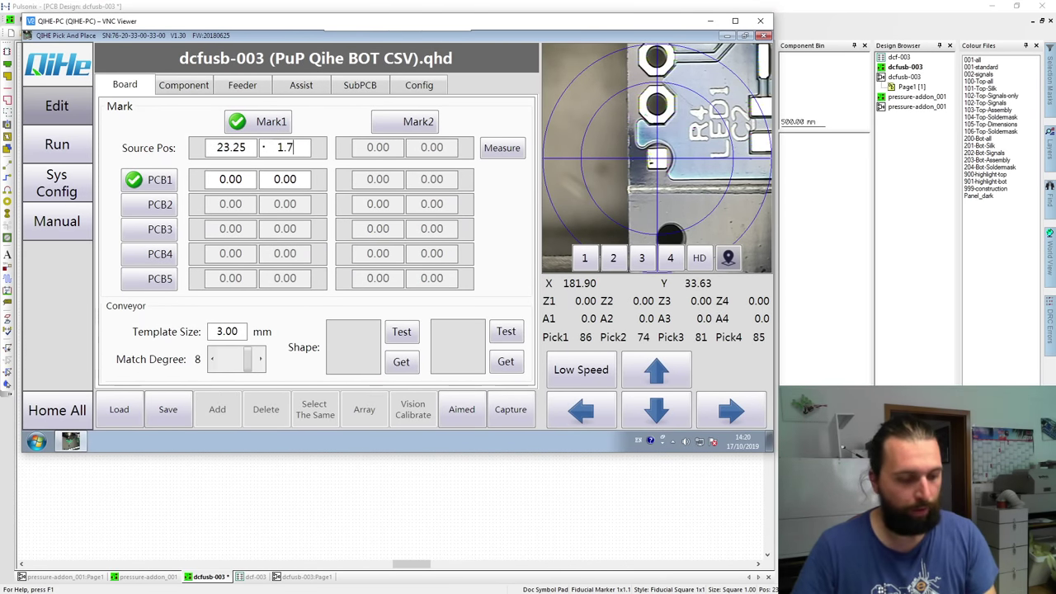
Capture the current camera position as PCB1's Mark1 location, X 181.90 and Y 33.63, and grab the fiducial's shape with a 2.00 mm template size.
click(242, 179)
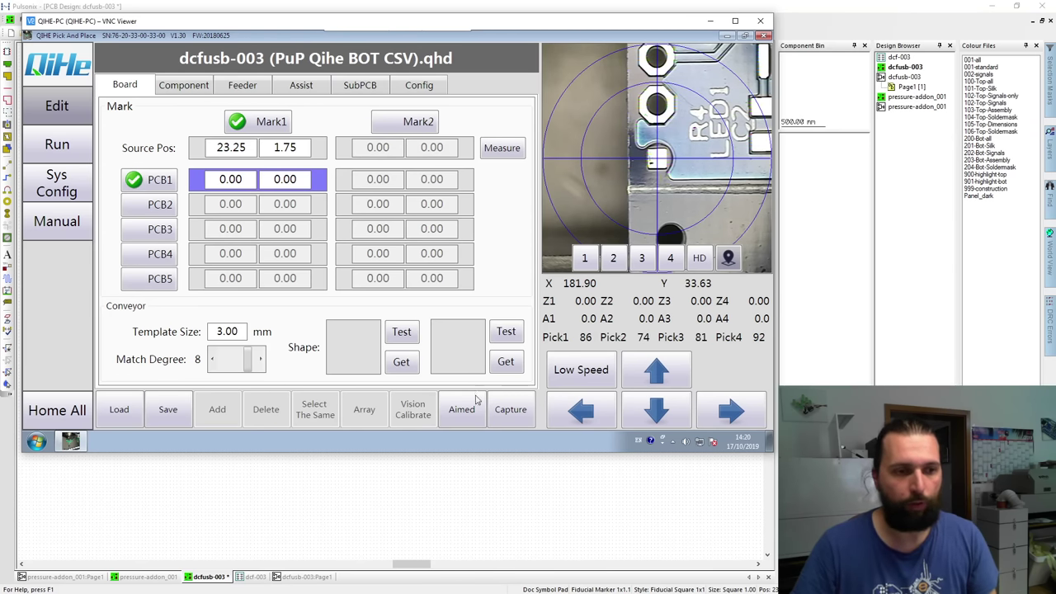
click(516, 416)
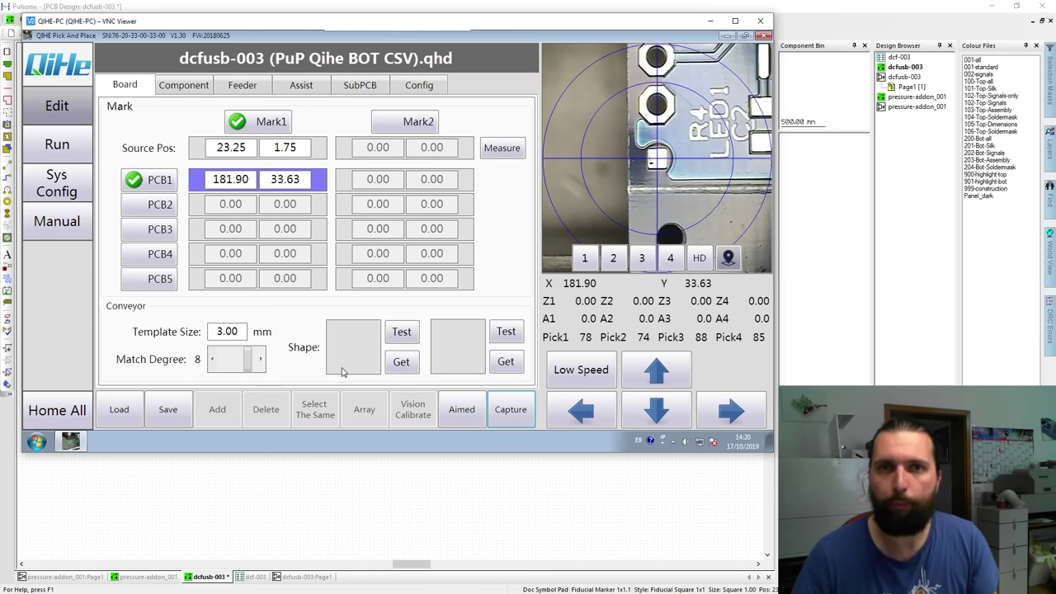
click(416, 368)
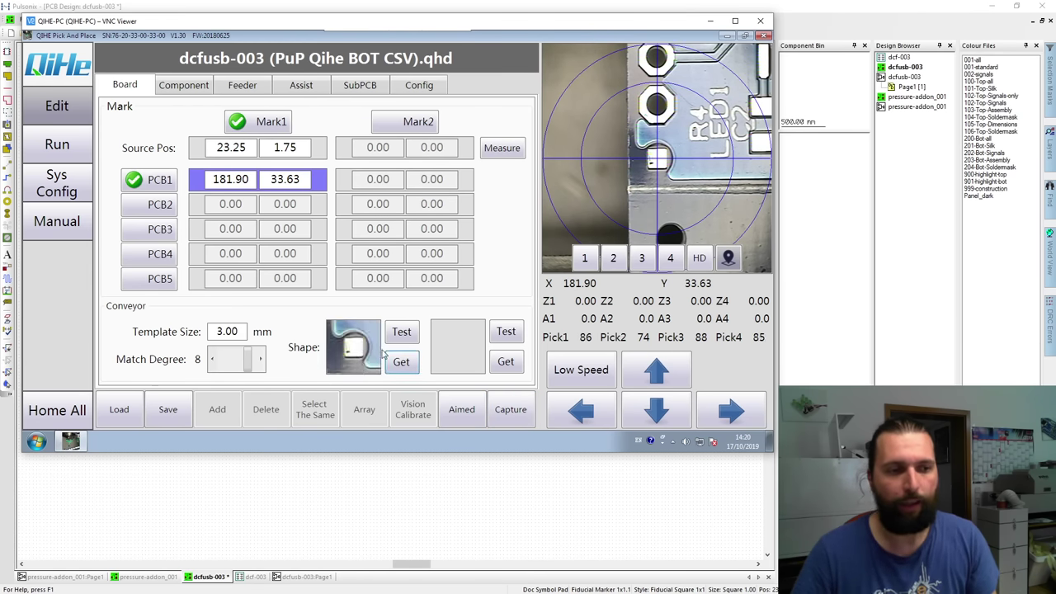
double_click(219, 330)
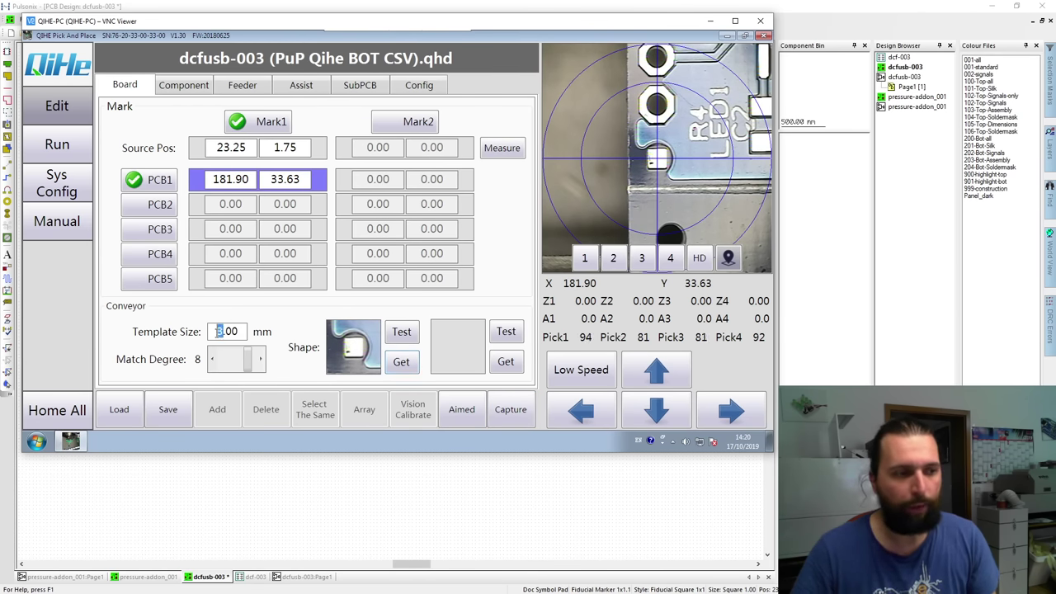
click(394, 364)
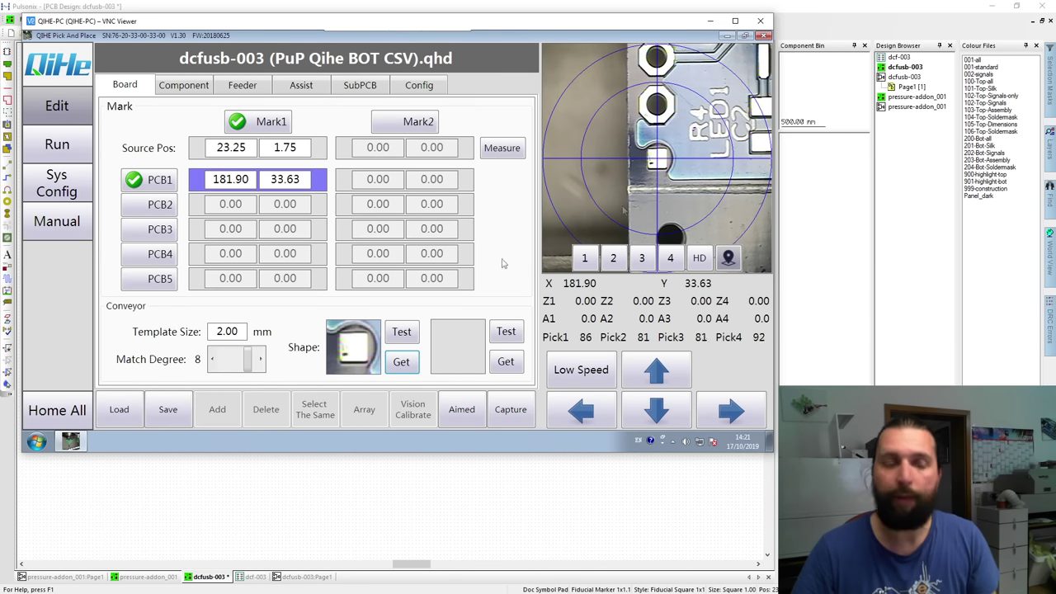
Test the Mark1 template matching on the fiducial while moving the camera to several offset positions around it.
click(400, 338)
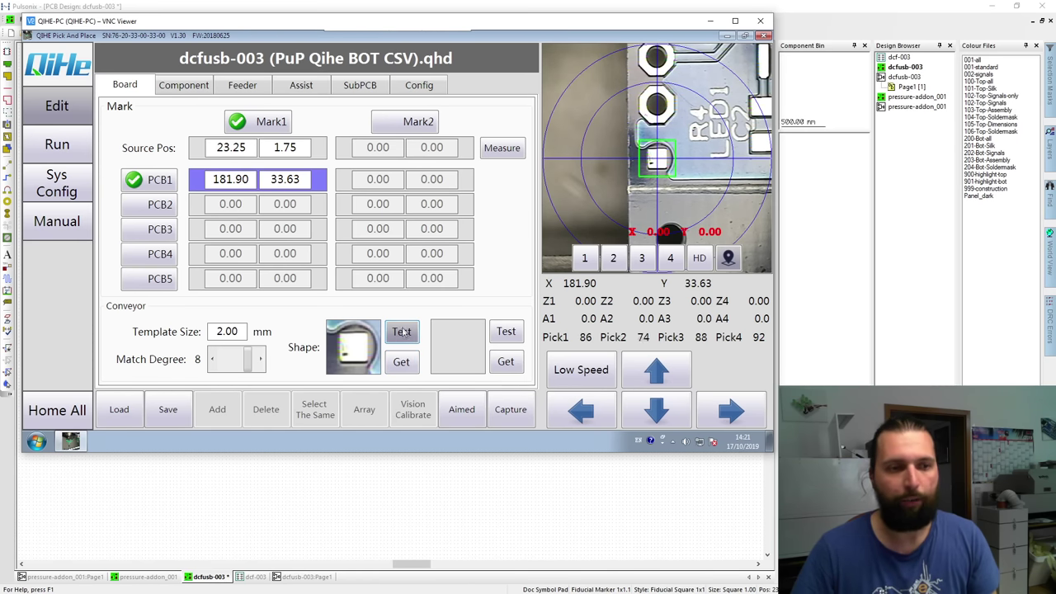
click(581, 411)
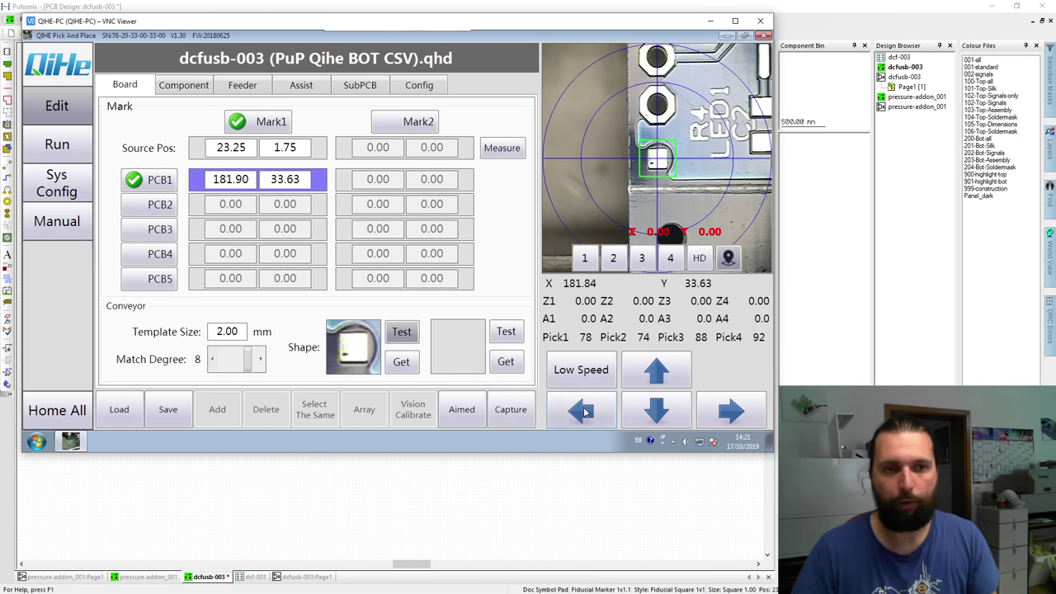
click(622, 179)
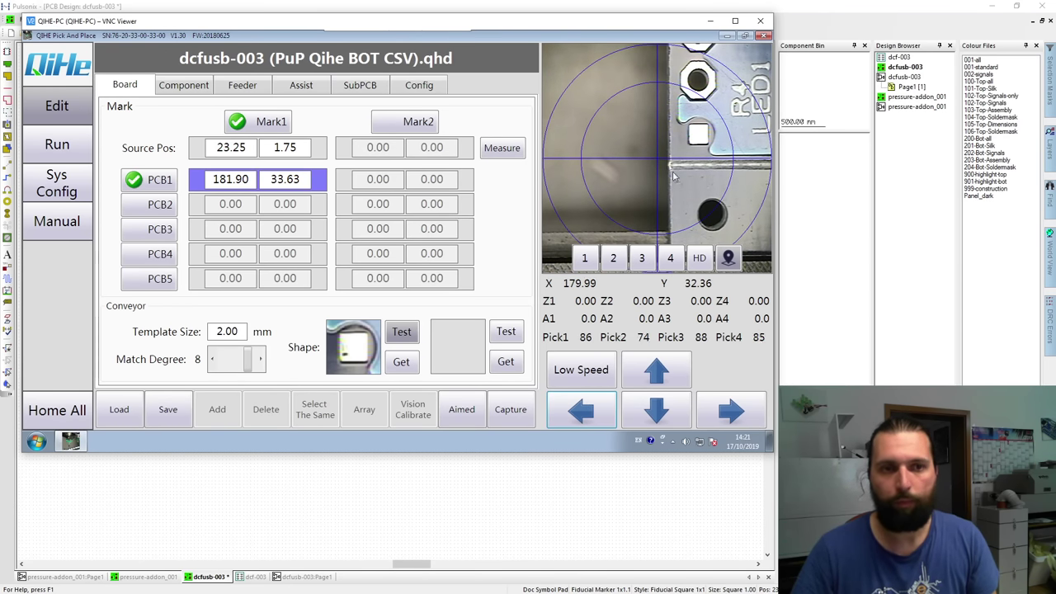
click(673, 175)
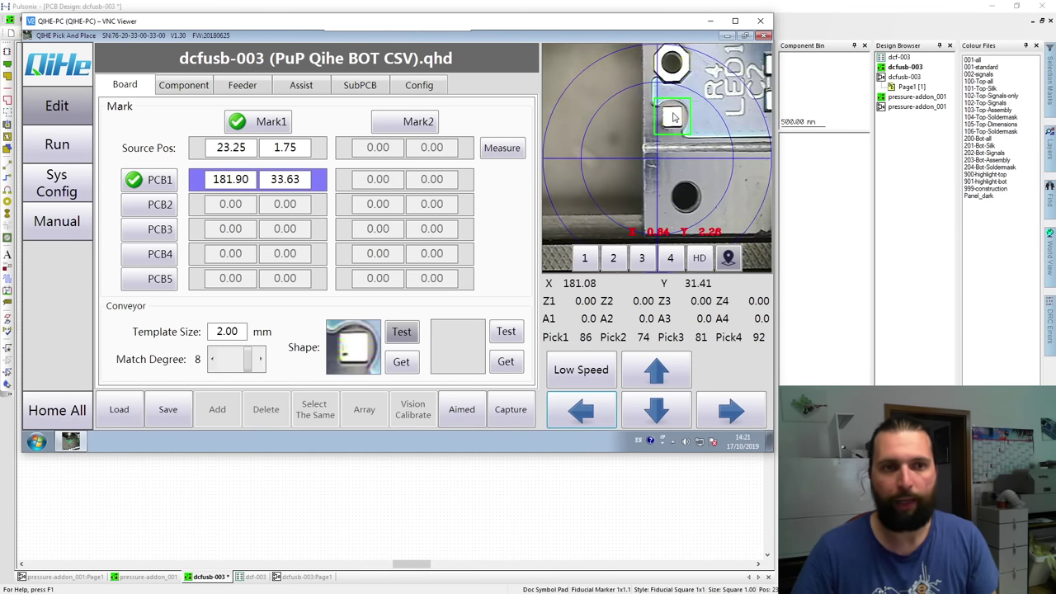